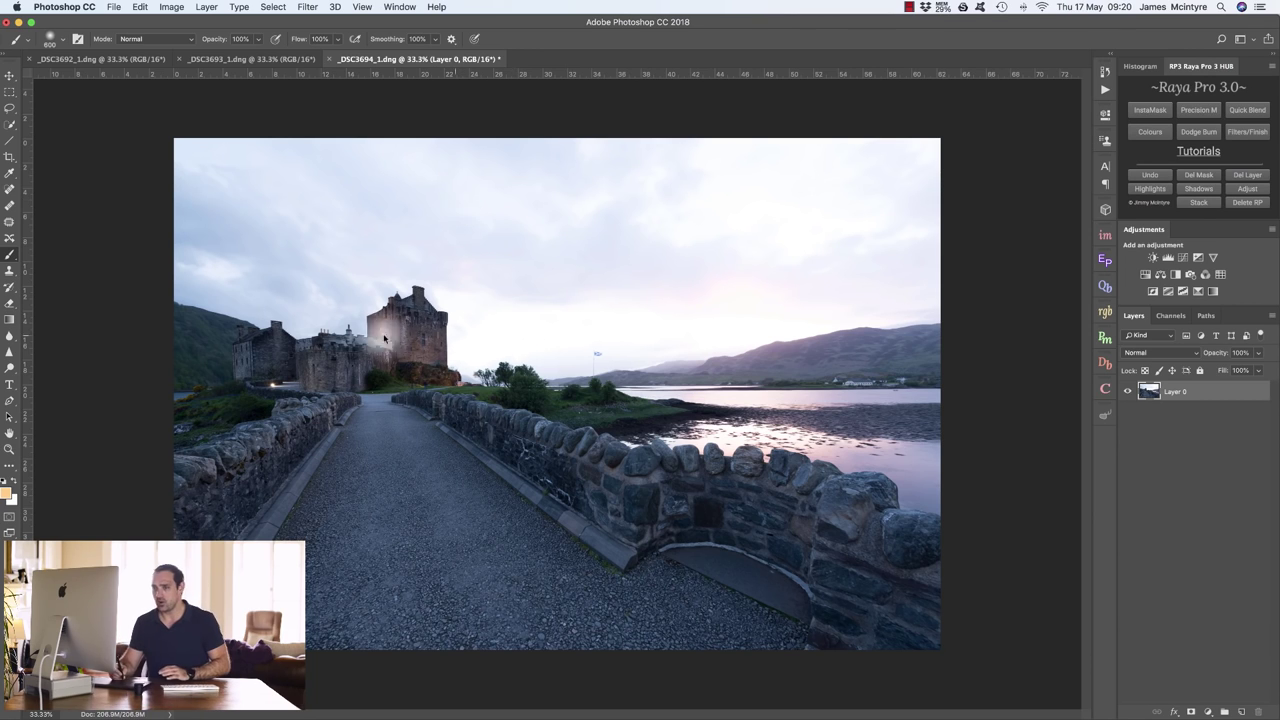
Compare the three bracketed exposures _DSC3692_1.dng, _DSC3693_1.dng and _DSC3694_1.dng by switching between them
{"action": "left_click", "coordinate": [10, 76]}
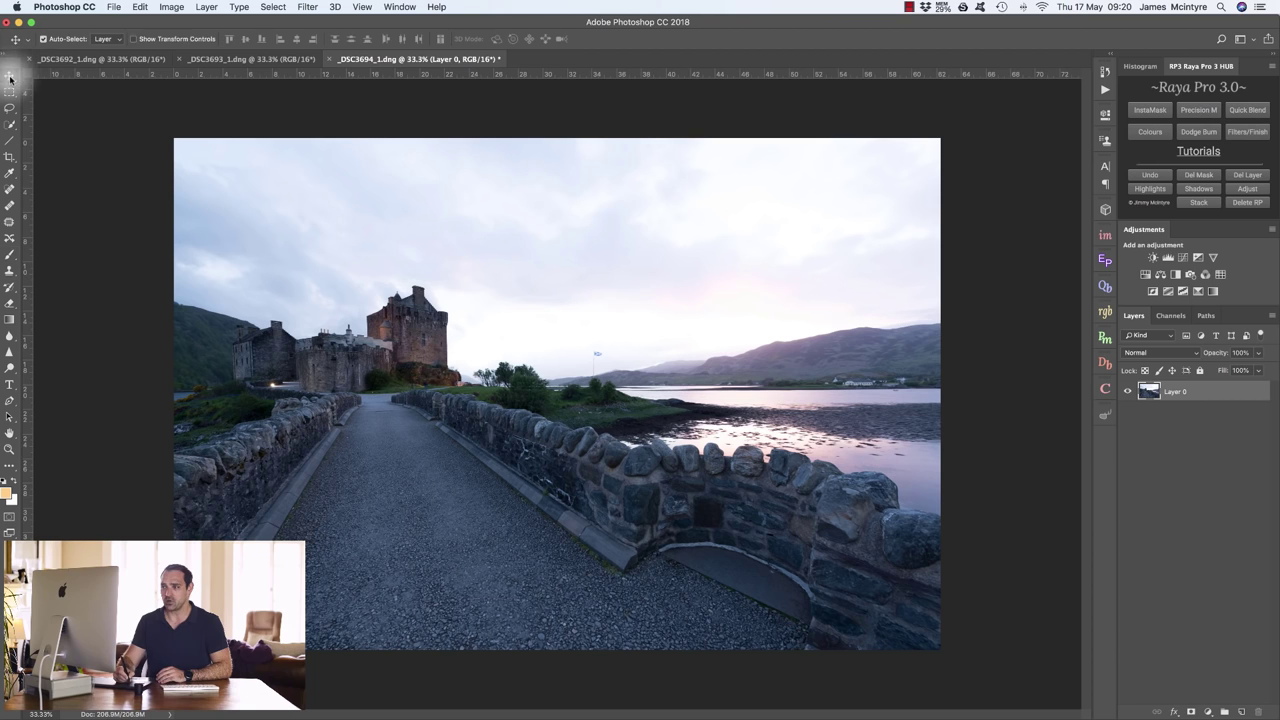
{"action": "left_click", "coordinate": [142, 60]}
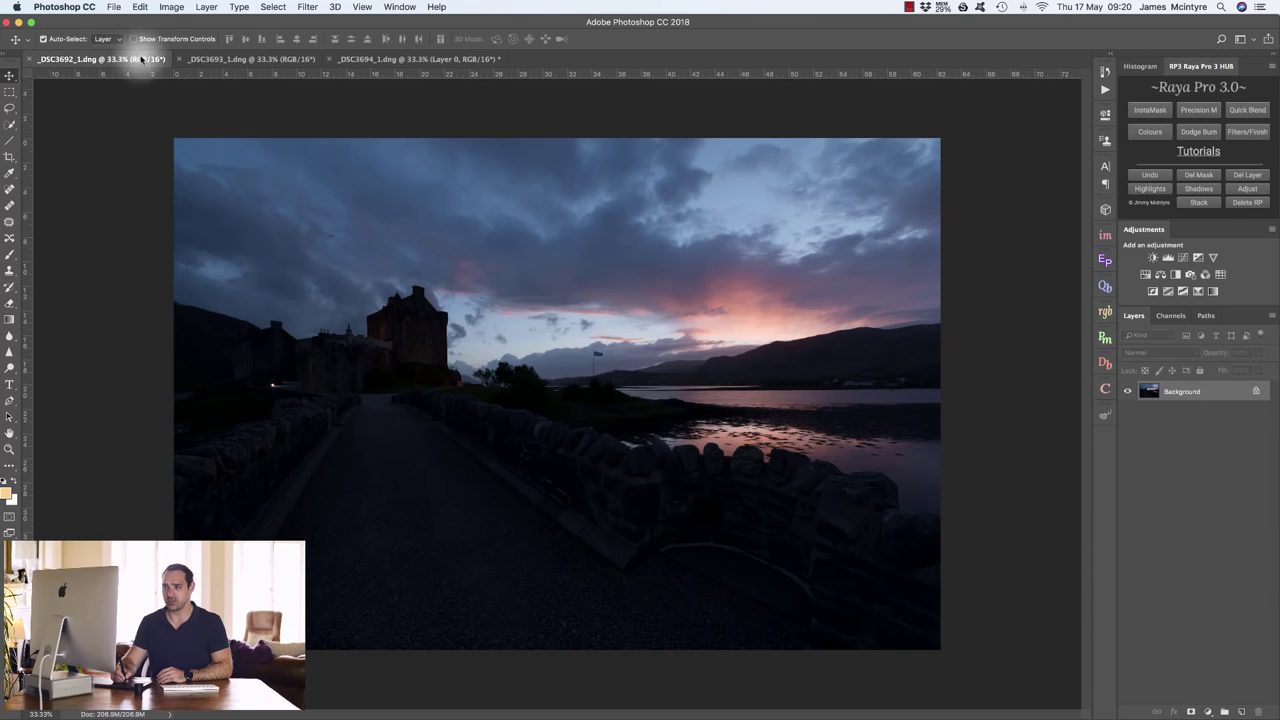
{"action": "left_click", "coordinate": [265, 58]}
{"action": "left_click", "coordinate": [391, 57]}
{"action": "left_click", "coordinate": [250, 58]}
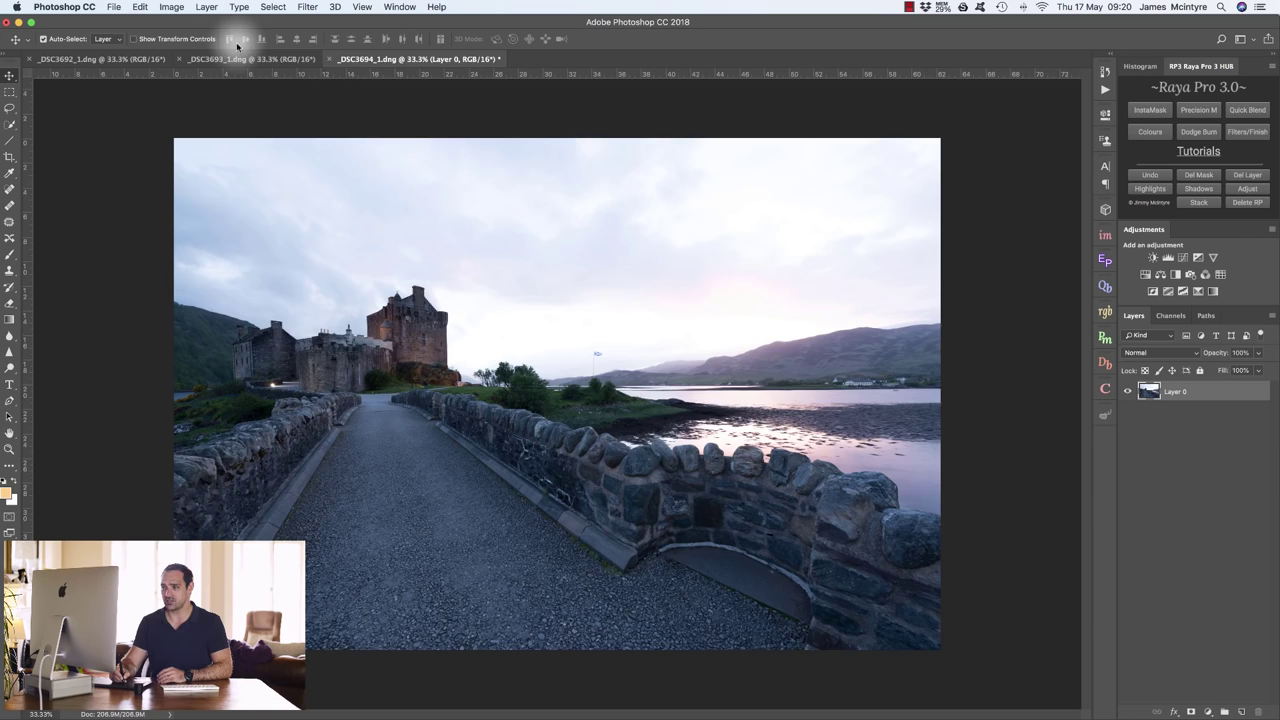
{"action": "left_click", "coordinate": [97, 60]}
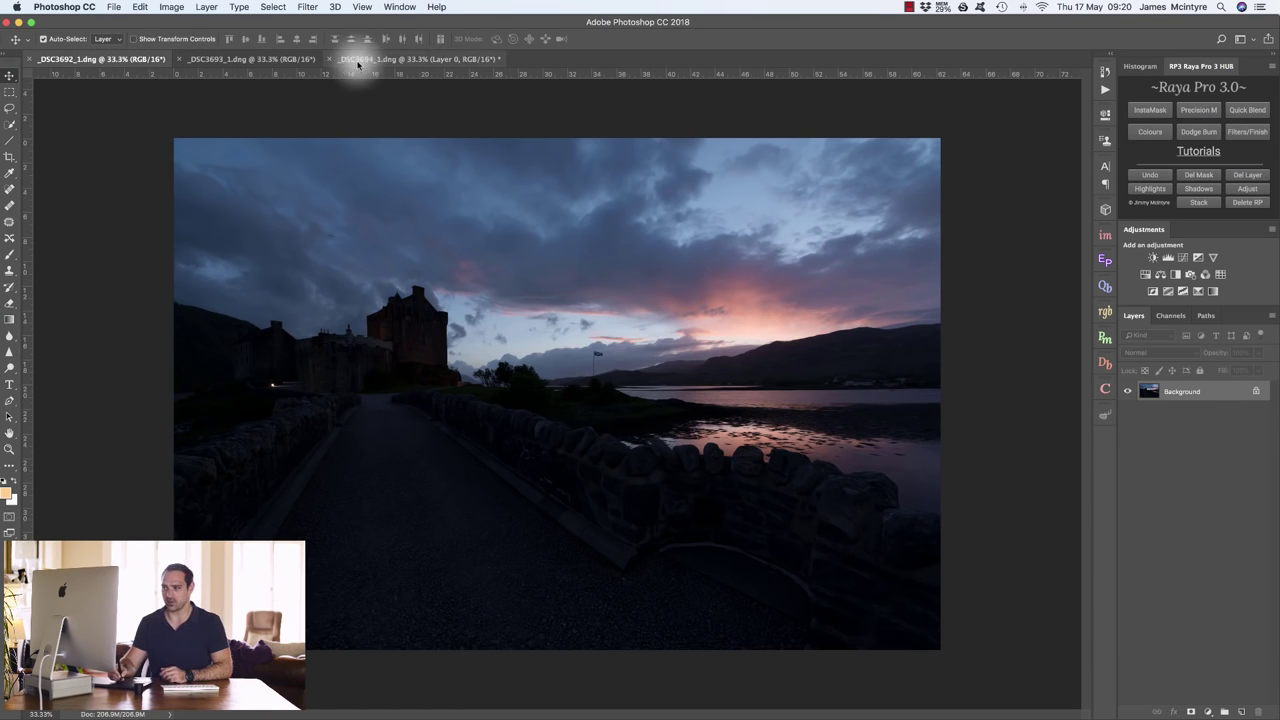
{"action": "left_click", "coordinate": [405, 58]}
{"action": "left_click", "coordinate": [225, 59]}
{"action": "left_click", "coordinate": [110, 58]}
{"action": "left_click", "coordinate": [414, 58]}
{"action": "left_click", "coordinate": [225, 59]}
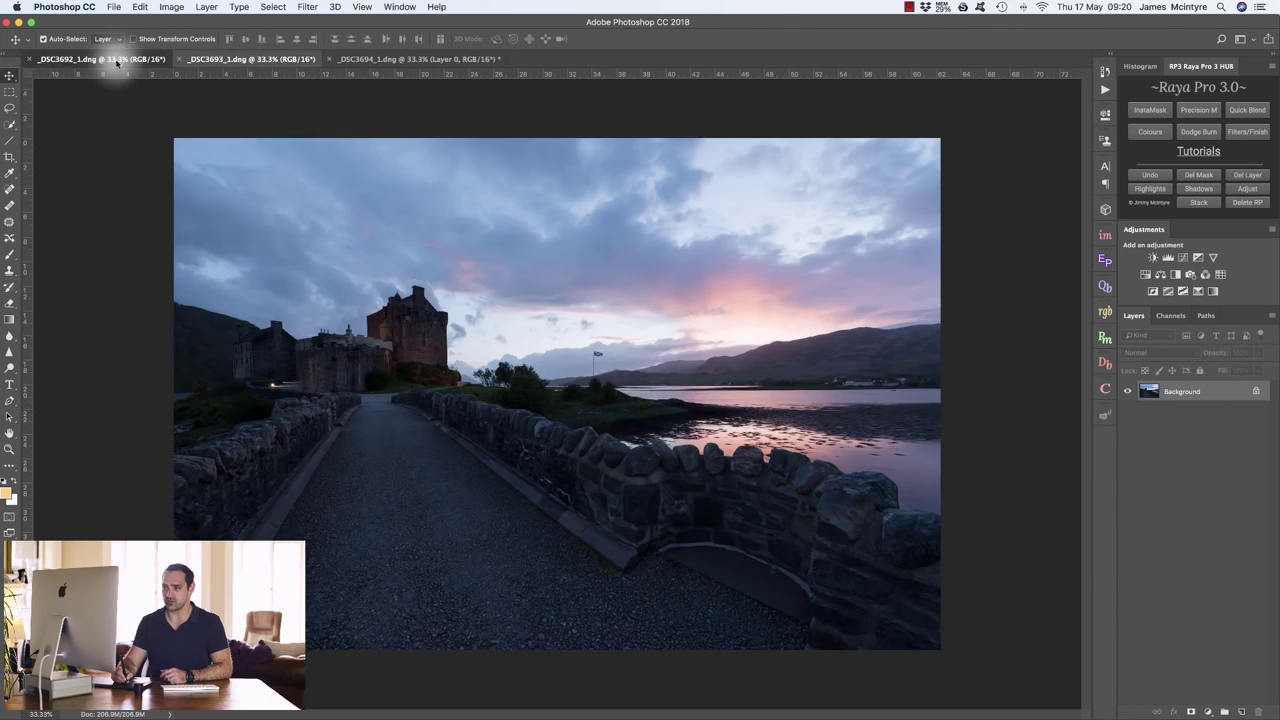
{"action": "left_click", "coordinate": [100, 59]}
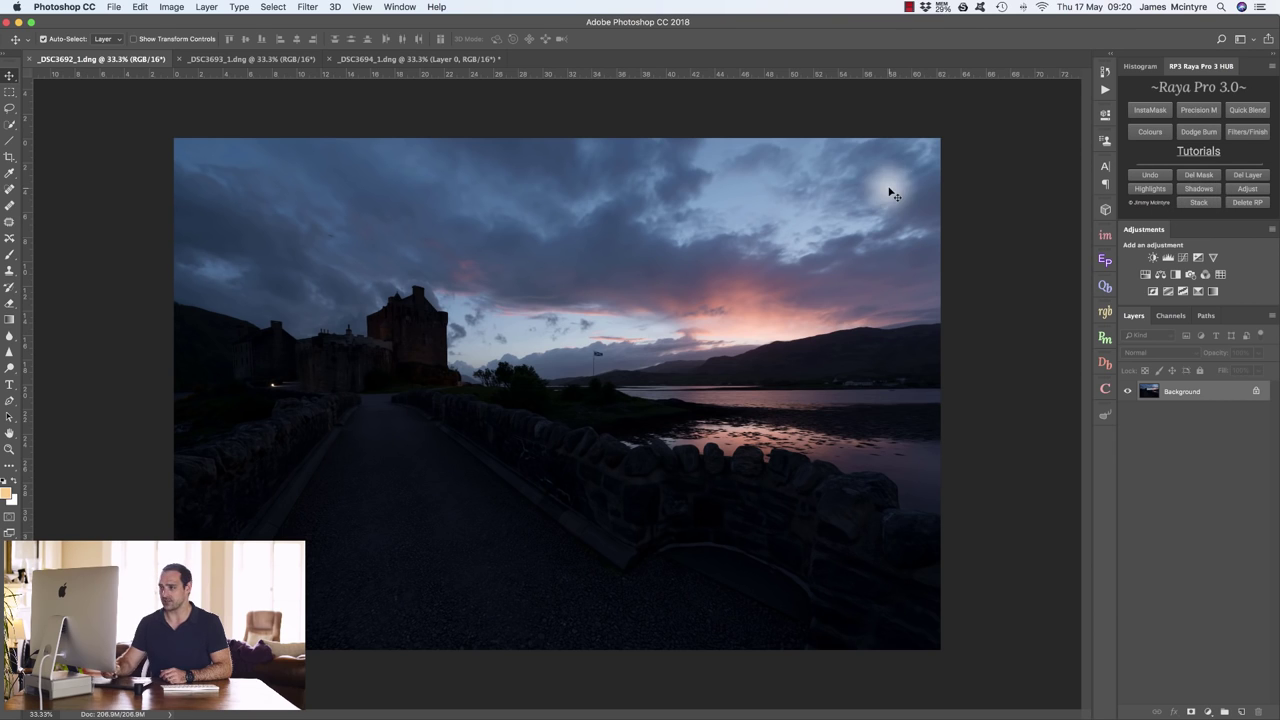
{"action": "left_click", "coordinate": [1105, 260]}
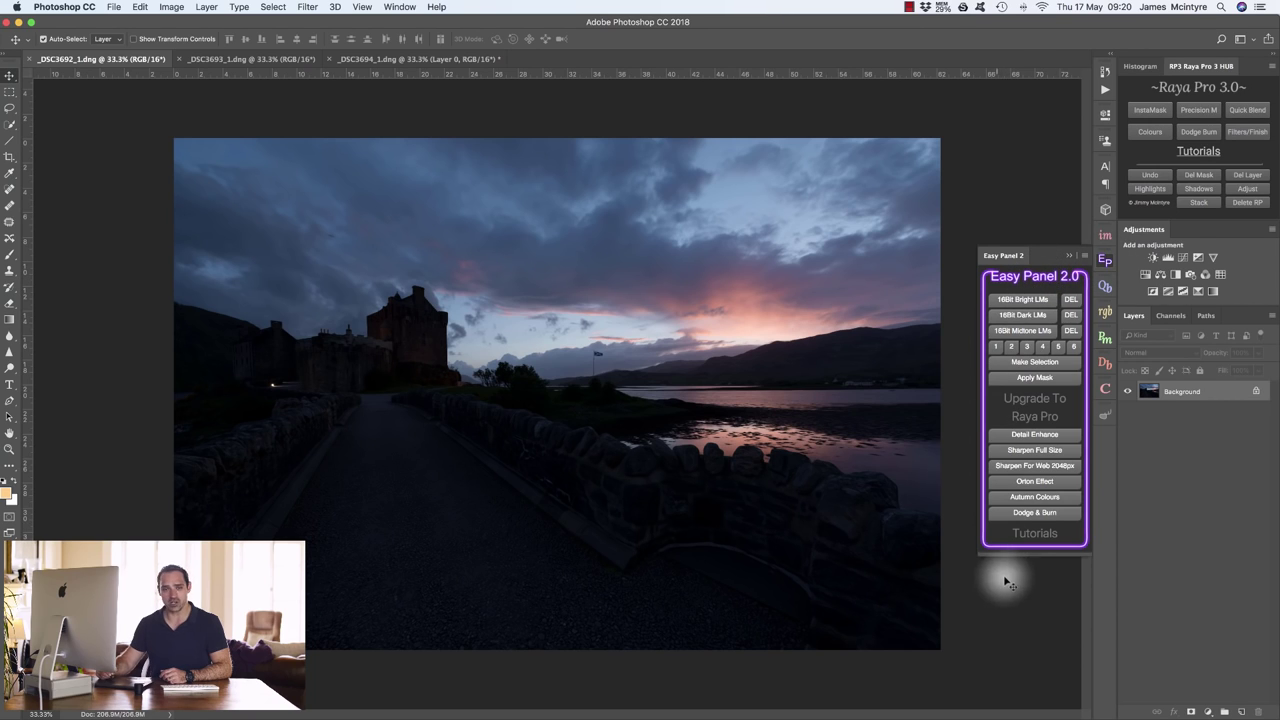
{"action": "left_click", "coordinate": [1105, 260]}
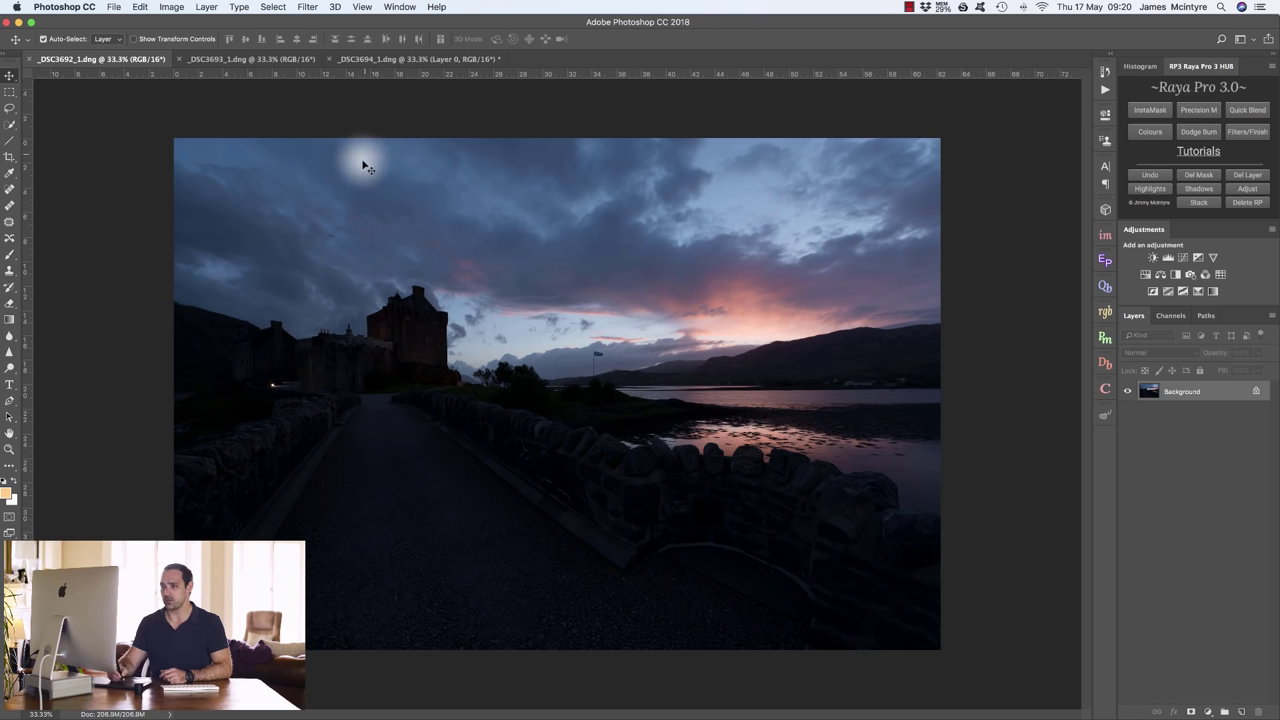
Copy the middle exposure _DSC3693_1.dng into _DSC3694_1.dng as a new layer and close the source image without saving
{"action": "left_click", "coordinate": [410, 59]}
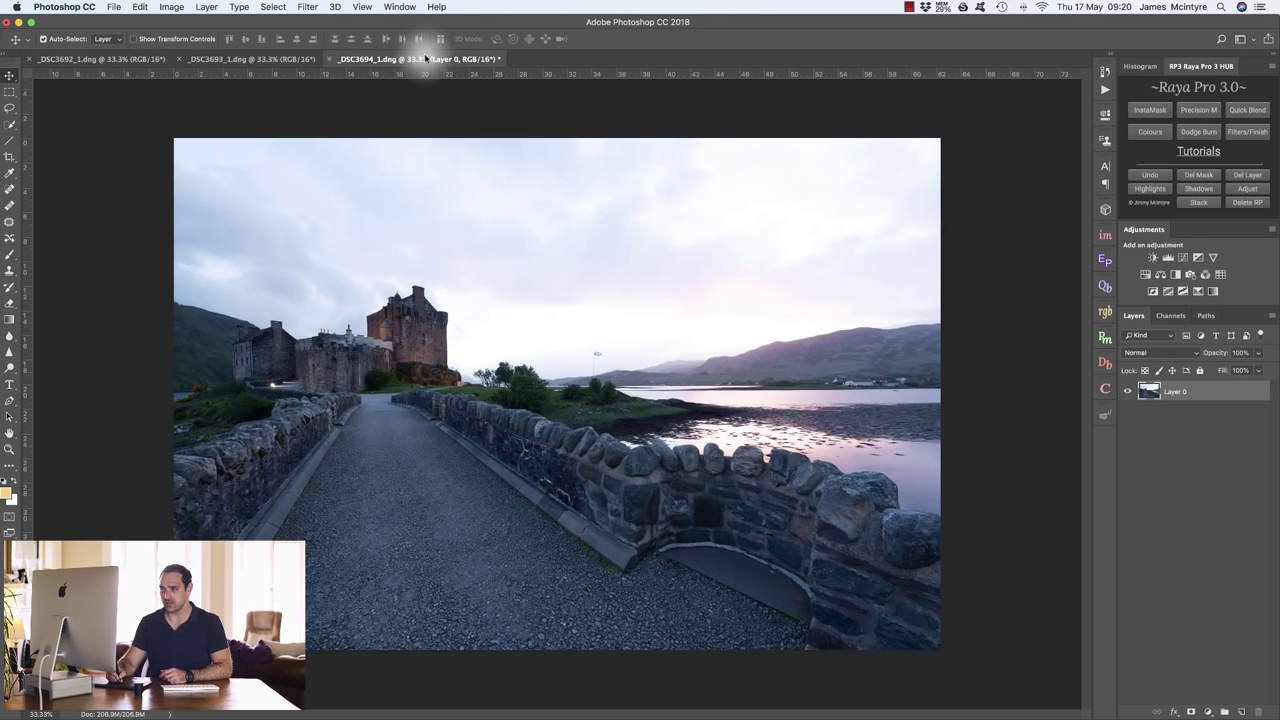
{"action": "left_click", "coordinate": [251, 58]}
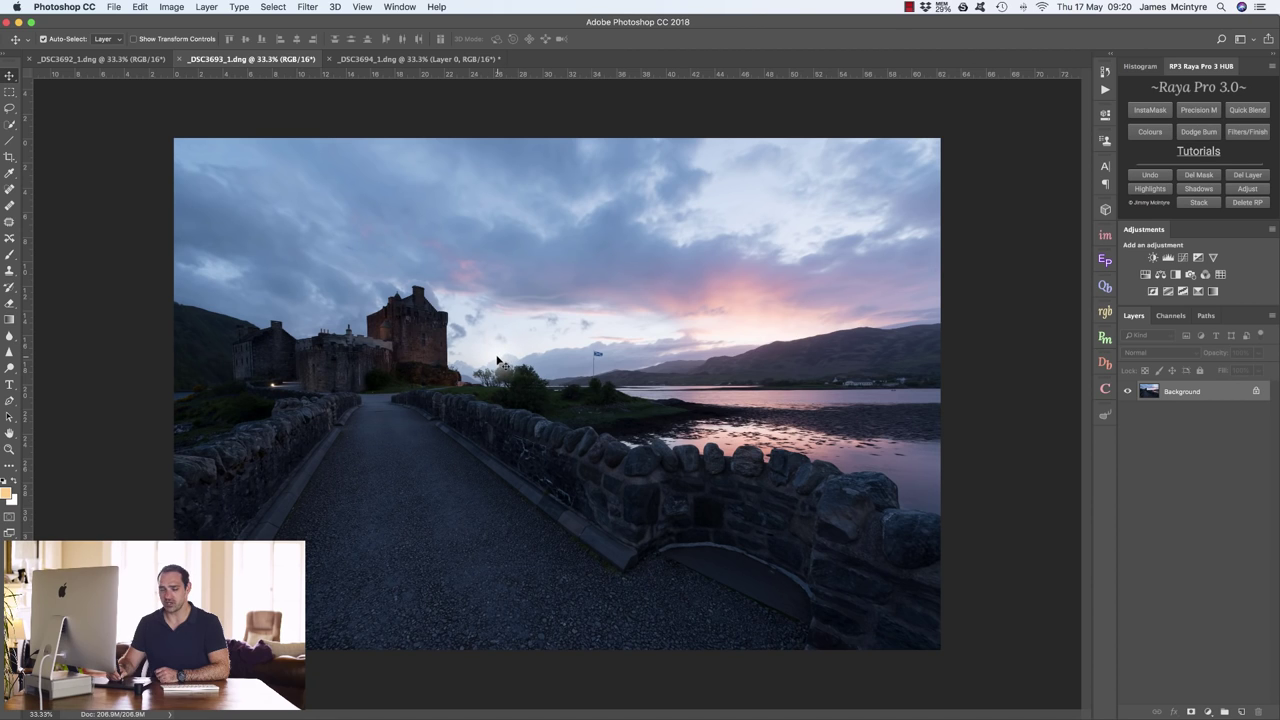
{"action": "mouse_move", "coordinate": [497, 360]}
{"action": "left_mouse_down"}
{"action": "mouse_move", "coordinate": [368, 208]}
{"action": "mouse_move", "coordinate": [297, 152]}
{"action": "mouse_move", "coordinate": [300, 57]}
{"action": "mouse_move", "coordinate": [396, 60]}
{"action": "mouse_move", "coordinate": [372, 56]}
{"action": "mouse_move", "coordinate": [466, 194]}
{"action": "mouse_move", "coordinate": [498, 356]}
{"action": "left_mouse_up"}
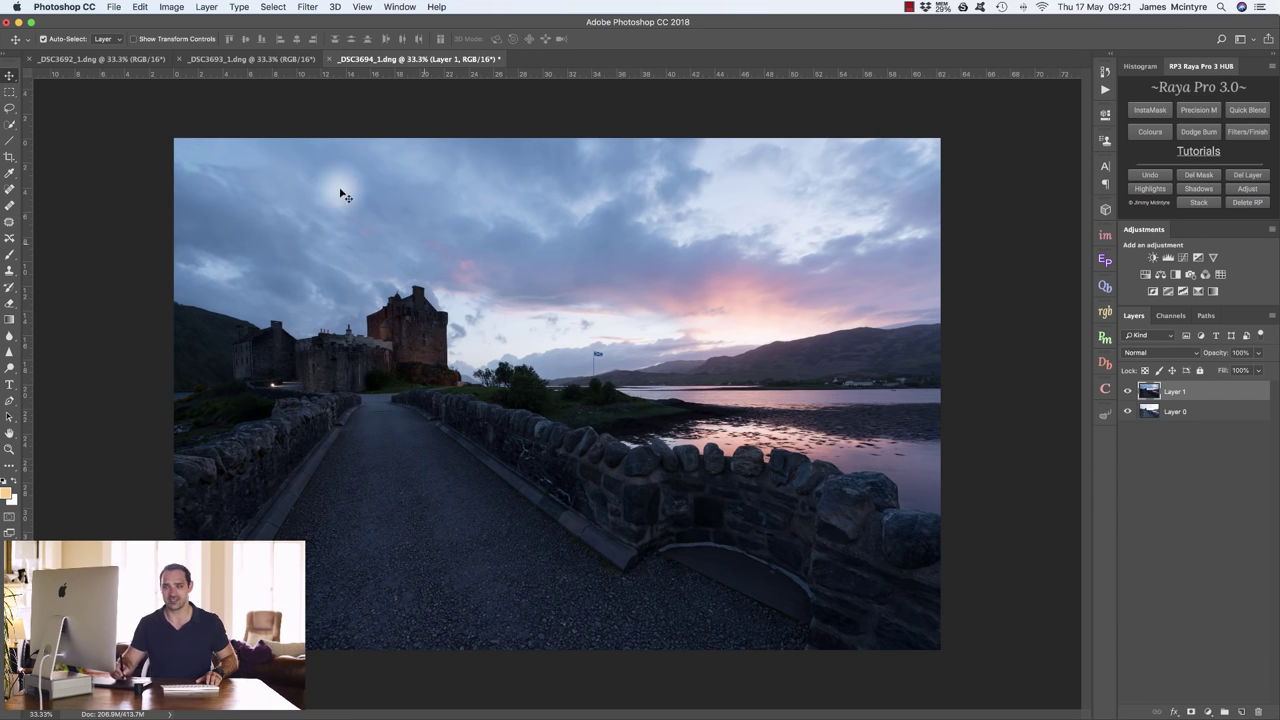
{"action": "left_click", "coordinate": [233, 57]}
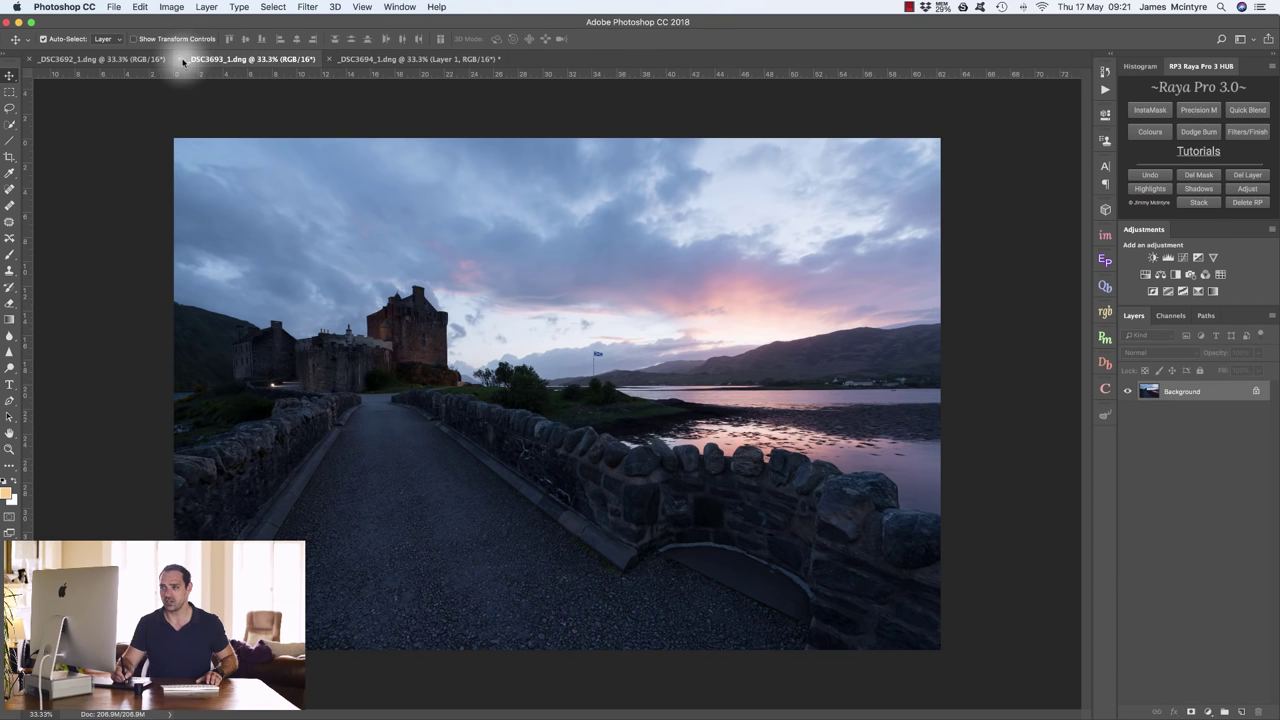
{"action": "left_click", "coordinate": [180, 59]}
{"action": "left_click", "coordinate": [597, 244]}
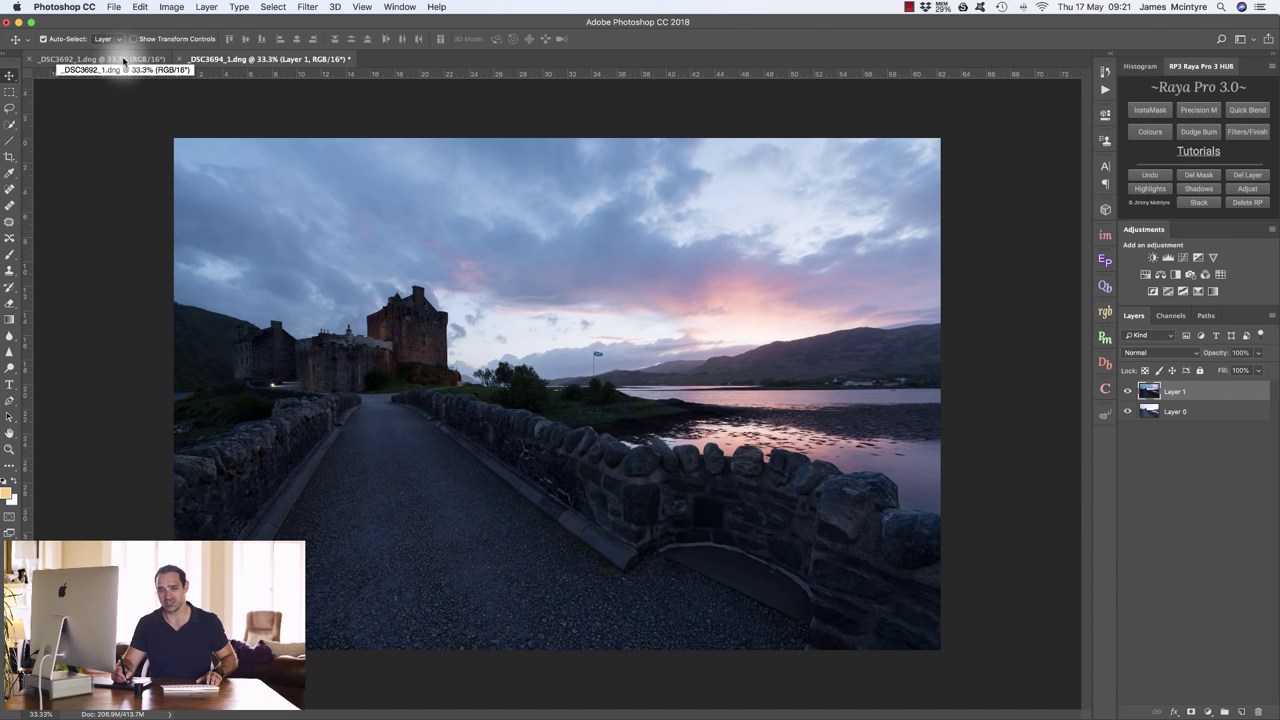
Copy the entire darkest exposure _DSC3692_1.dng into _DSC3694_1.dng as the top layer and close the source image without saving
{"action": "left_click", "coordinate": [122, 60]}
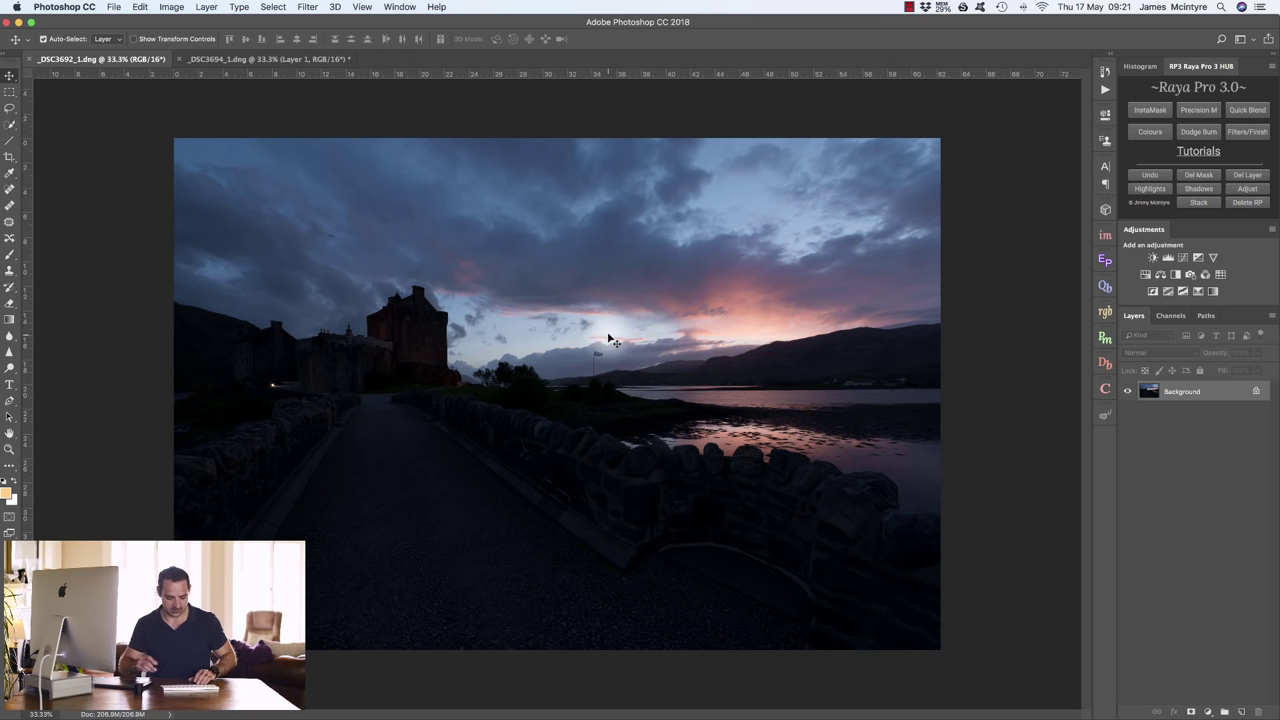
{"action": "key", "text": "super+a"}
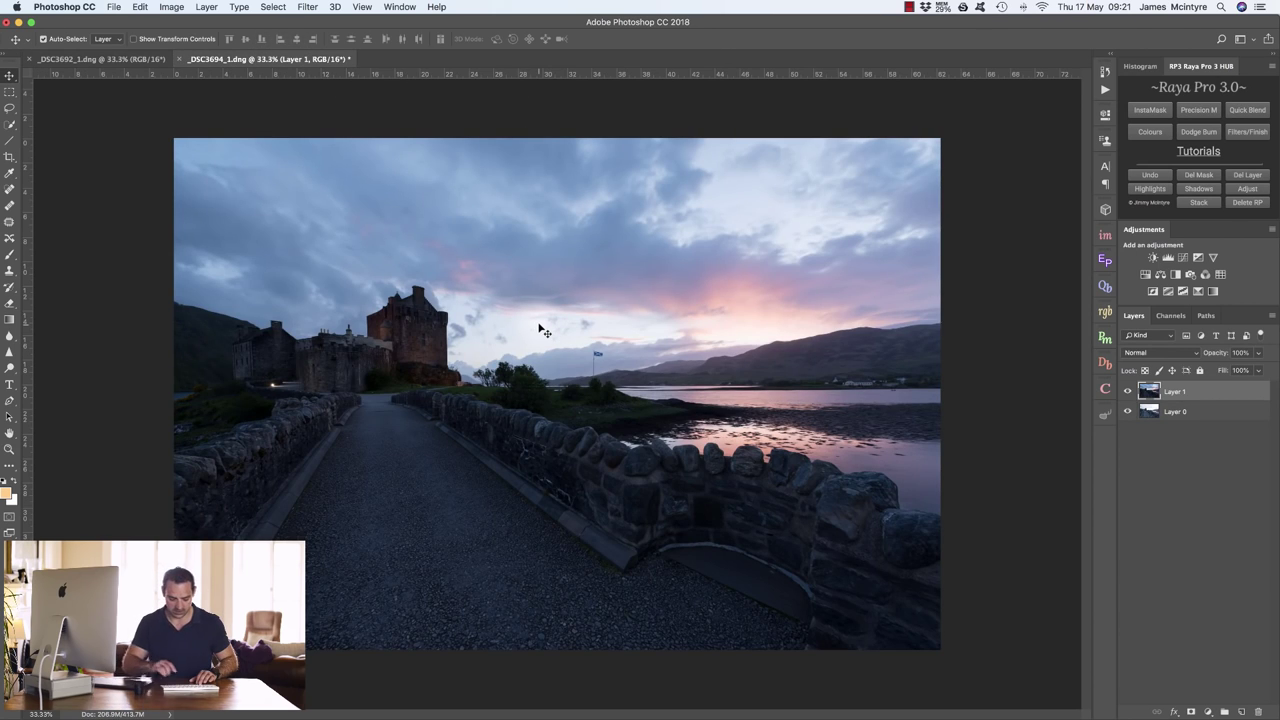
{"action": "key", "text": "super+v"}
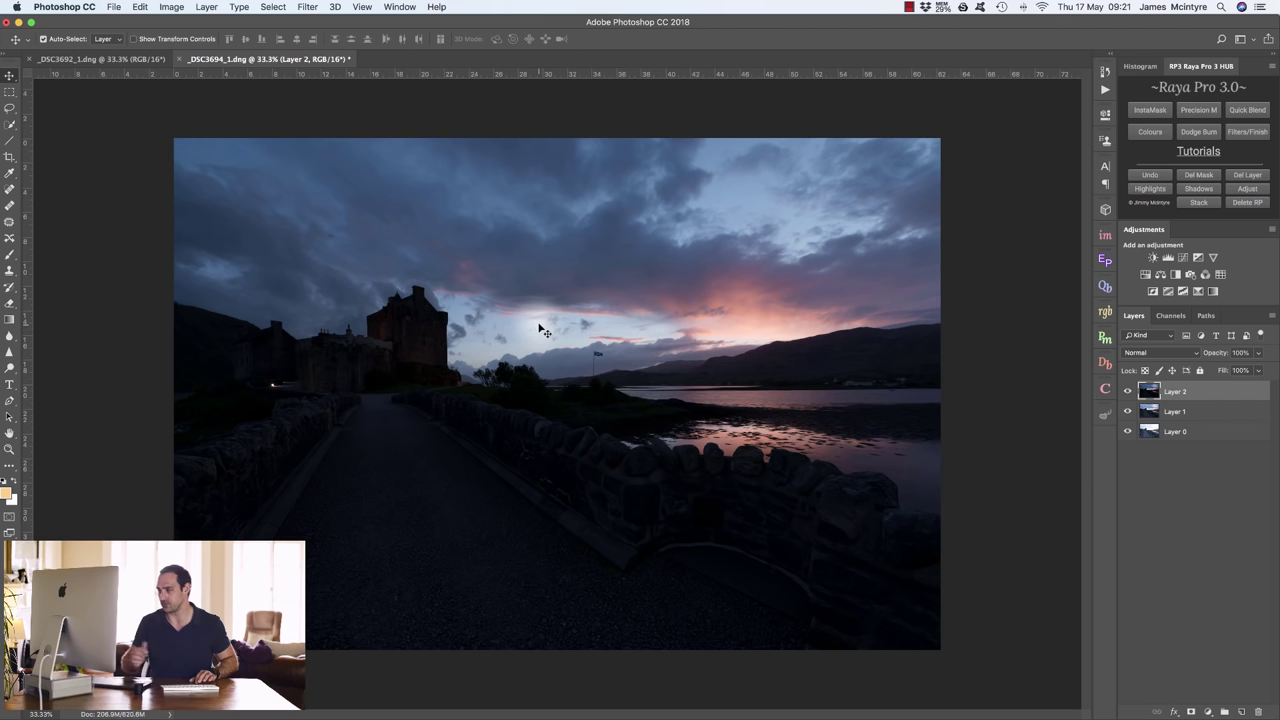
{"action": "left_click", "coordinate": [31, 59]}
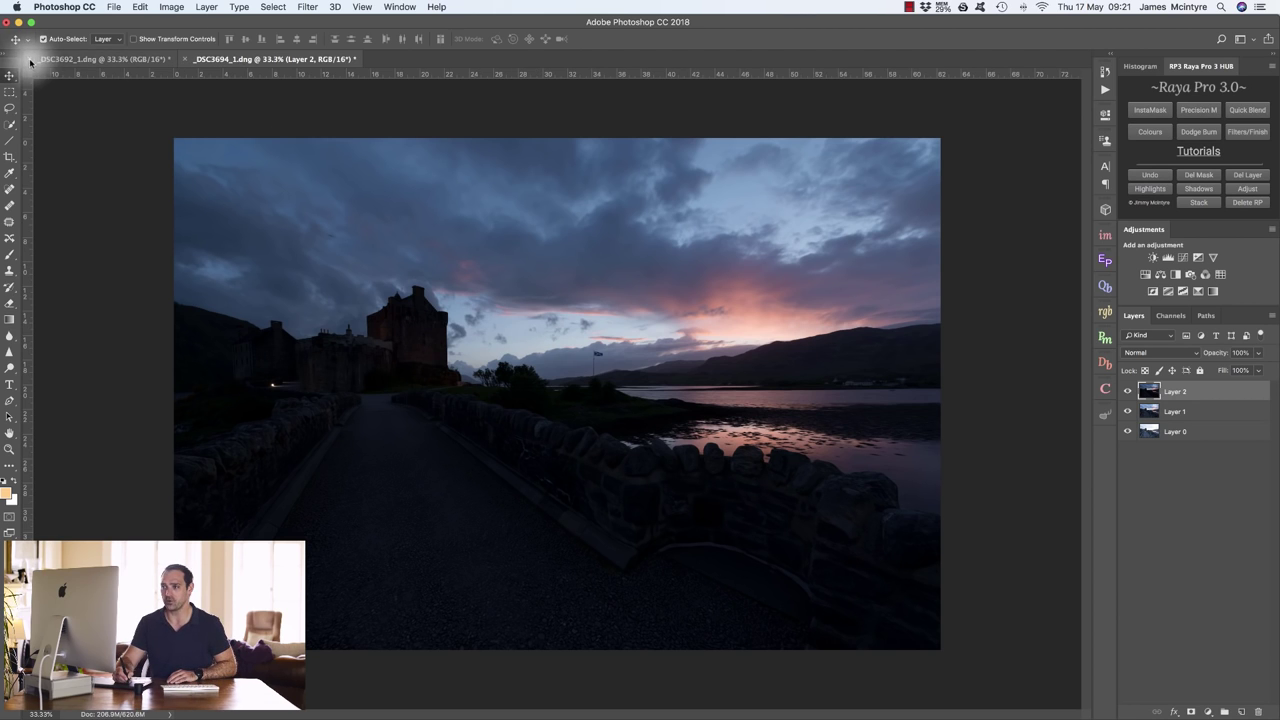
{"action": "left_click", "coordinate": [606, 244]}
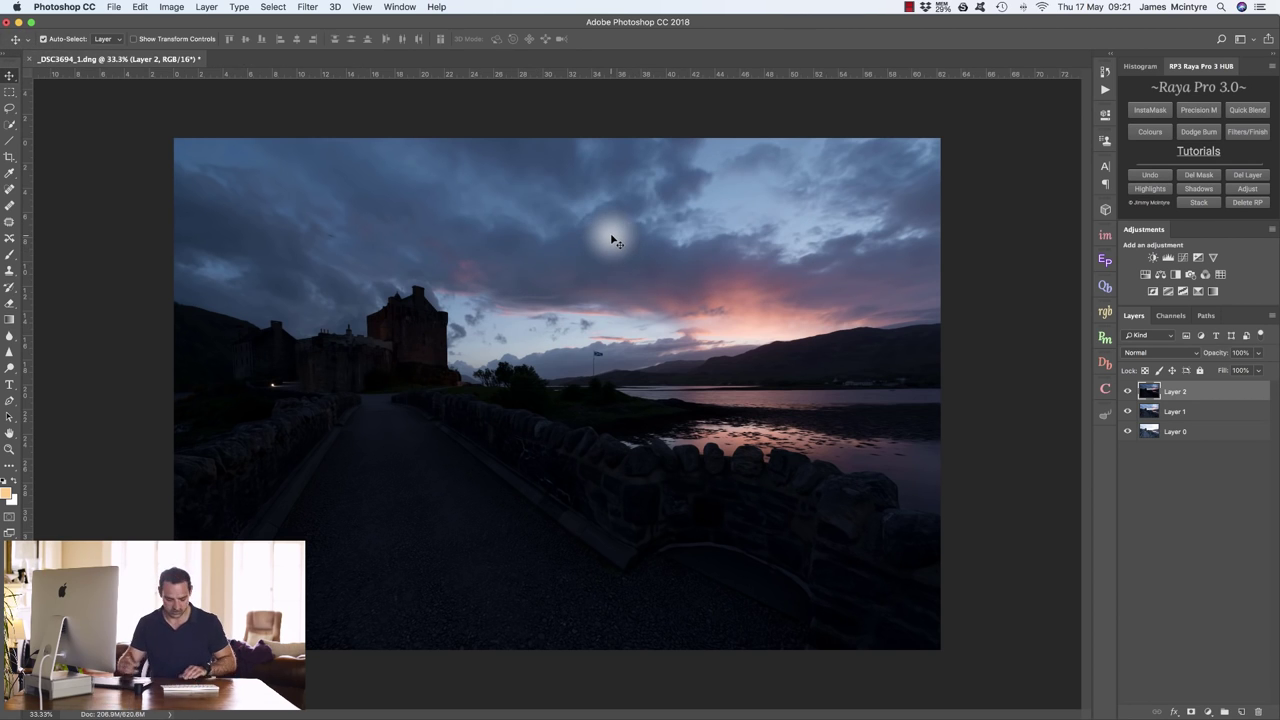
Check the stacked exposures by toggling layer visibility, leaving Layer 2 hidden and Layer 1 visible
{"action": "key", "text": "super+0"}
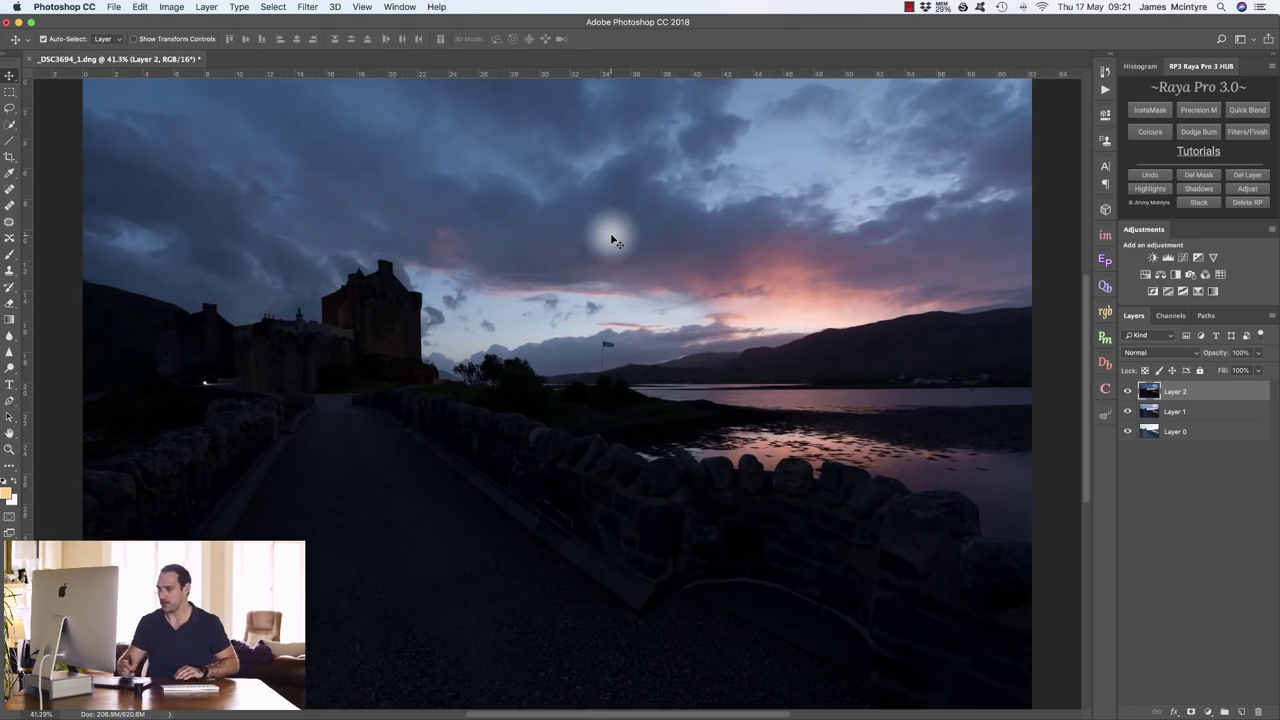
{"action": "left_click", "coordinate": [1127, 391]}
{"action": "left_click", "coordinate": [1127, 411]}
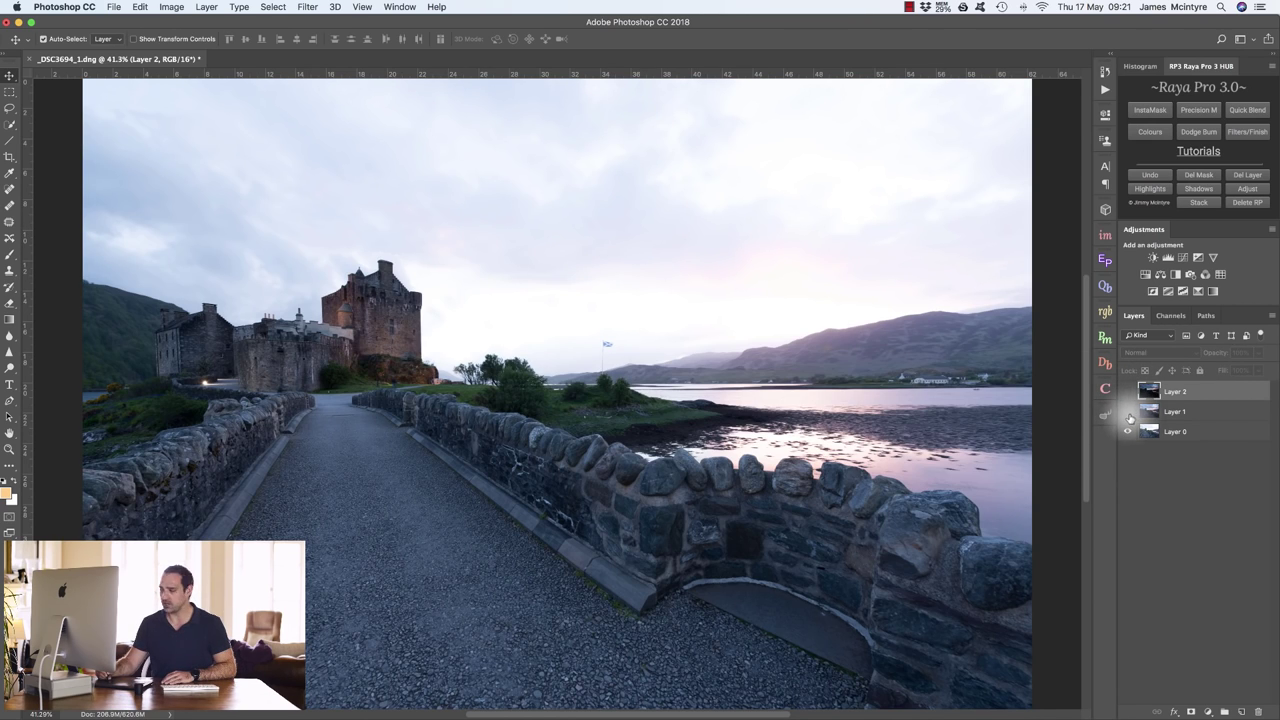
{"action": "left_click", "coordinate": [1127, 411]}
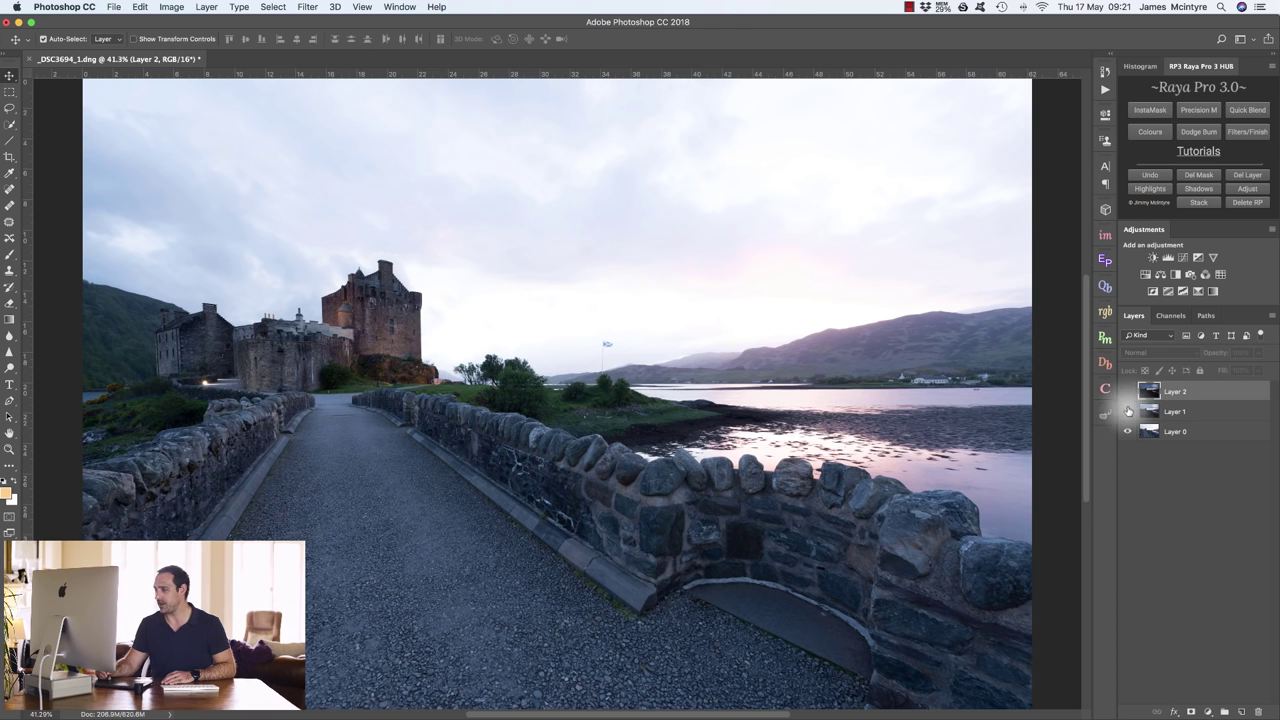
{"action": "left_click", "coordinate": [1127, 391]}
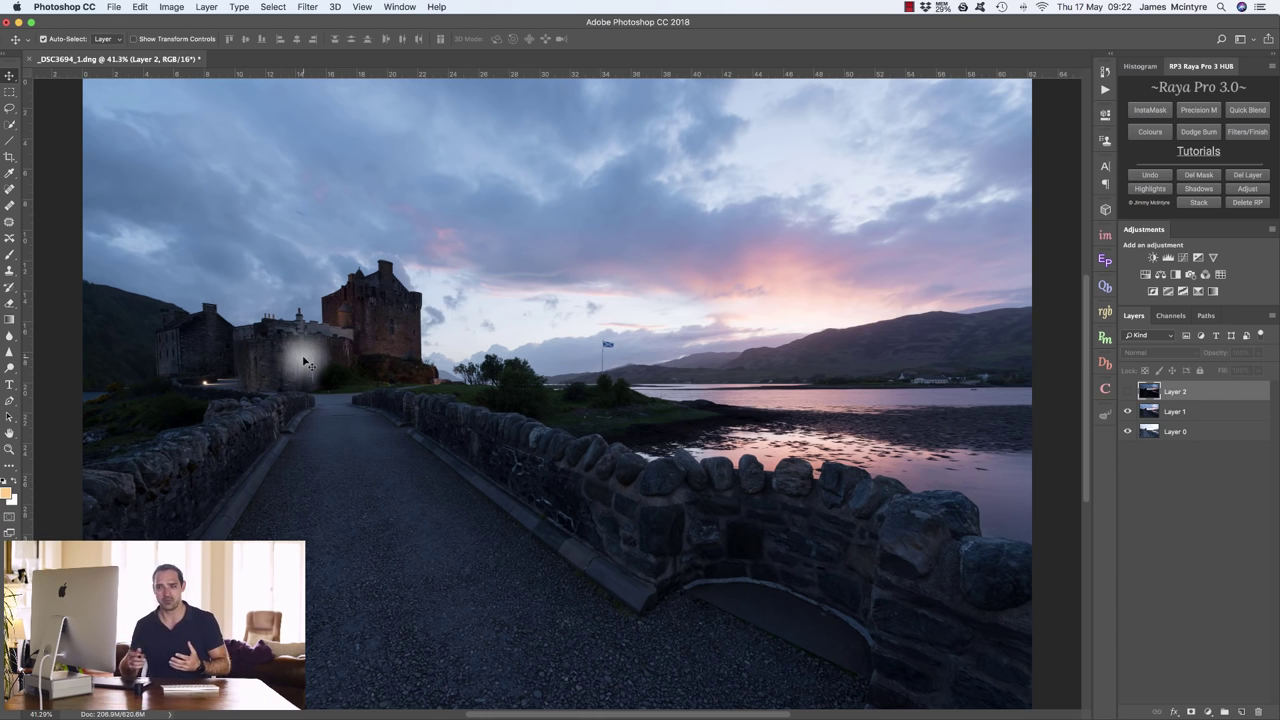
Open the Easy Panel 2 luminosity mask controls and look at the InstaMask controls
{"action": "left_click", "coordinate": [1105, 260]}
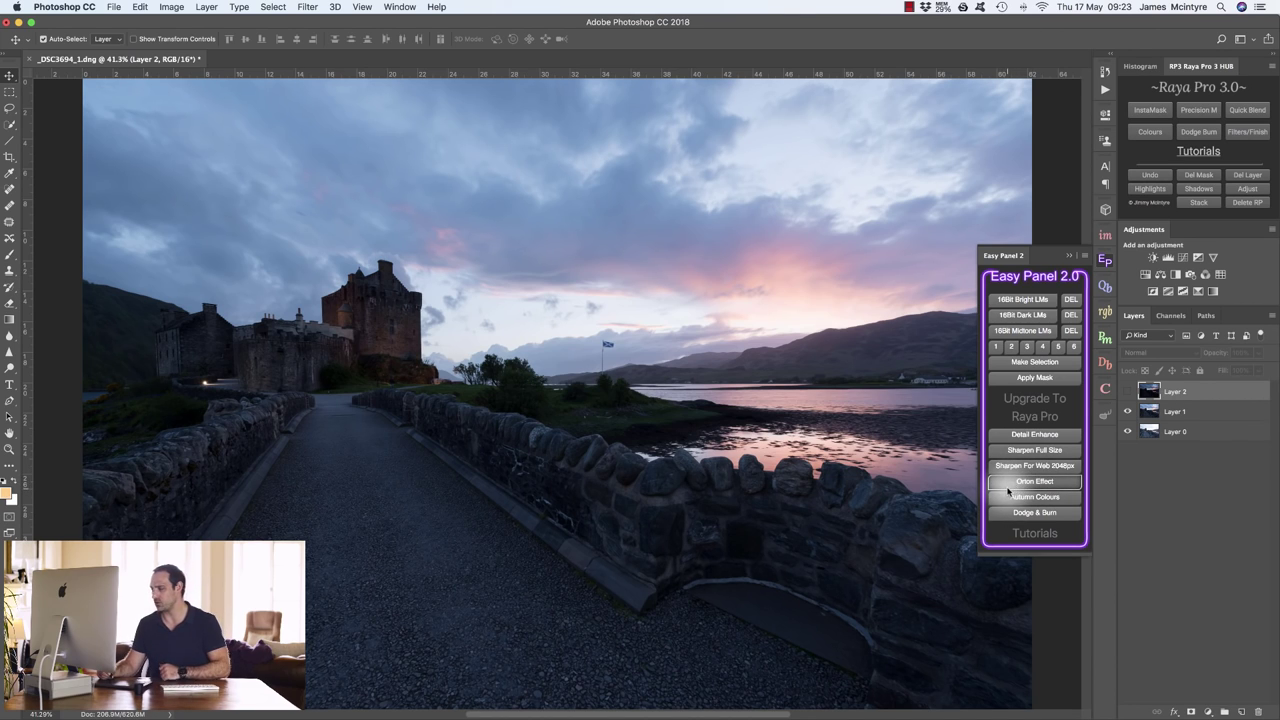
{"action": "left_click", "coordinate": [1152, 110]}
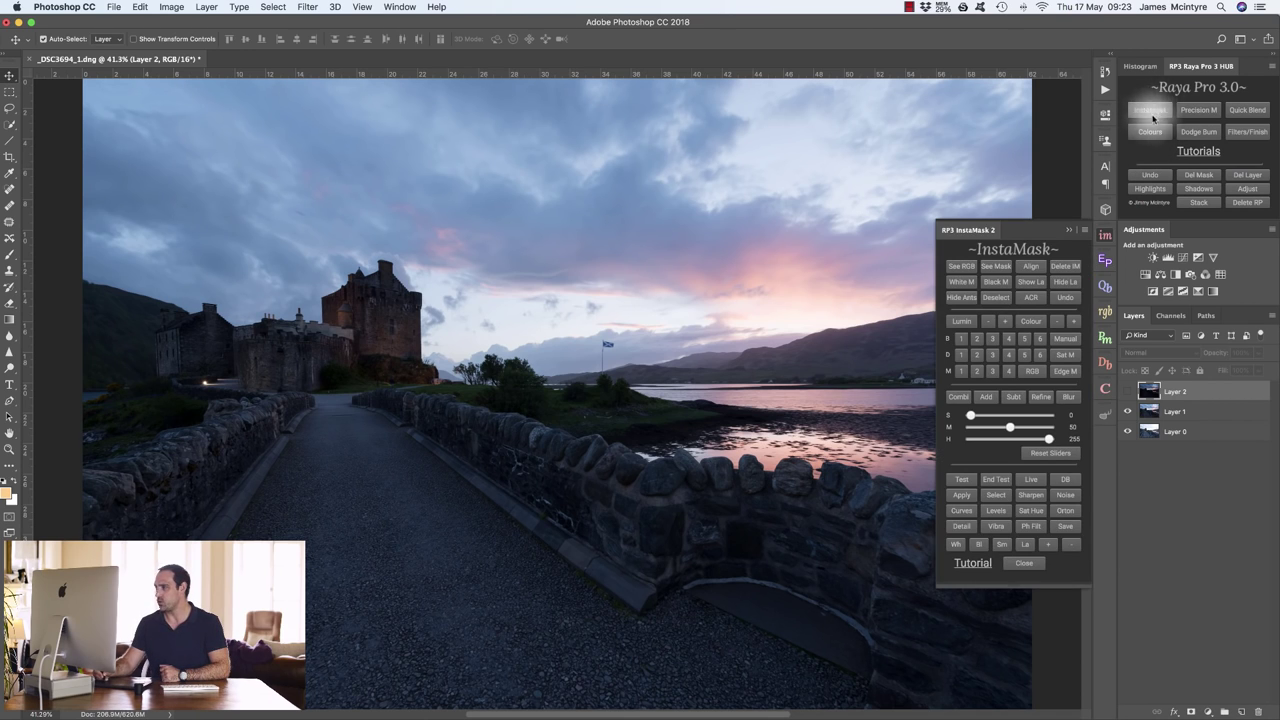
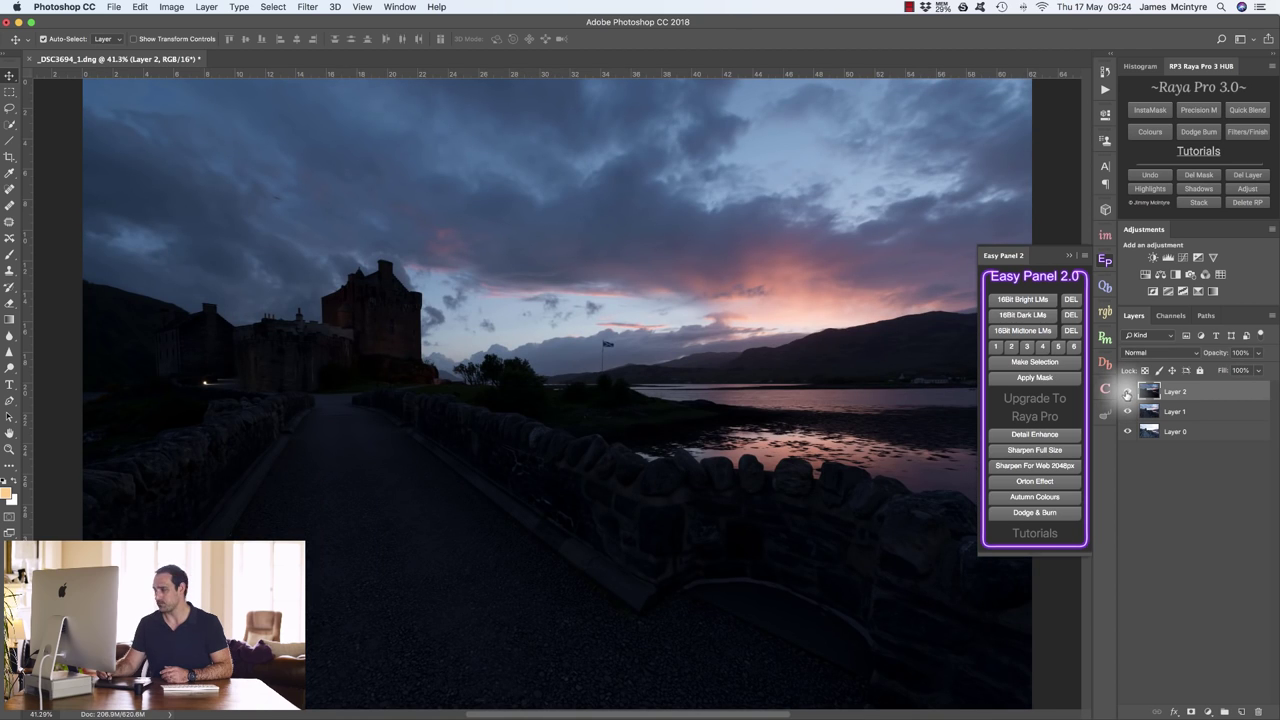
Compare the dark, middle and bright exposures by toggling the visibility of Layer 2 and Layer 1
{"action": "mouse_move", "coordinate": [1127, 392]}
{"action": "left_mouse_down"}
{"action": "mouse_move", "coordinate": [1173, 396]}
{"action": "mouse_move", "coordinate": [1127, 396]}
{"action": "left_mouse_up"}
{"action": "left_click", "coordinate": [1129, 392]}
{"action": "left_click", "coordinate": [1130, 393]}
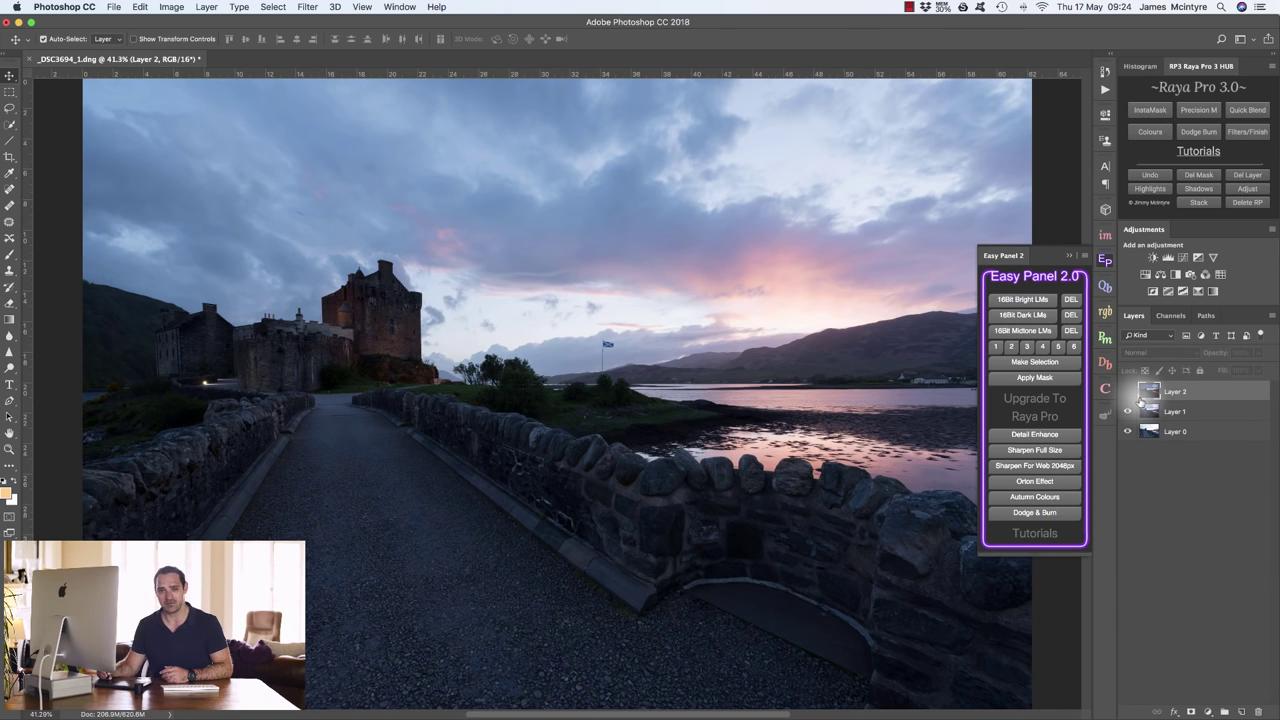
{"action": "left_click", "coordinate": [1127, 411]}
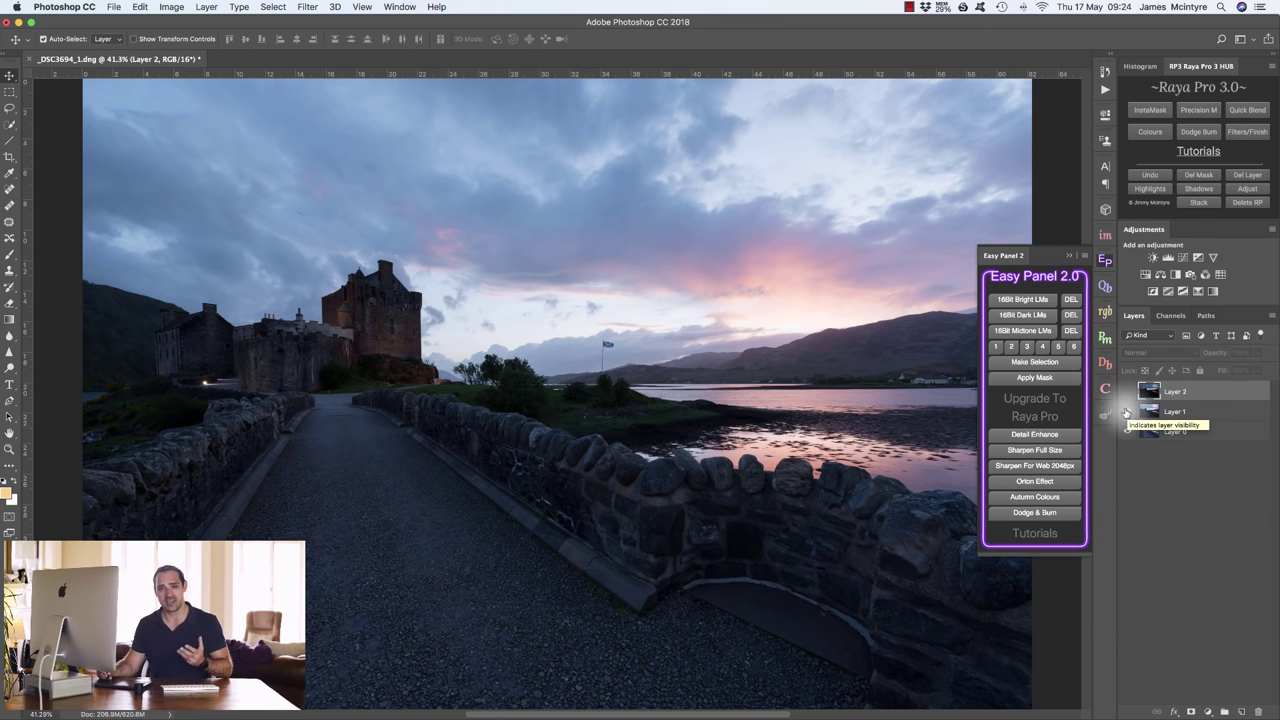
{"action": "left_click", "coordinate": [1127, 411]}
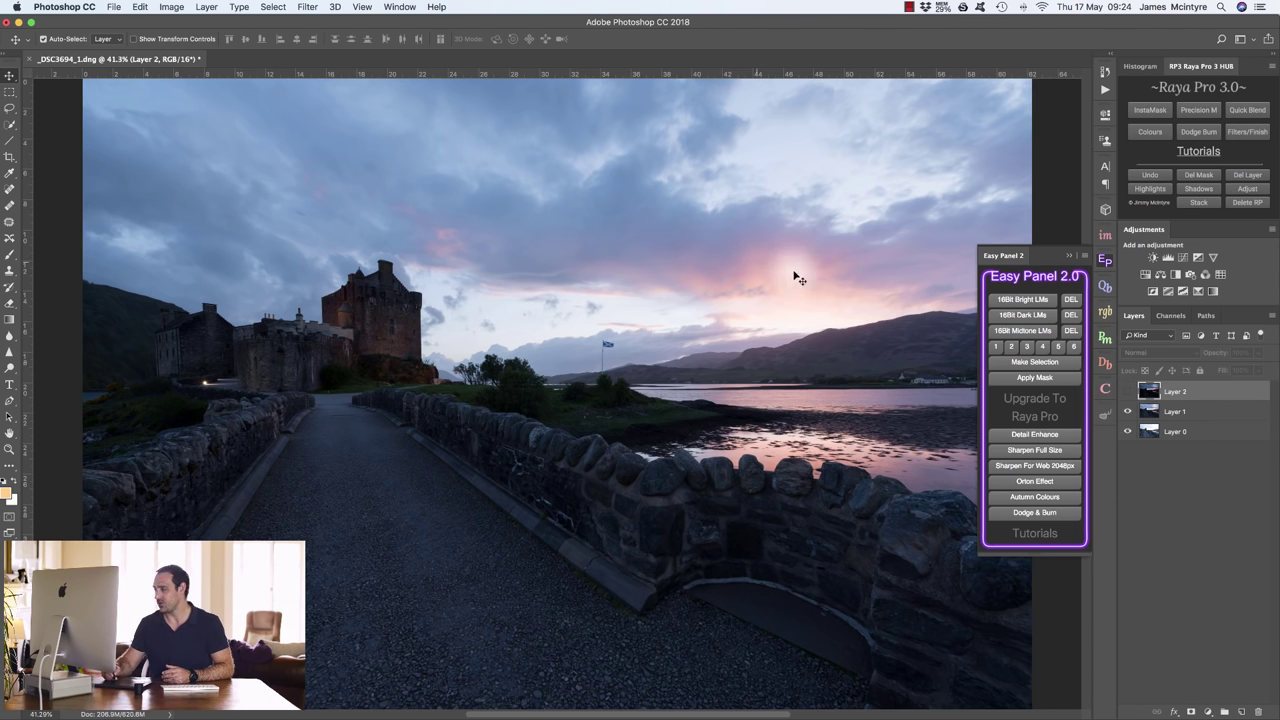
{"action": "left_click", "coordinate": [1127, 411]}
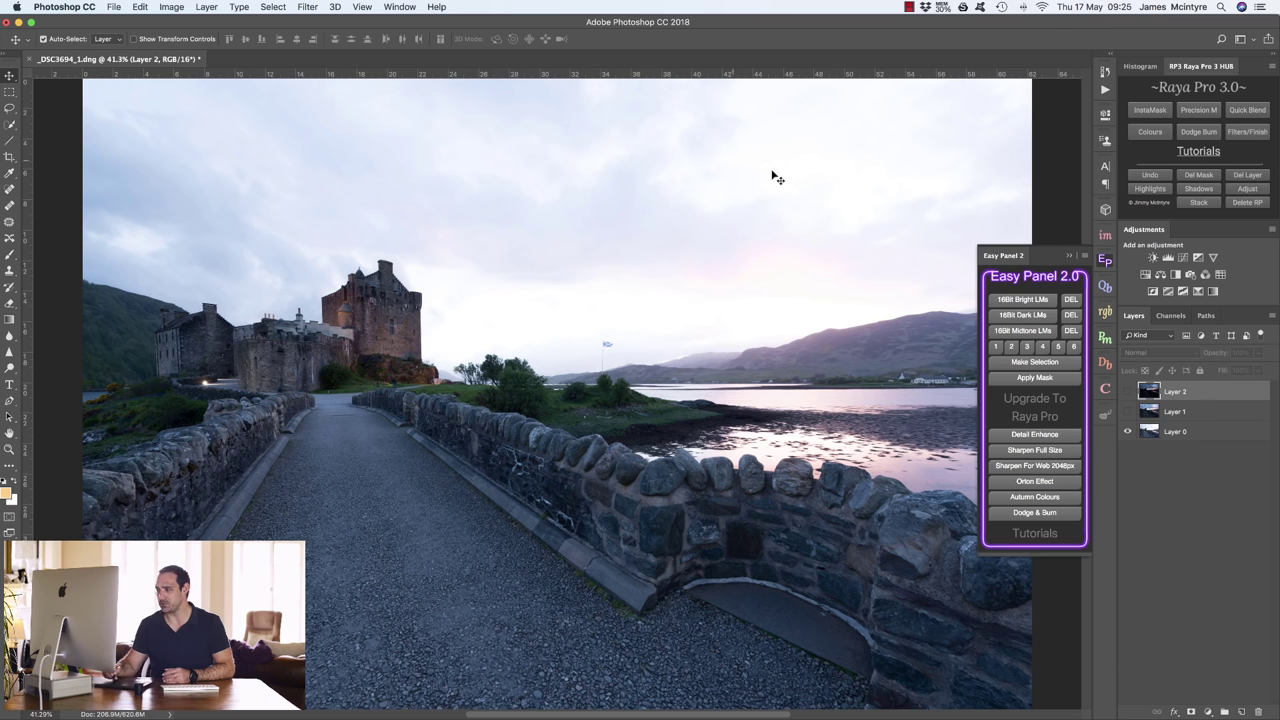
{"action": "left_click", "coordinate": [1128, 411]}
Make Layer 1 active and hide it, and select the bright exposure's sky with the Quick Selection tool
{"action": "left_click", "coordinate": [1177, 416]}
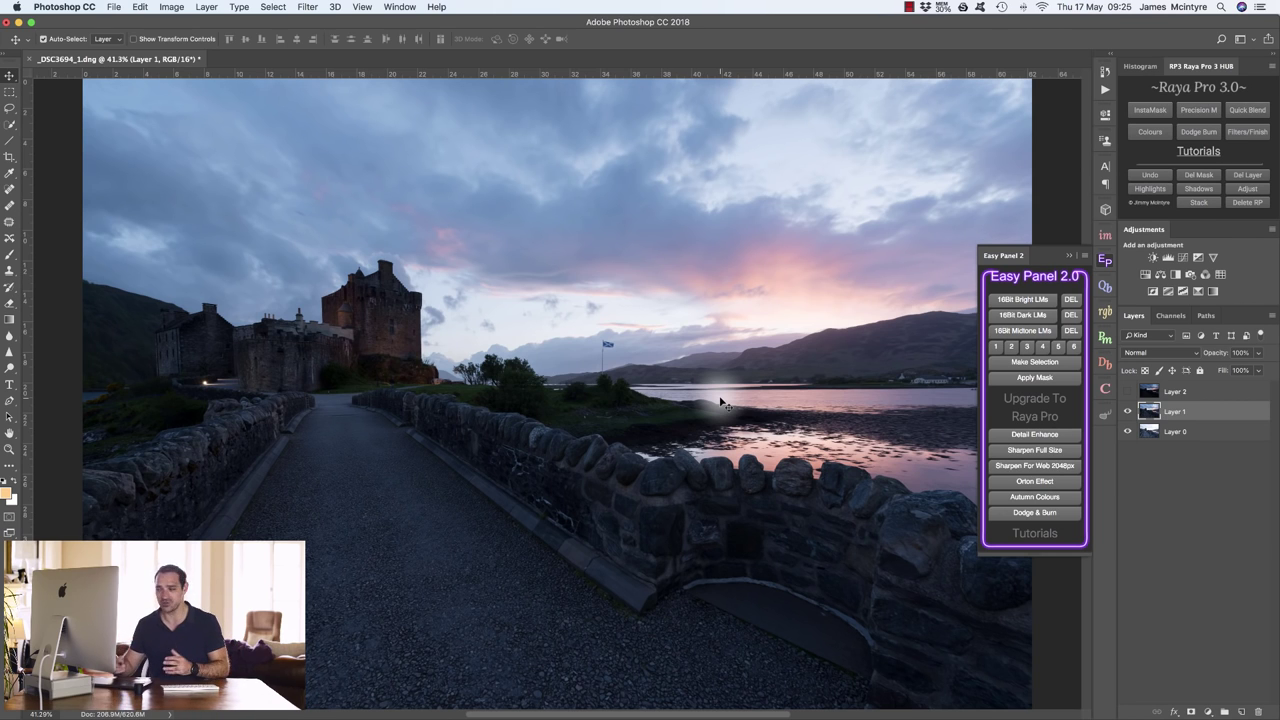
{"action": "left_click", "coordinate": [1127, 411]}
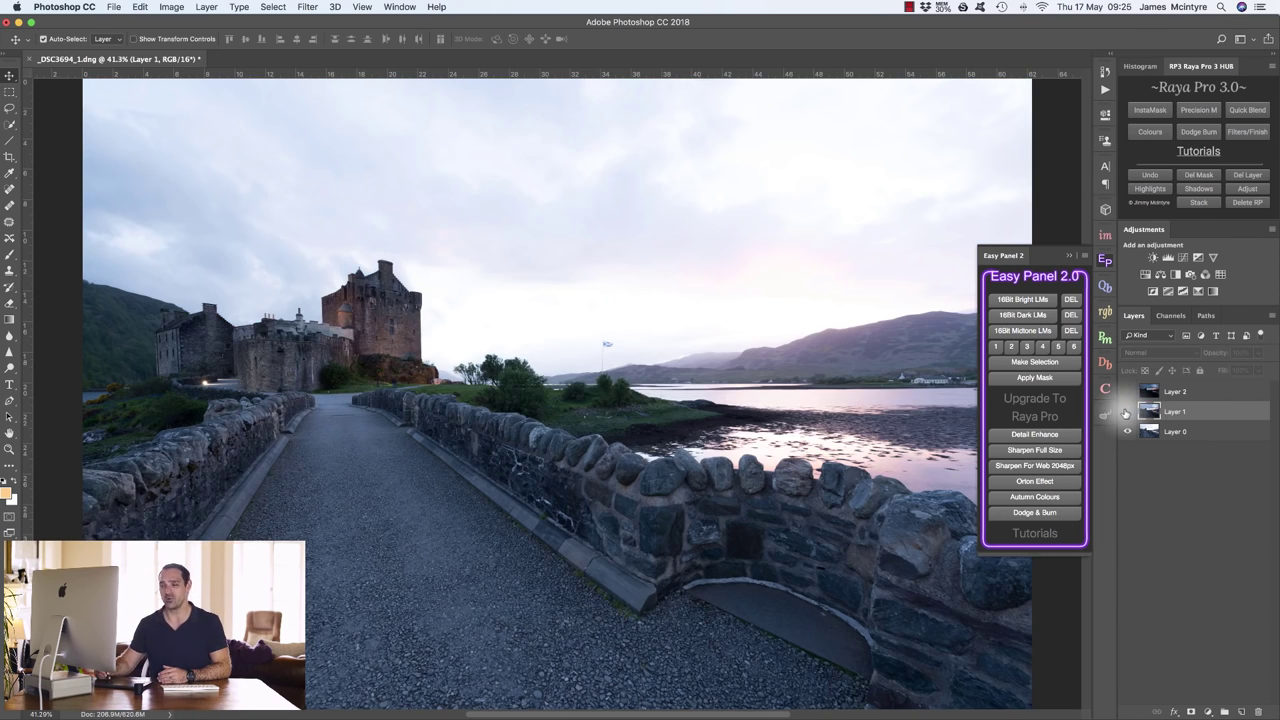
{"action": "left_click", "coordinate": [1128, 411]}
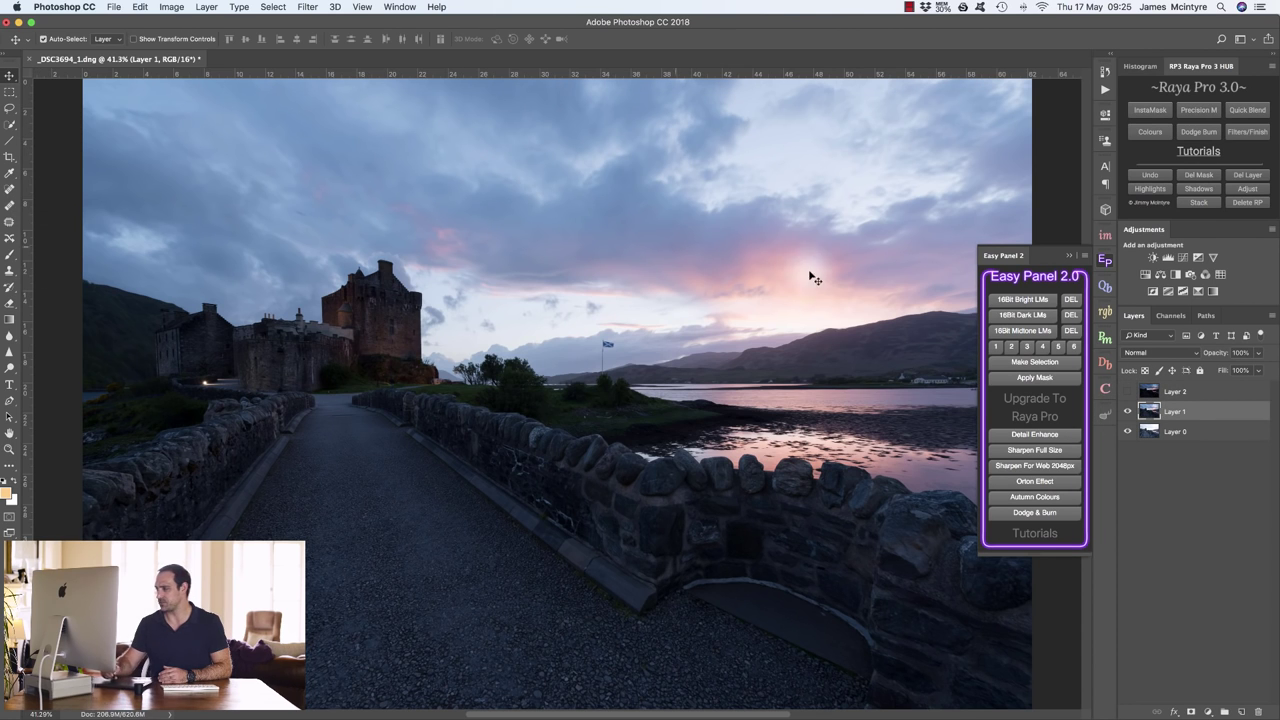
{"action": "left_click", "coordinate": [1128, 411]}
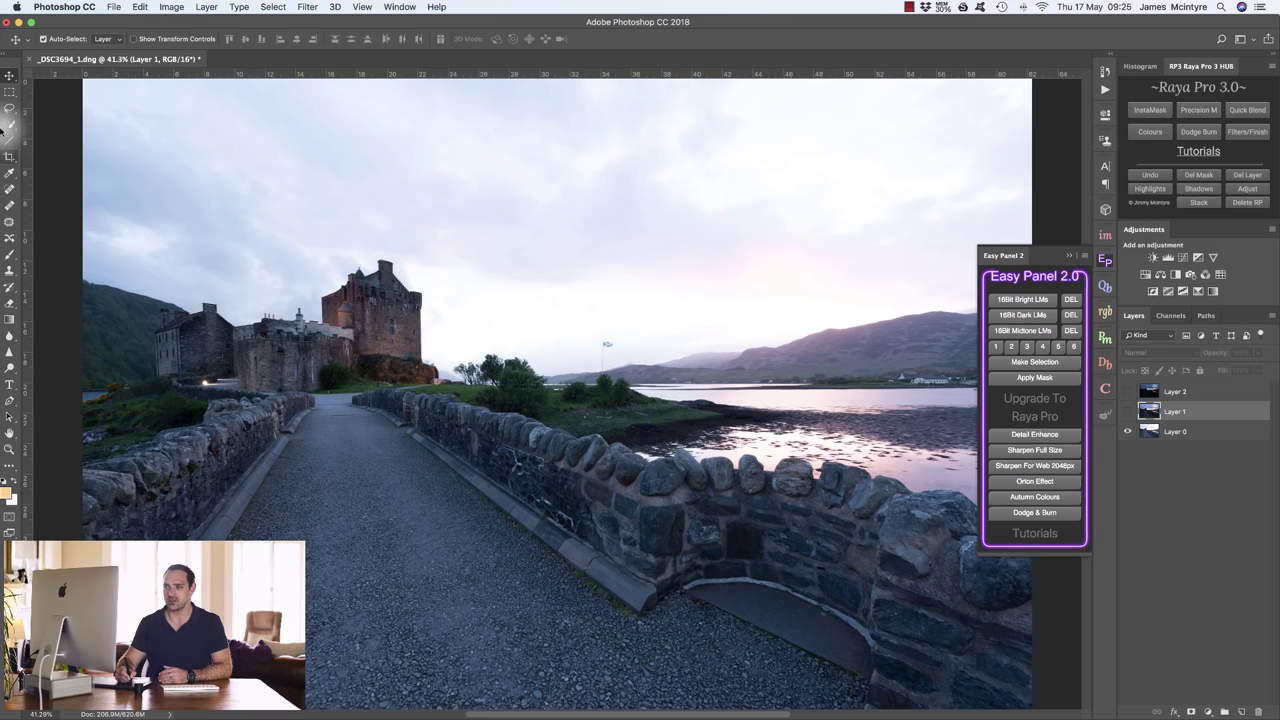
{"action": "left_click", "coordinate": [9, 125]}
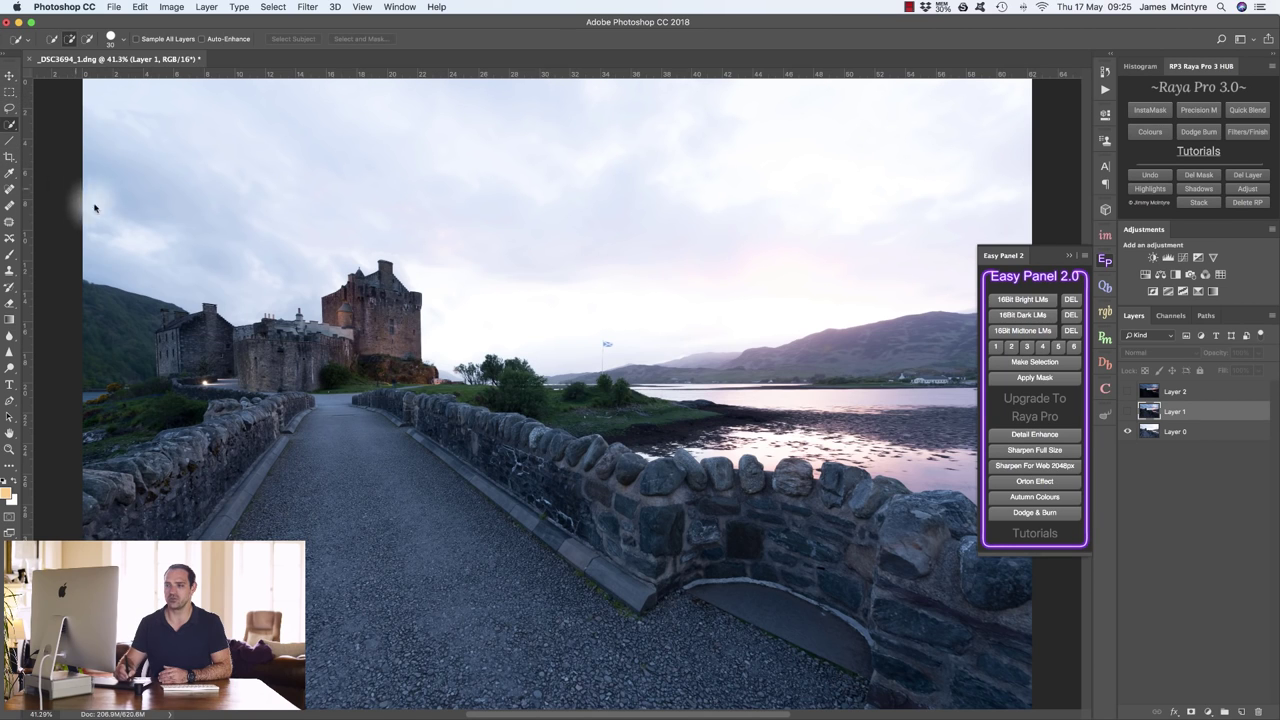
{"action": "mouse_move", "coordinate": [91, 198]}
{"action": "left_mouse_down"}
{"action": "mouse_move", "coordinate": [129, 127]}
{"action": "mouse_move", "coordinate": [229, 108]}
{"action": "mouse_move", "coordinate": [457, 142]}
{"action": "left_mouse_up"}
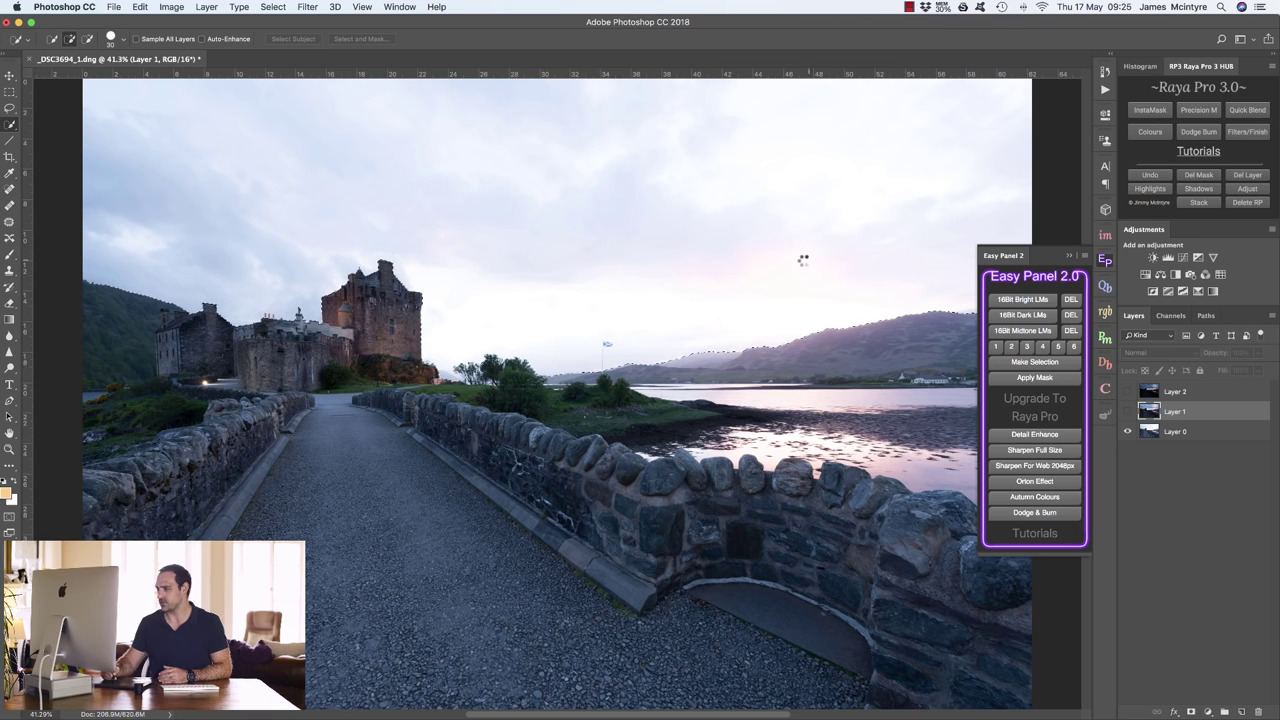
Add a layer mask to Layer 1 from the sky selection, make the layer visible, and collapse the luminosity mask controls
{"action": "left_click", "coordinate": [1191, 711]}
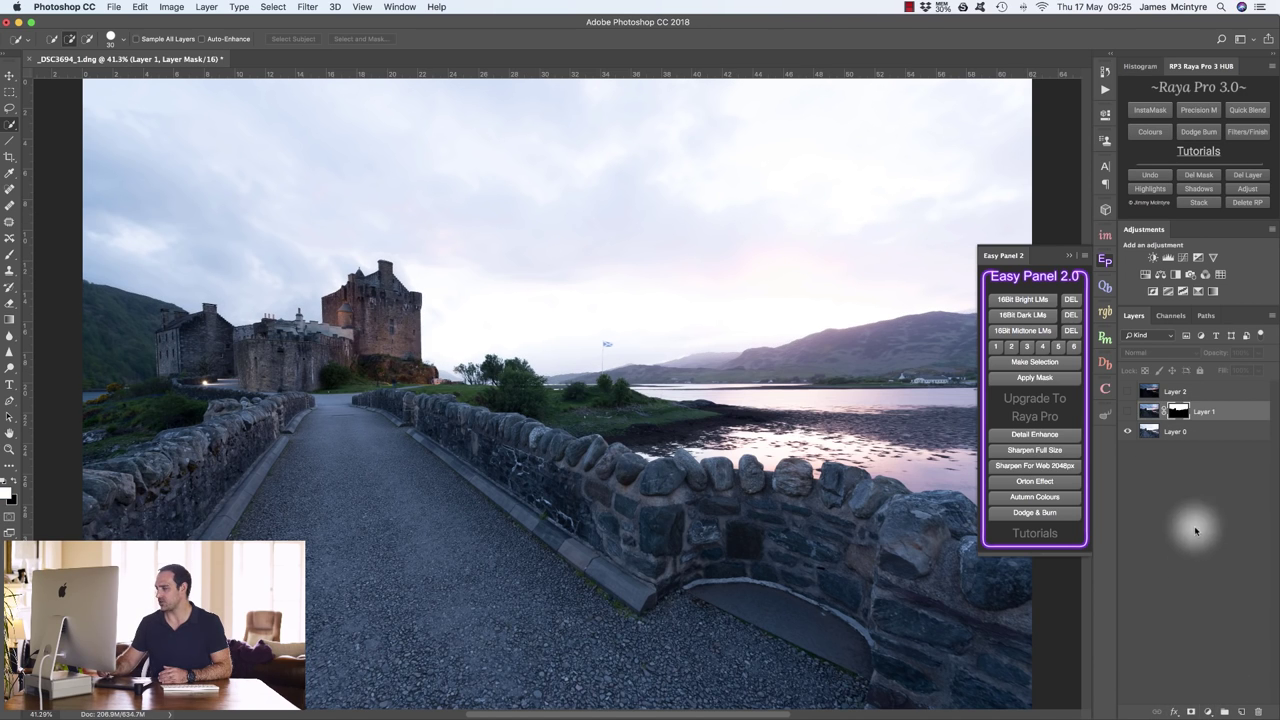
{"action": "left_click", "coordinate": [1127, 413]}
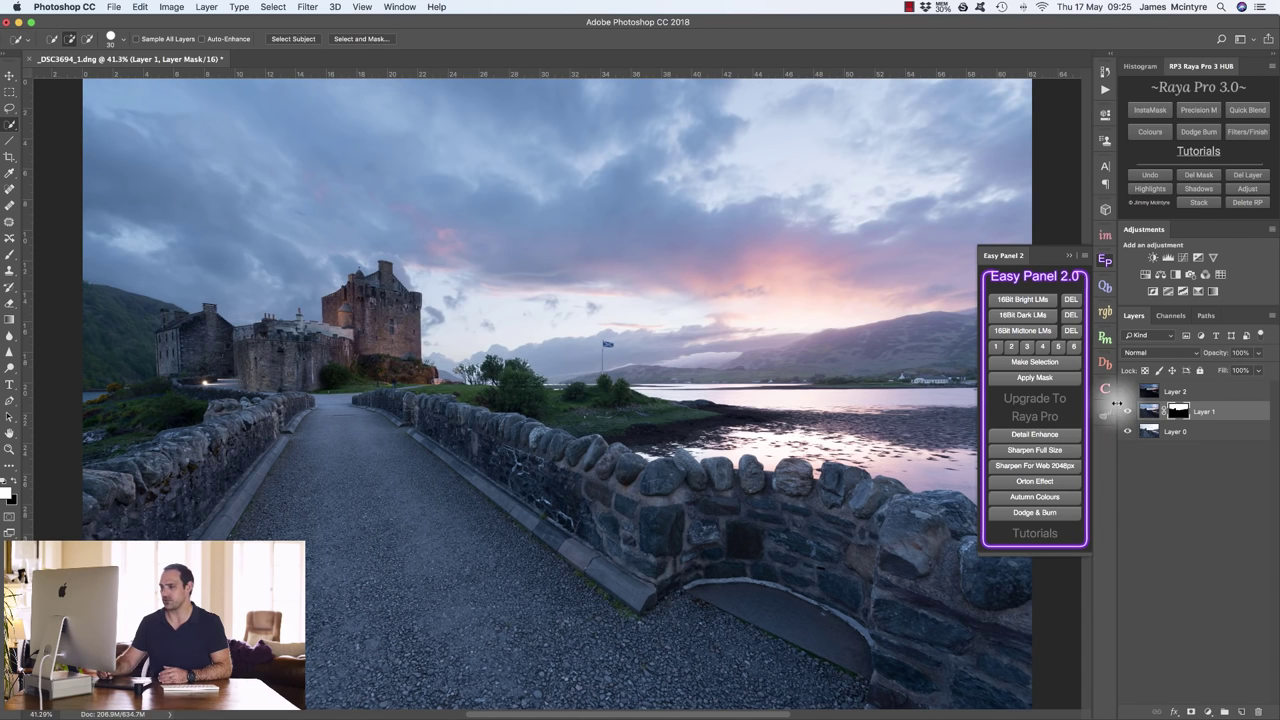
{"action": "left_click", "coordinate": [1064, 262]}
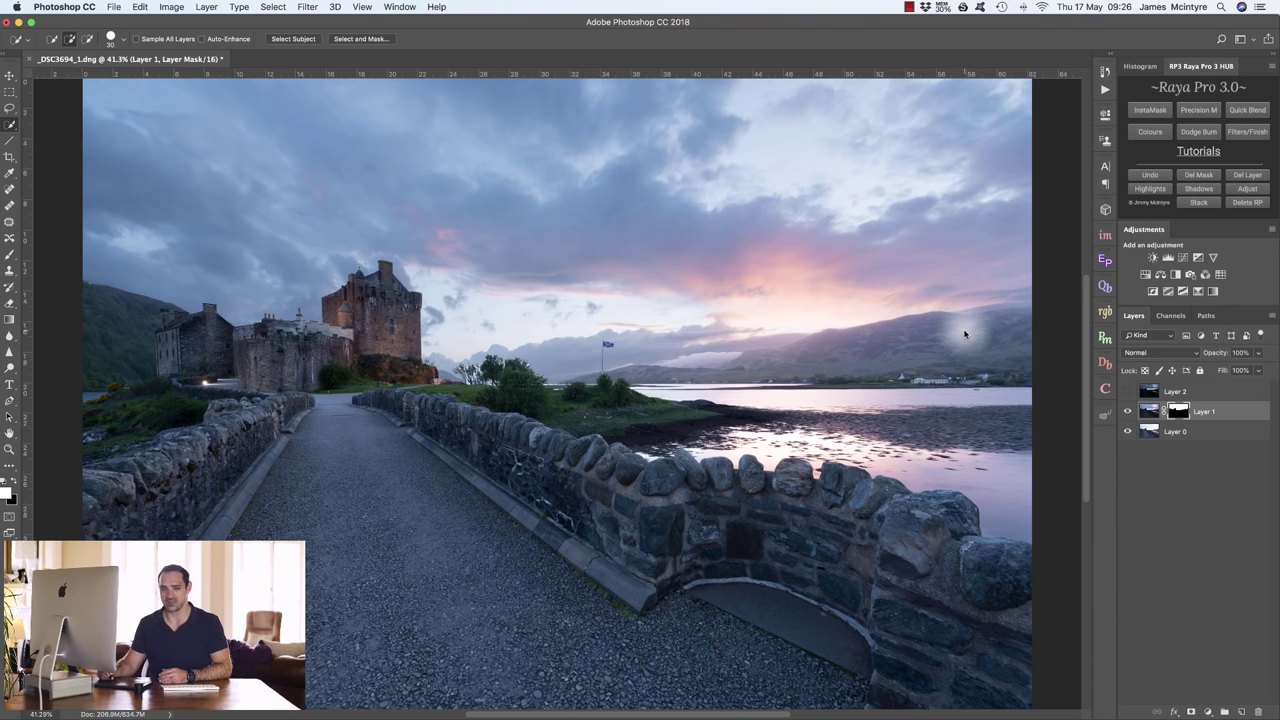
Load Layer 1's mask as a selection, apply it as a layer mask on Layer 2, and make Layer 2 visible
{"action": "left_click", "coordinate": [1178, 413], "text": "ctrl"}
{"action": "left_click", "coordinate": [1177, 393]}
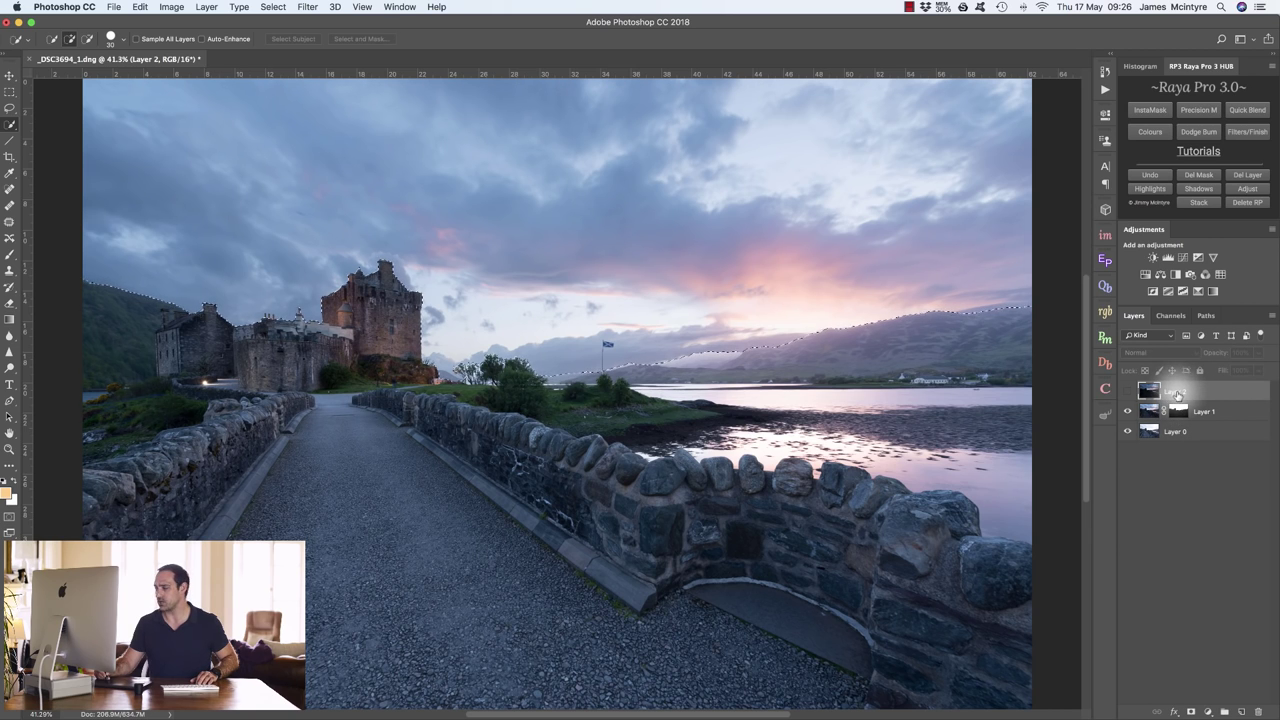
{"action": "left_click", "coordinate": [1192, 712]}
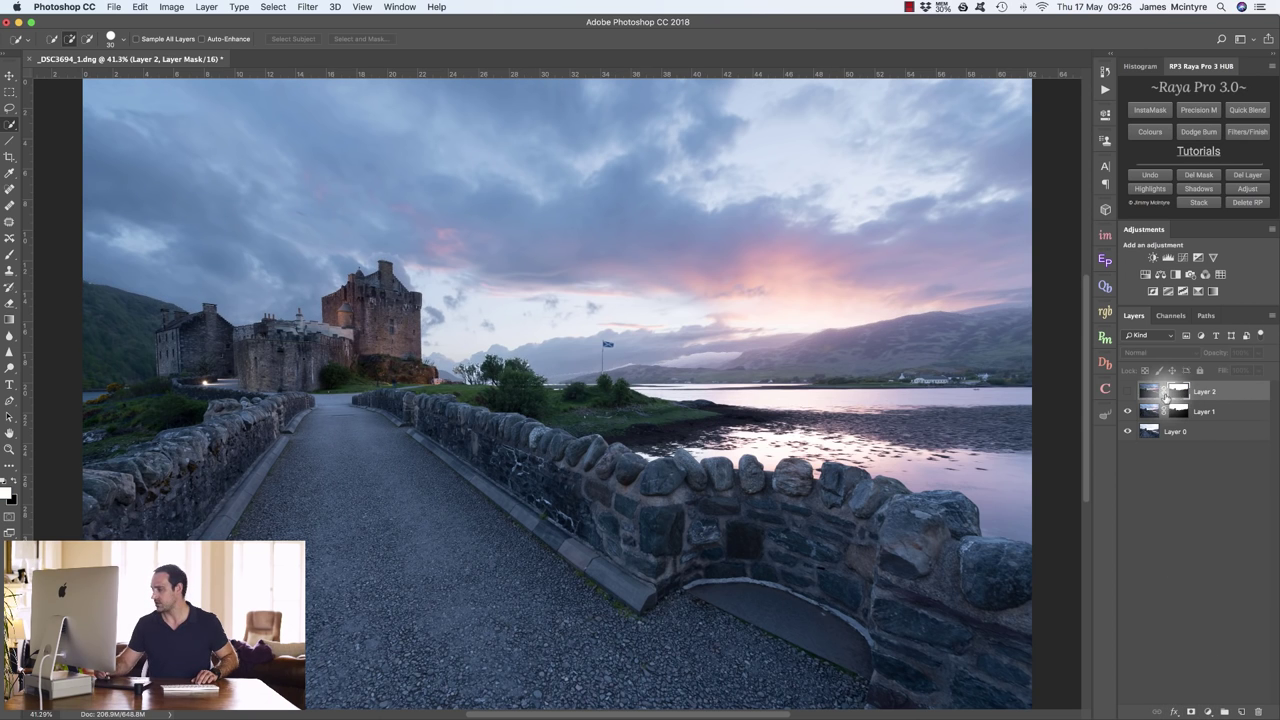
{"action": "left_click", "coordinate": [1128, 391]}
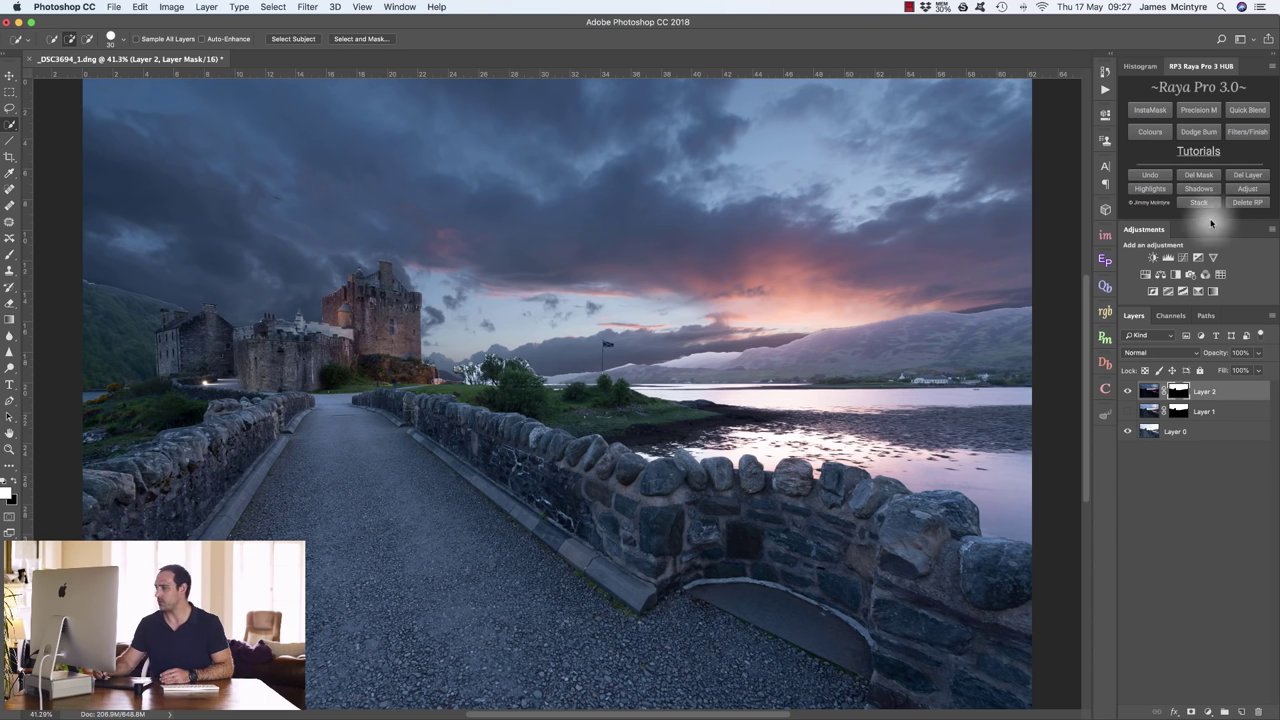
Delete Layer 2 and make the masked Layer 1 visible over the bright exposure
{"action": "left_click", "coordinate": [1250, 176]}
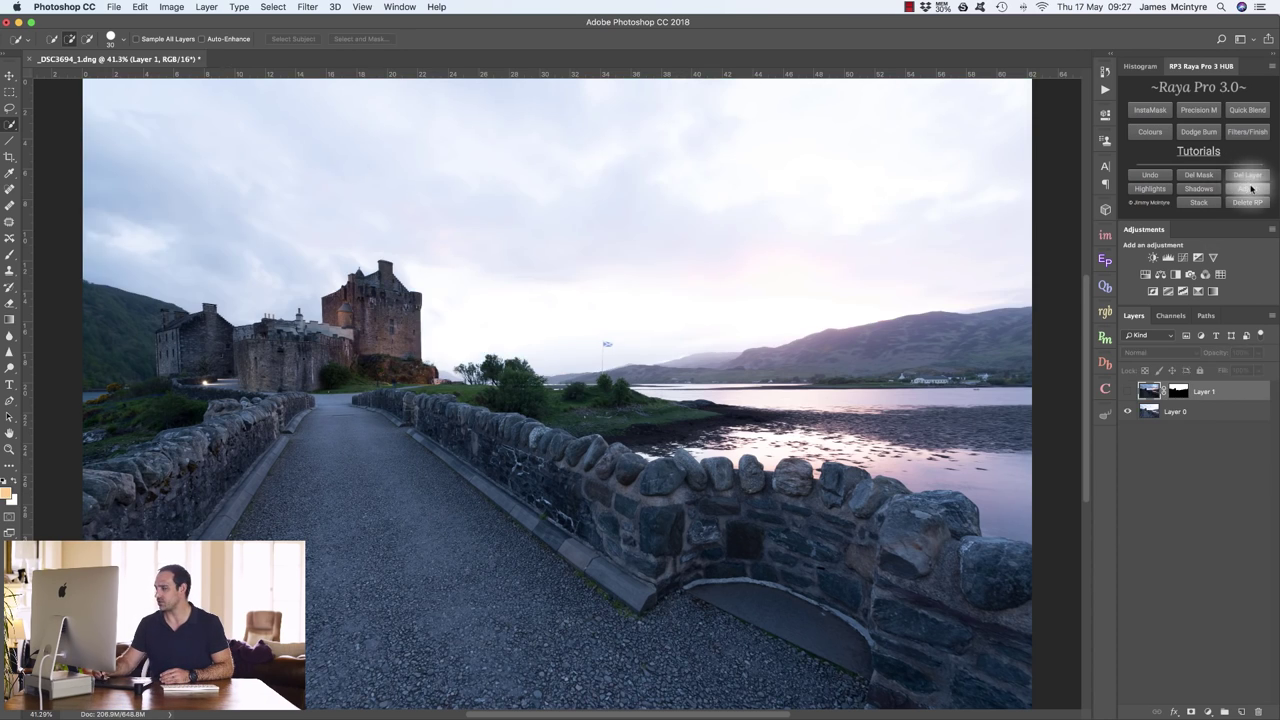
{"action": "left_click", "coordinate": [1127, 391]}
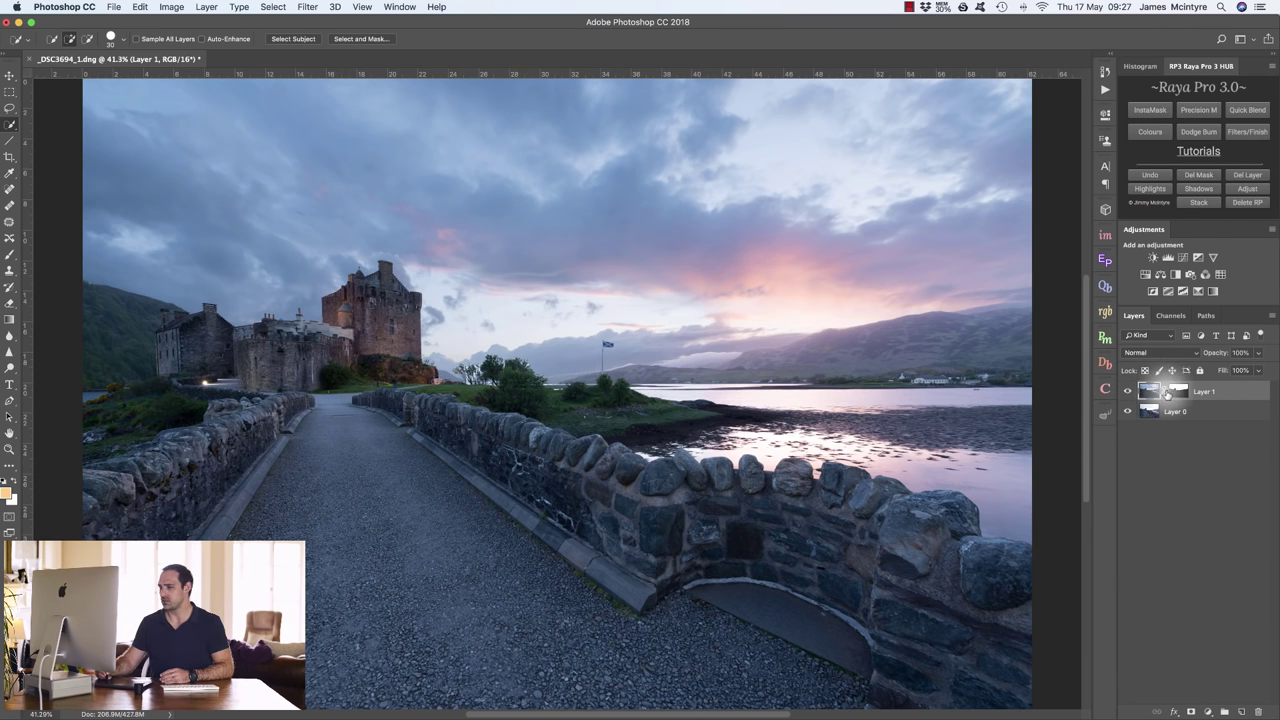
{"action": "key", "text": "super+i"}
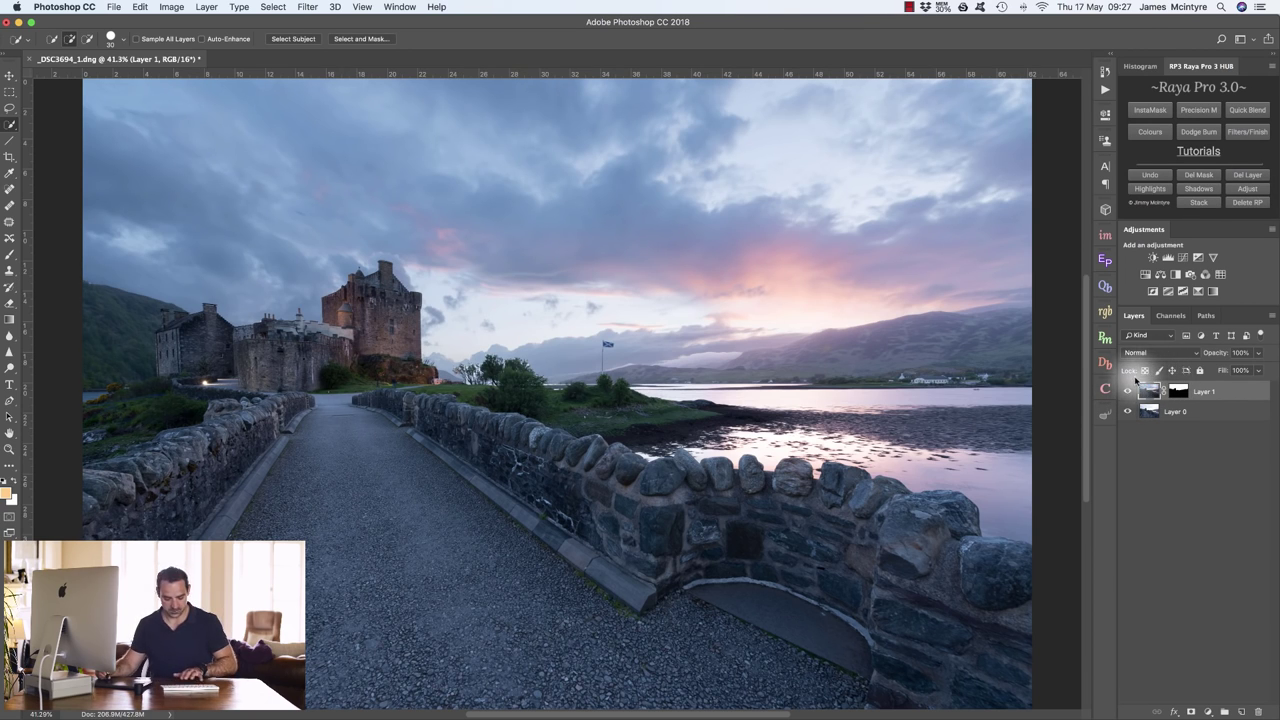
Examine the blend's edges along the mountain ridge and around the trees, comparing with Layer 1 hidden and shown
{"action": "key", "text": "z"}
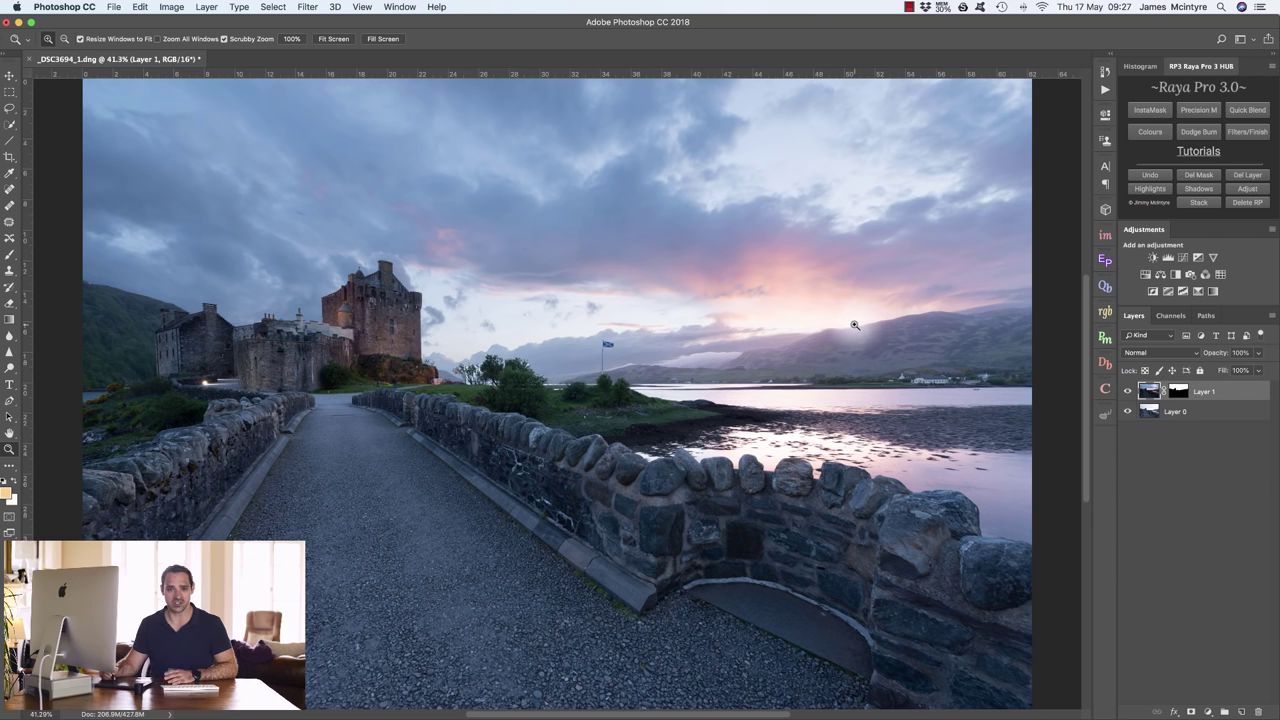
{"action": "left_click_drag", "start_coordinate": [855, 325], "coordinate": [971, 303]}
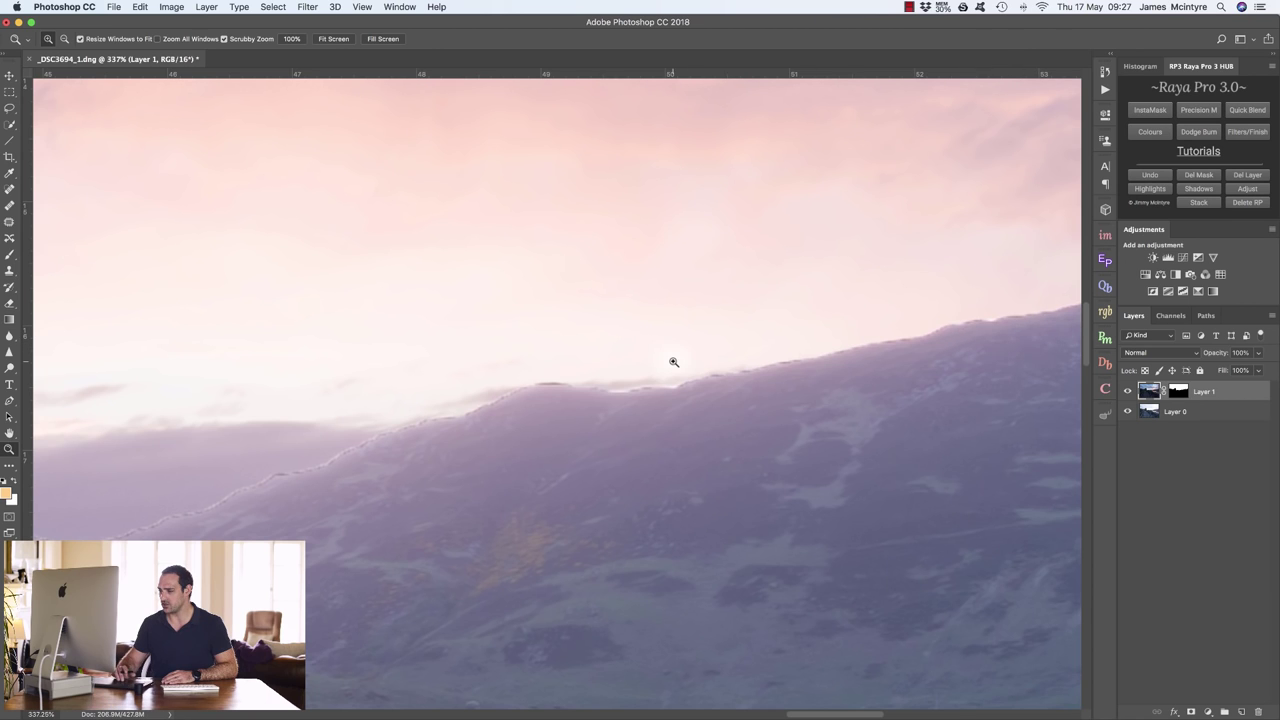
{"action": "scroll", "coordinate": [673, 361], "scroll_direction": "left", "scroll_amount": 10}
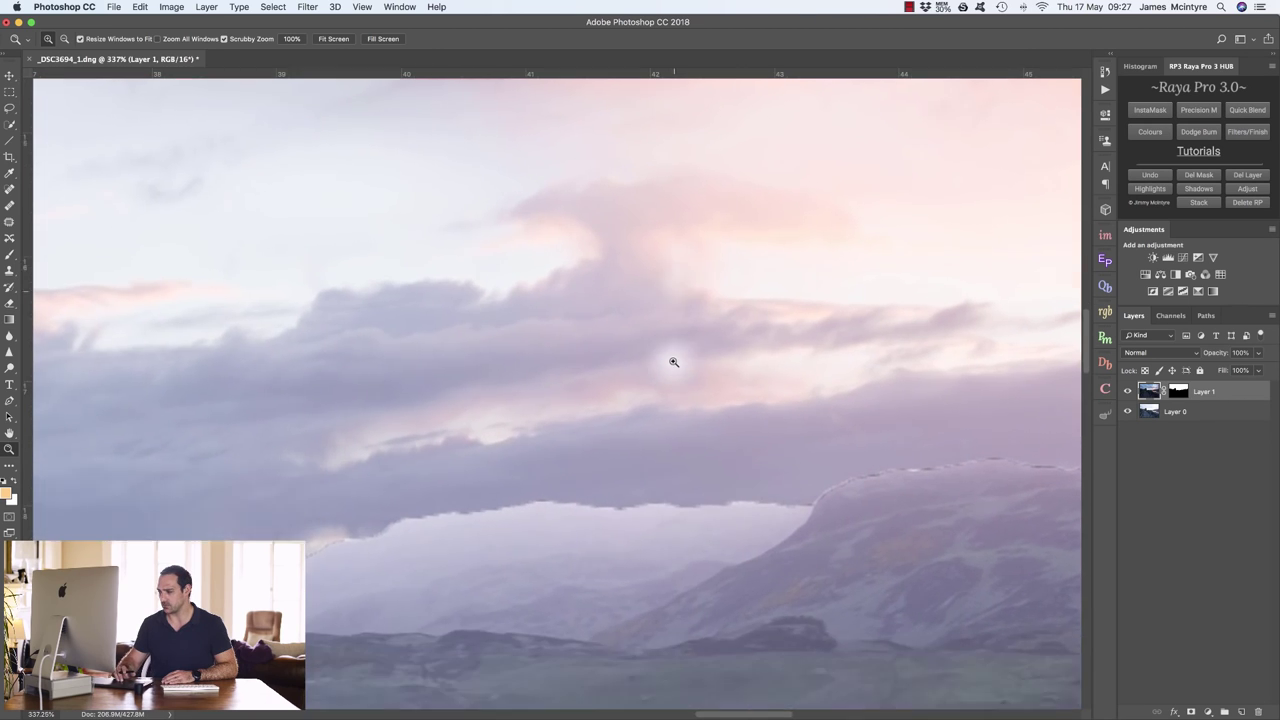
{"action": "scroll", "coordinate": [673, 361], "scroll_direction": "down", "scroll_amount": 3}
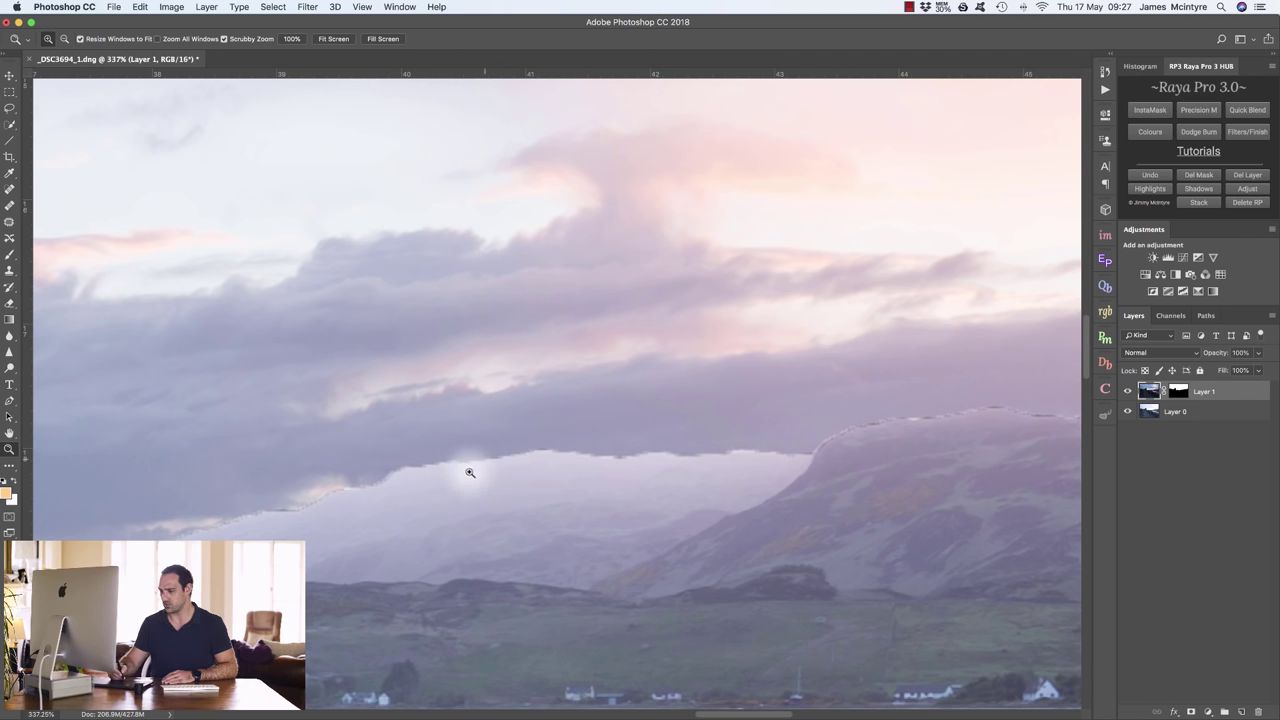
{"action": "left_click", "coordinate": [1128, 391]}
{"action": "left_click", "coordinate": [1128, 391]}
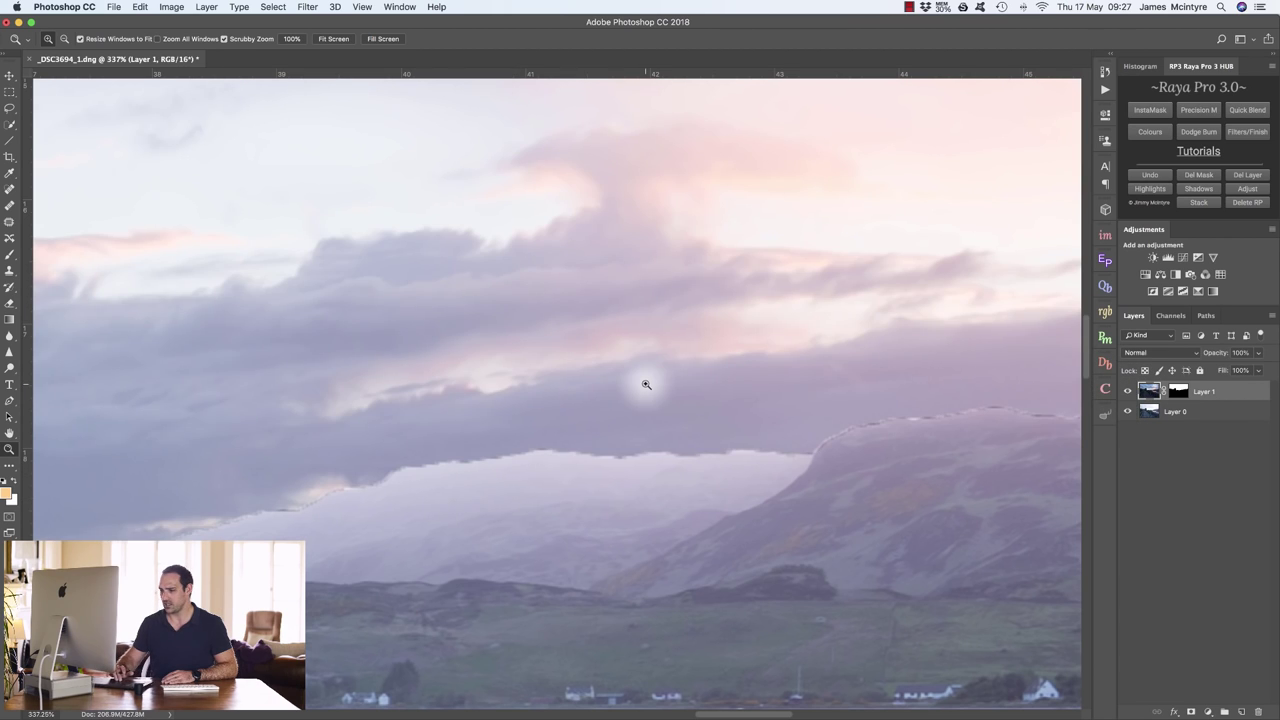
{"action": "scroll", "coordinate": [645, 384], "scroll_direction": "left", "scroll_amount": 15}
{"action": "scroll", "coordinate": [645, 384], "scroll_direction": "down", "scroll_amount": 10}
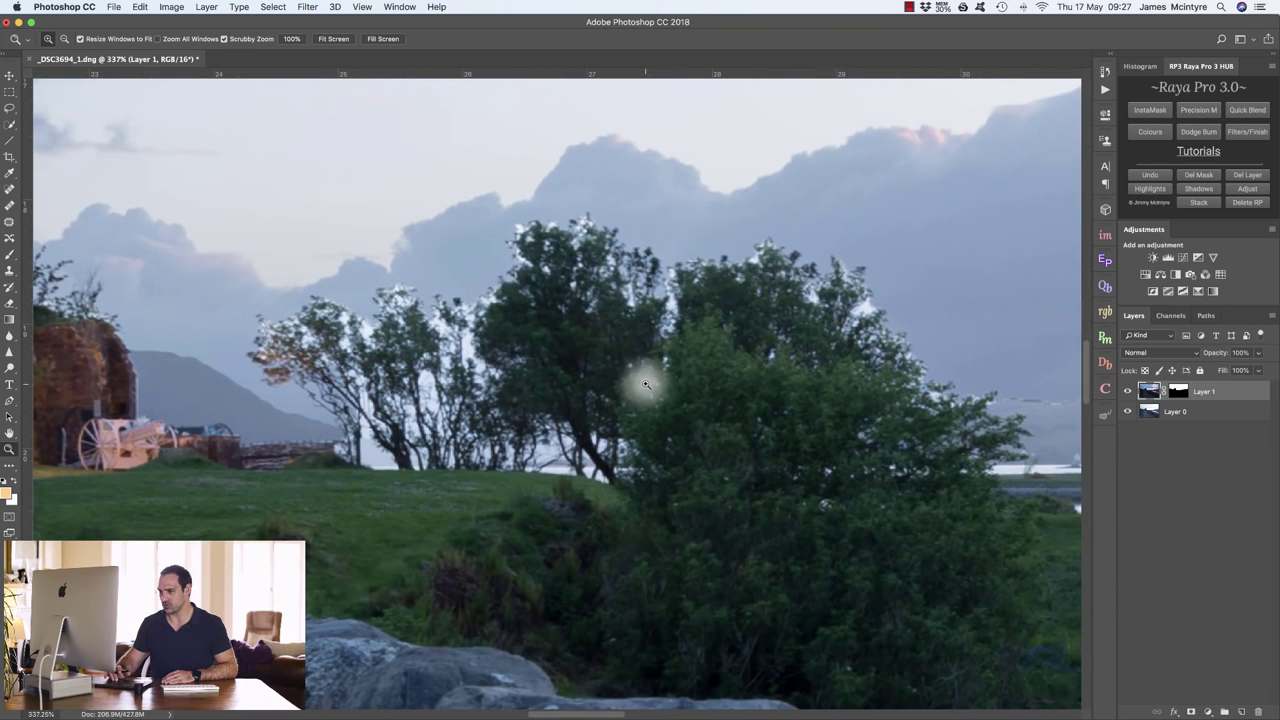
{"action": "key", "text": "super+0"}
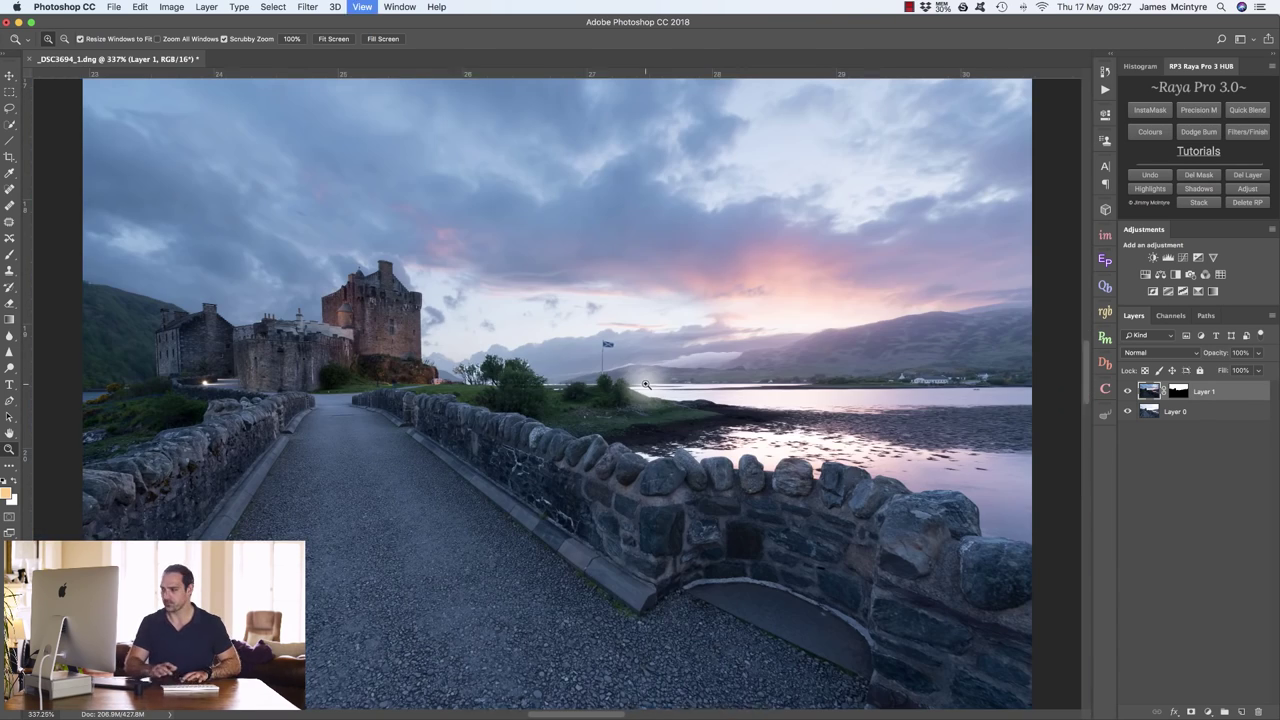
View Layer 1's mask on its own, return to the image, and inspect the blend's edge around the castle tower
{"action": "left_click", "coordinate": [1179, 394]}
{"action": "left_click", "coordinate": [1179, 394], "text": "alt"}
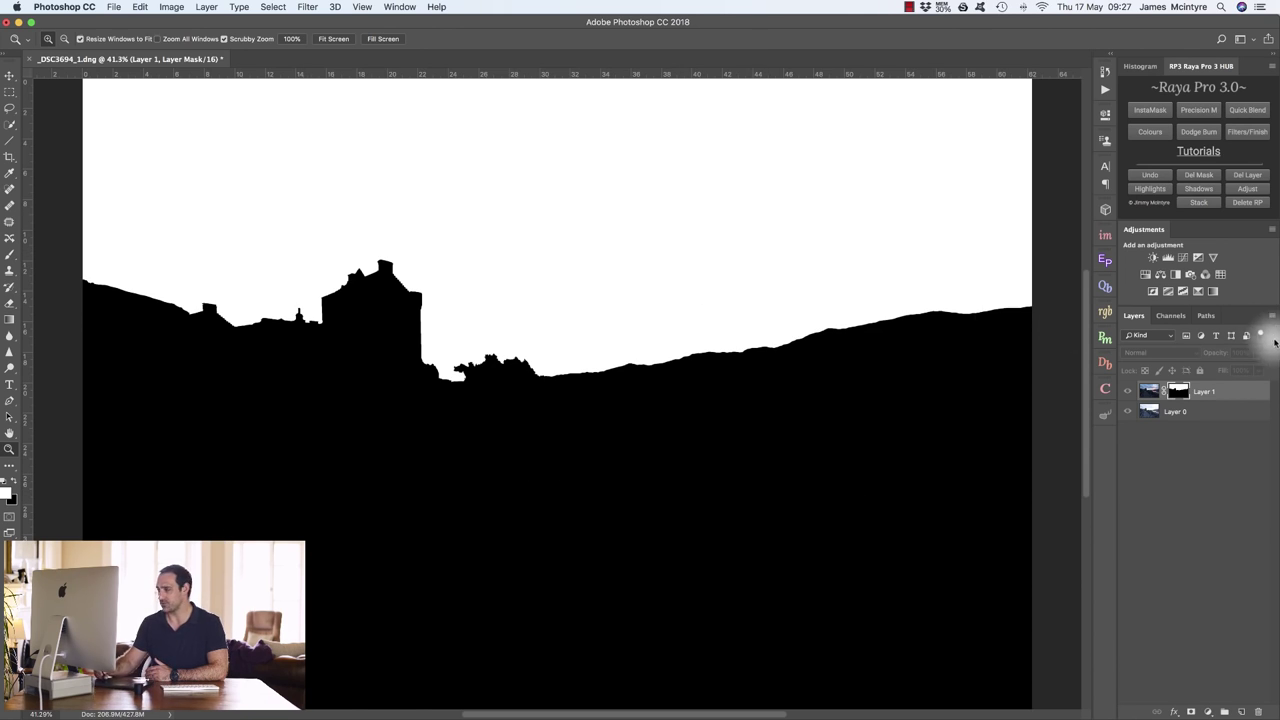
{"action": "left_click", "coordinate": [1146, 391]}
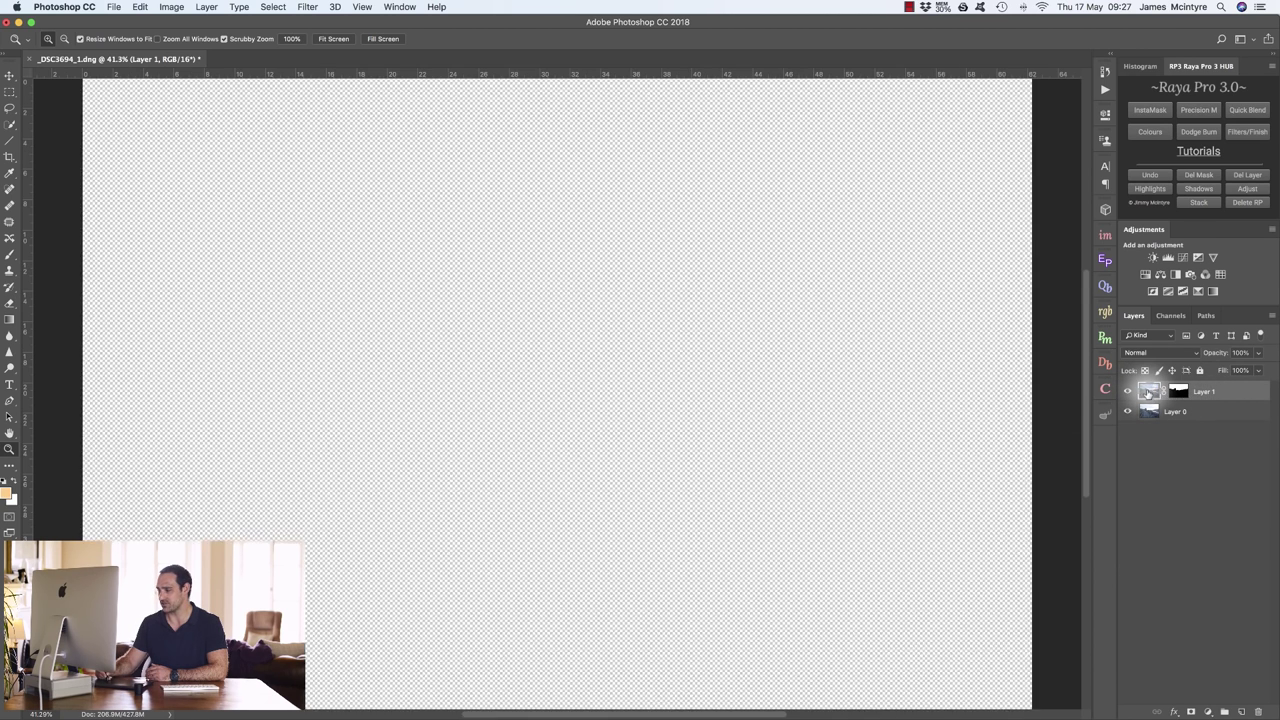
{"action": "left_click", "coordinate": [1181, 391]}
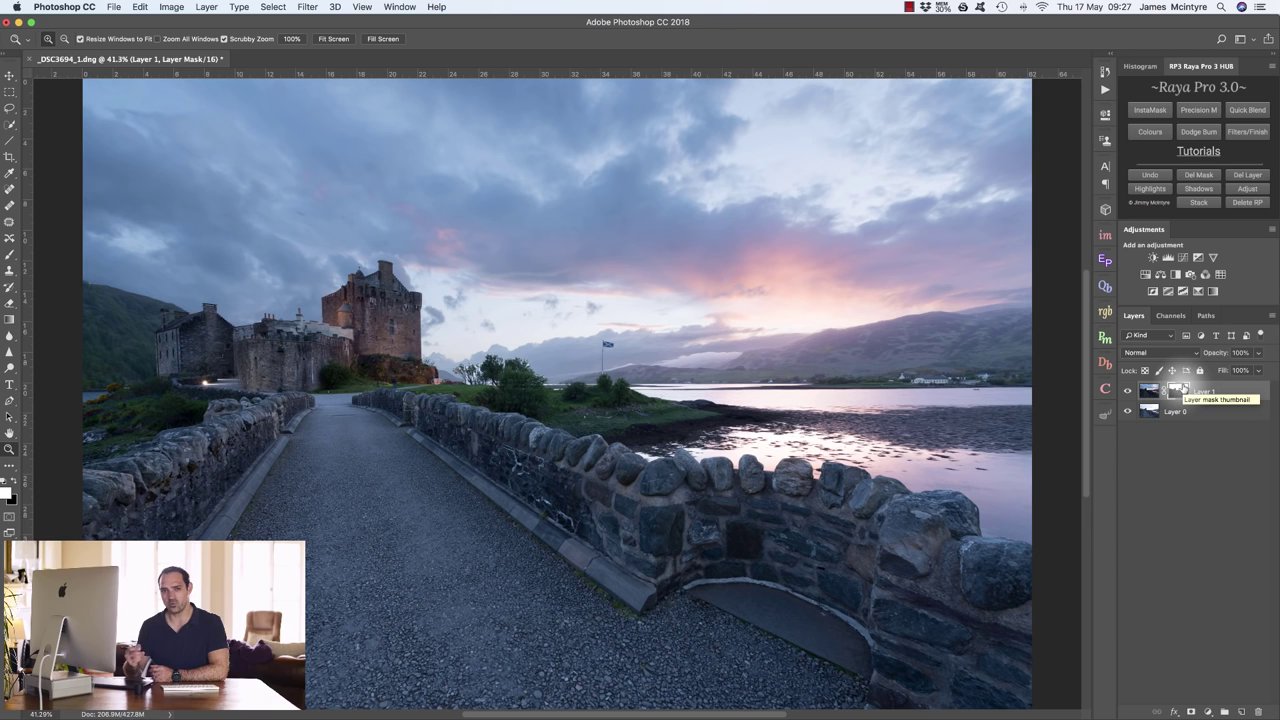
{"action": "mouse_move", "coordinate": [395, 325]}
{"action": "left_mouse_down"}
{"action": "mouse_move", "coordinate": [358, 353]}
{"action": "mouse_move", "coordinate": [383, 330]}
{"action": "mouse_move", "coordinate": [381, 274]}
{"action": "mouse_move", "coordinate": [341, 291]}
{"action": "mouse_move", "coordinate": [455, 292]}
{"action": "mouse_move", "coordinate": [366, 277]}
{"action": "left_mouse_up"}
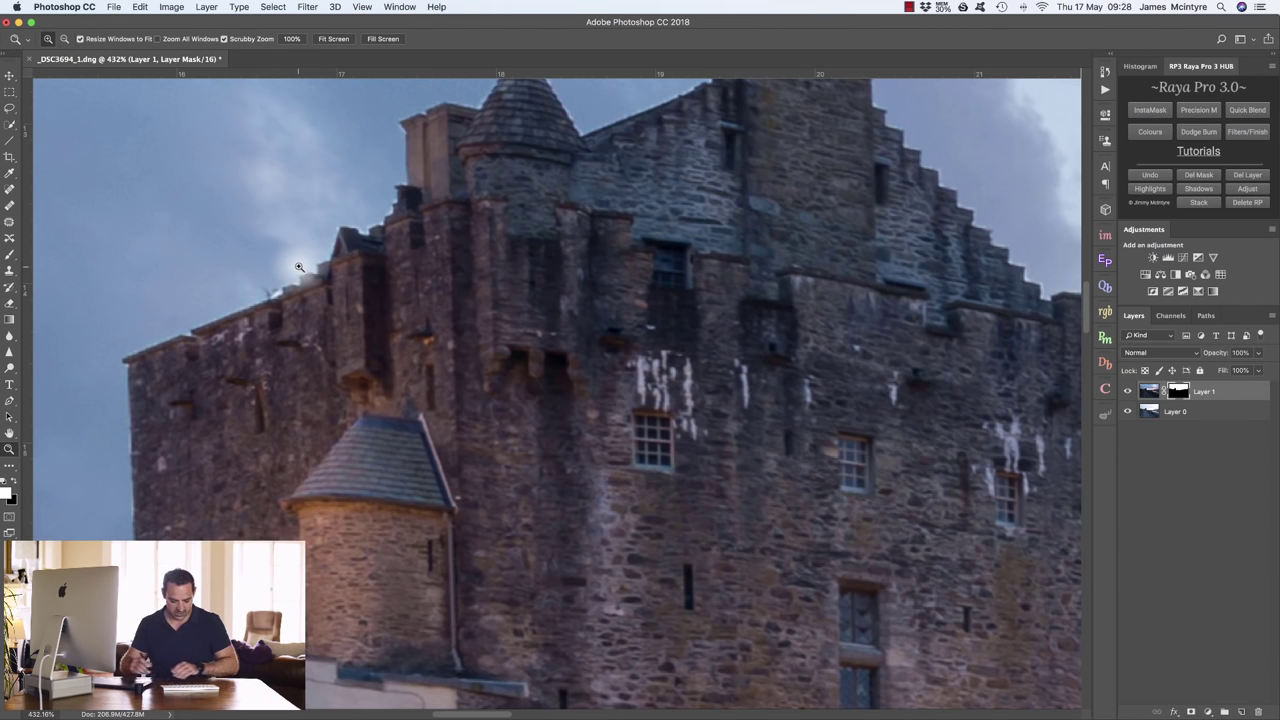
{"action": "key", "text": "super+0"}
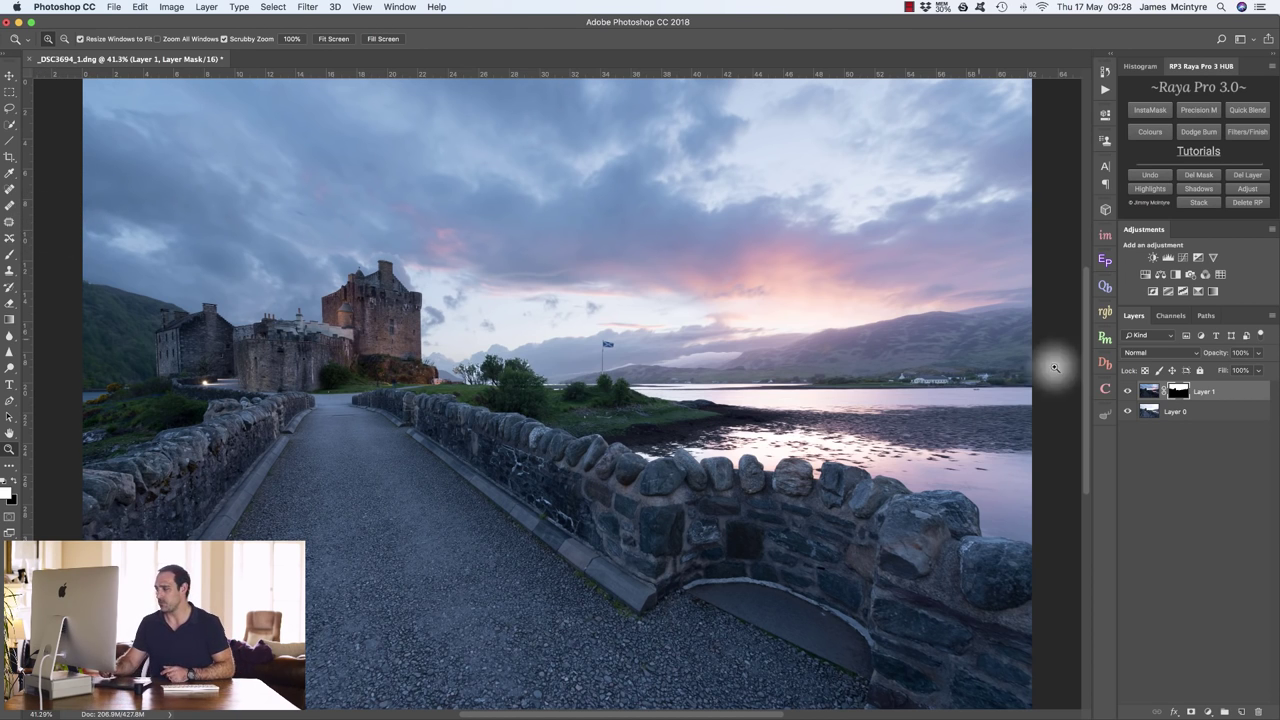
Delete Layer 1's layer mask and hide the layer, leaving only the bright exposure showing
{"action": "left_click", "coordinate": [1181, 393]}
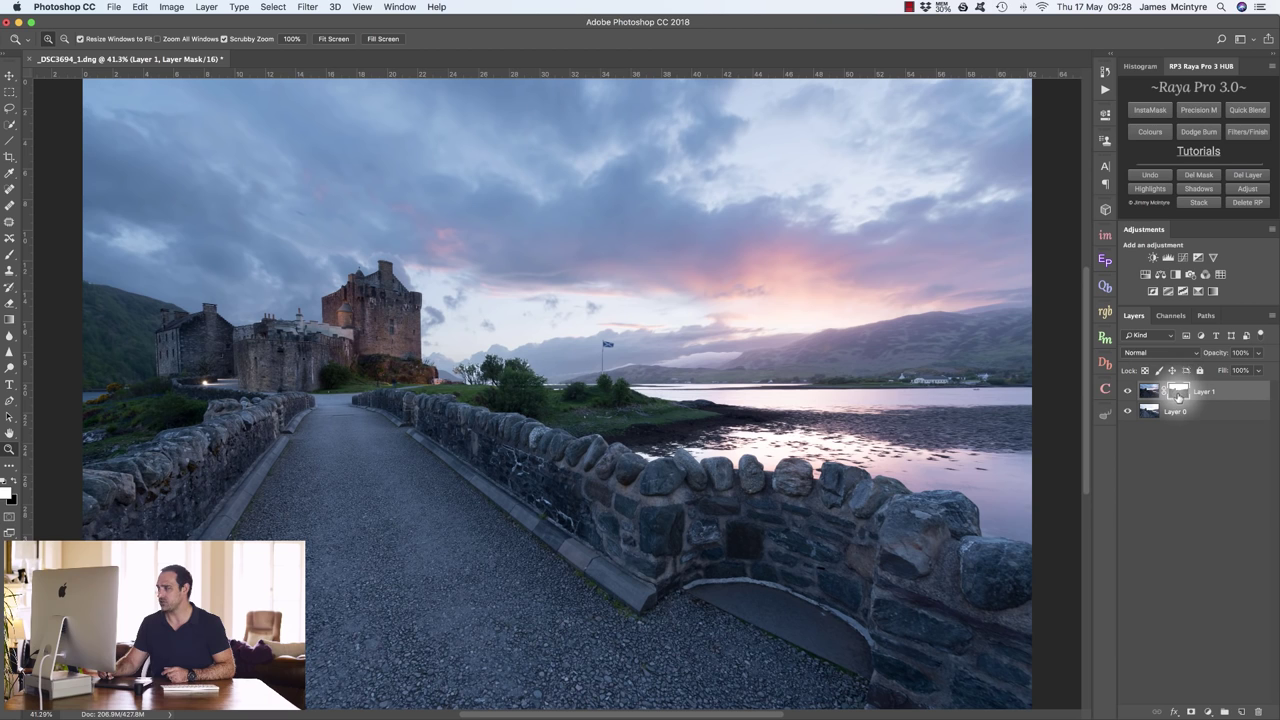
{"action": "left_click", "coordinate": [1212, 177]}
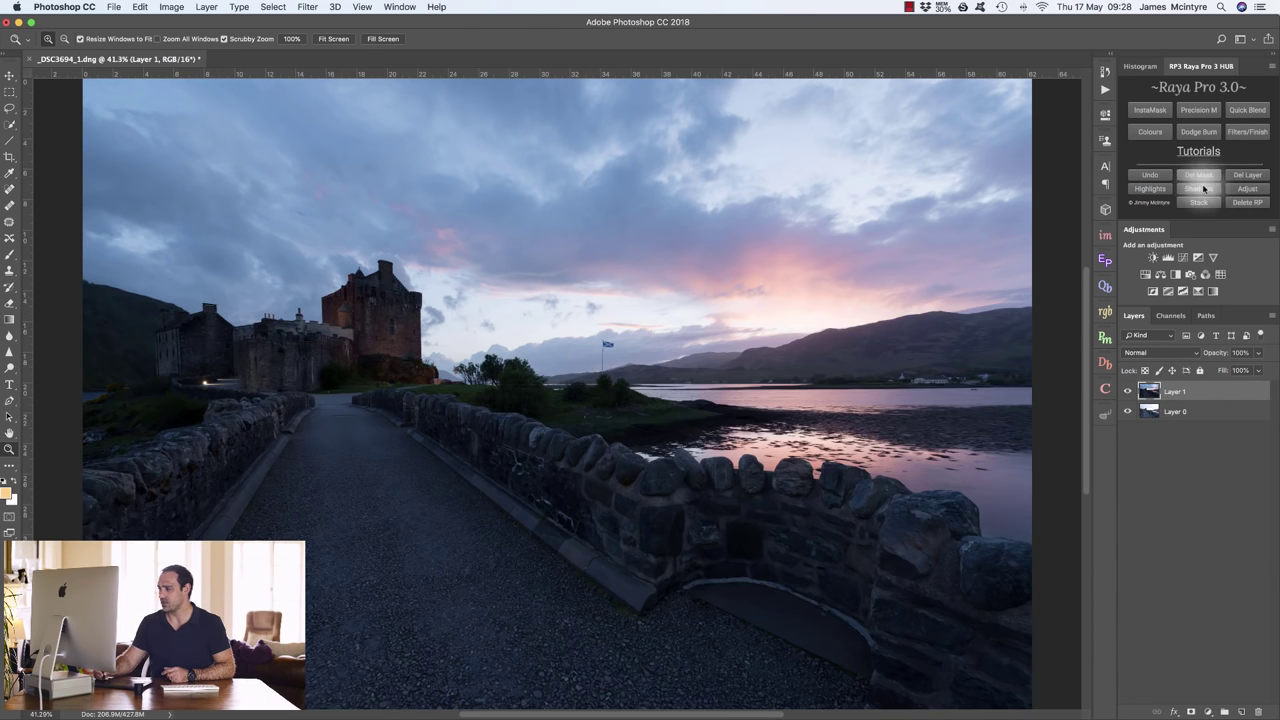
{"action": "left_click", "coordinate": [1126, 391]}
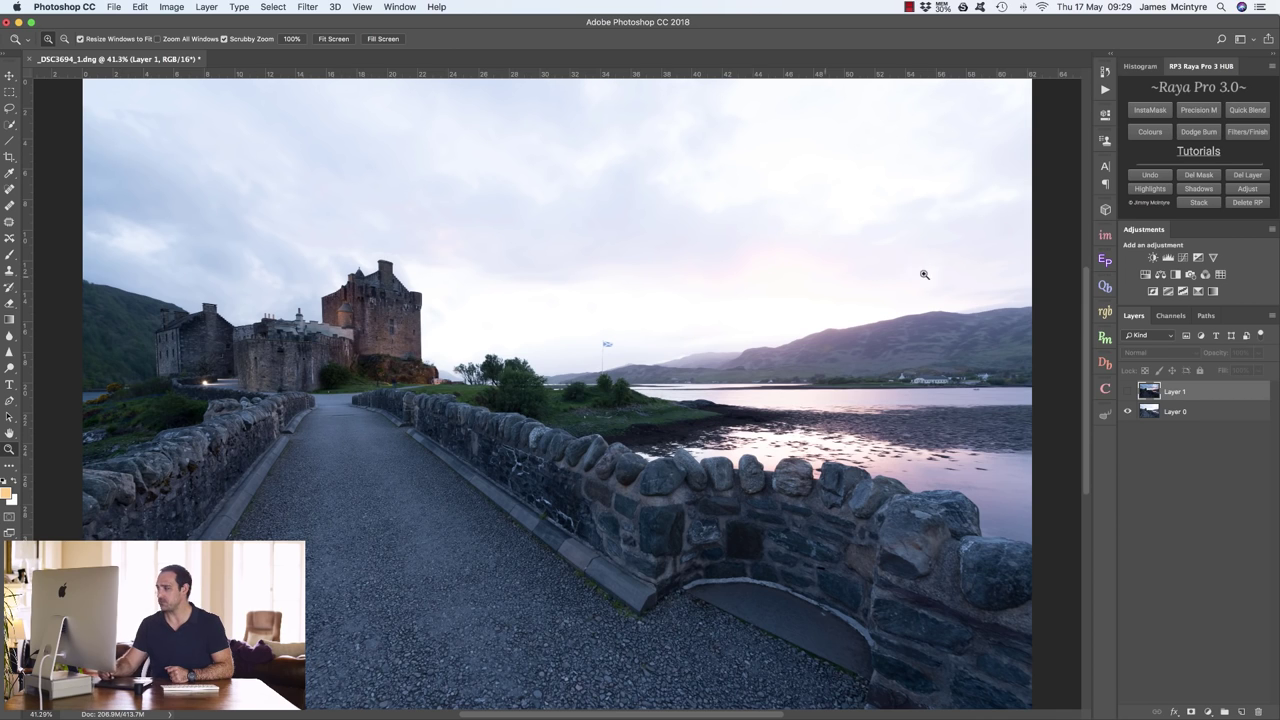
Generate the 16-bit bright luminosity masks with Easy Panel 2 and display mask 1
{"action": "left_click", "coordinate": [1105, 259]}
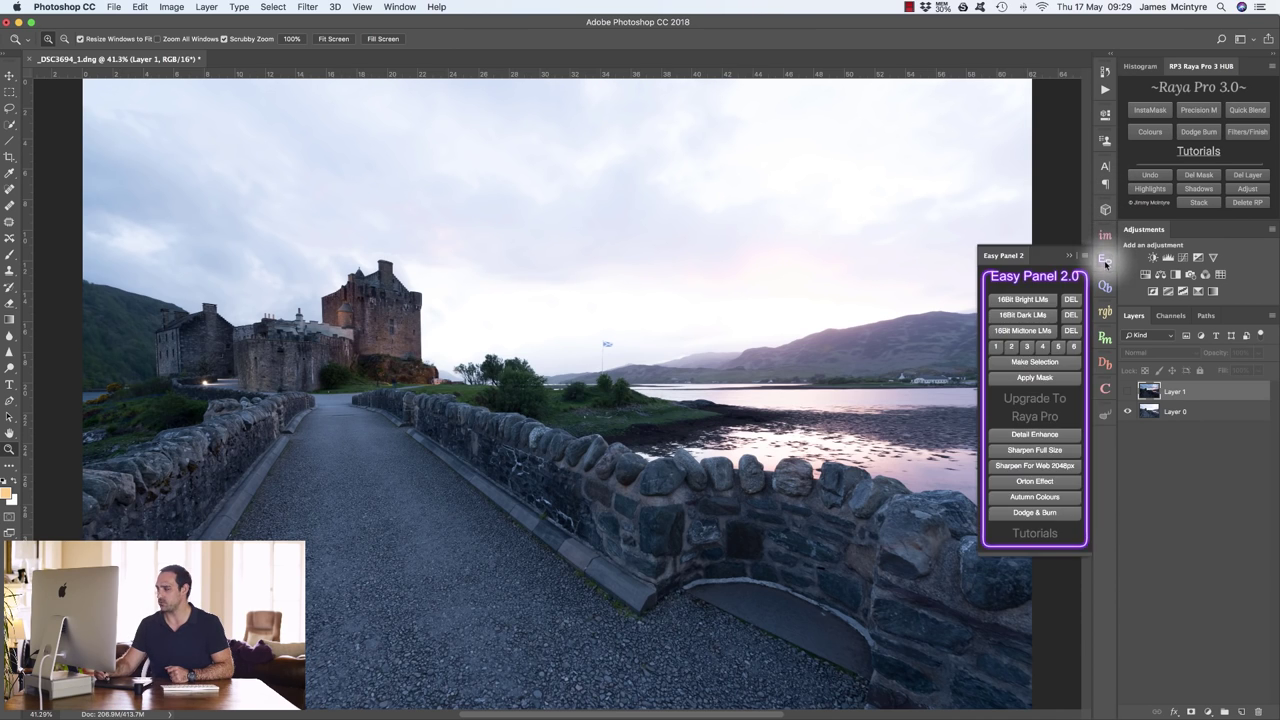
{"action": "left_click", "coordinate": [1024, 300]}
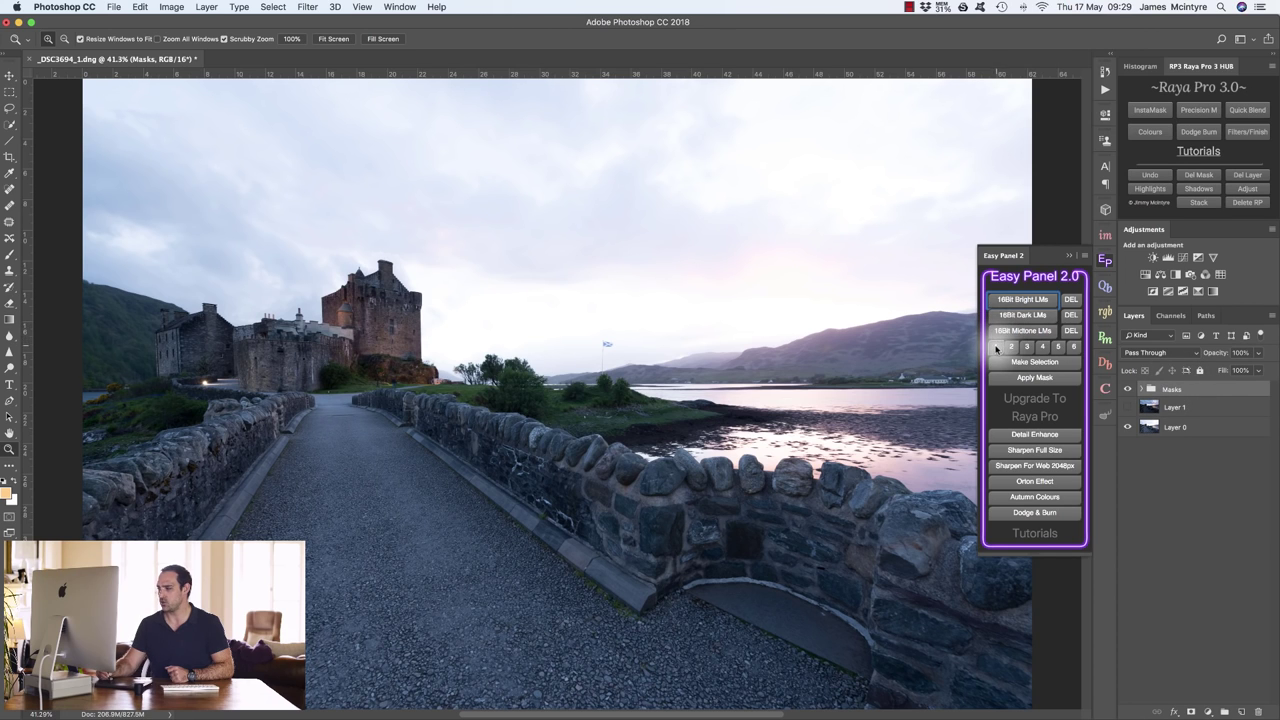
{"action": "left_click", "coordinate": [996, 347]}
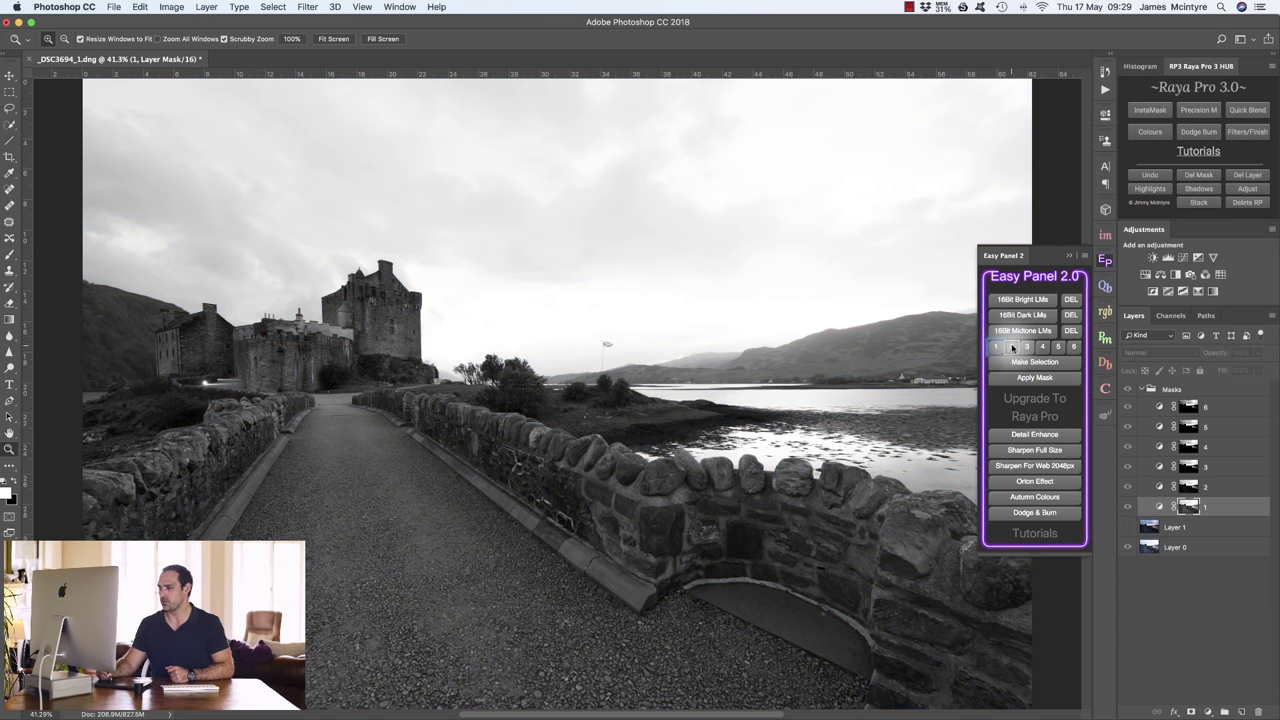
Compare bright luminosity masks 1 through 6 in repeated passes, checking the sky against the foreground, and finish on mask 1
{"action": "left_click", "coordinate": [1011, 347]}
{"action": "left_click", "coordinate": [1027, 347]}
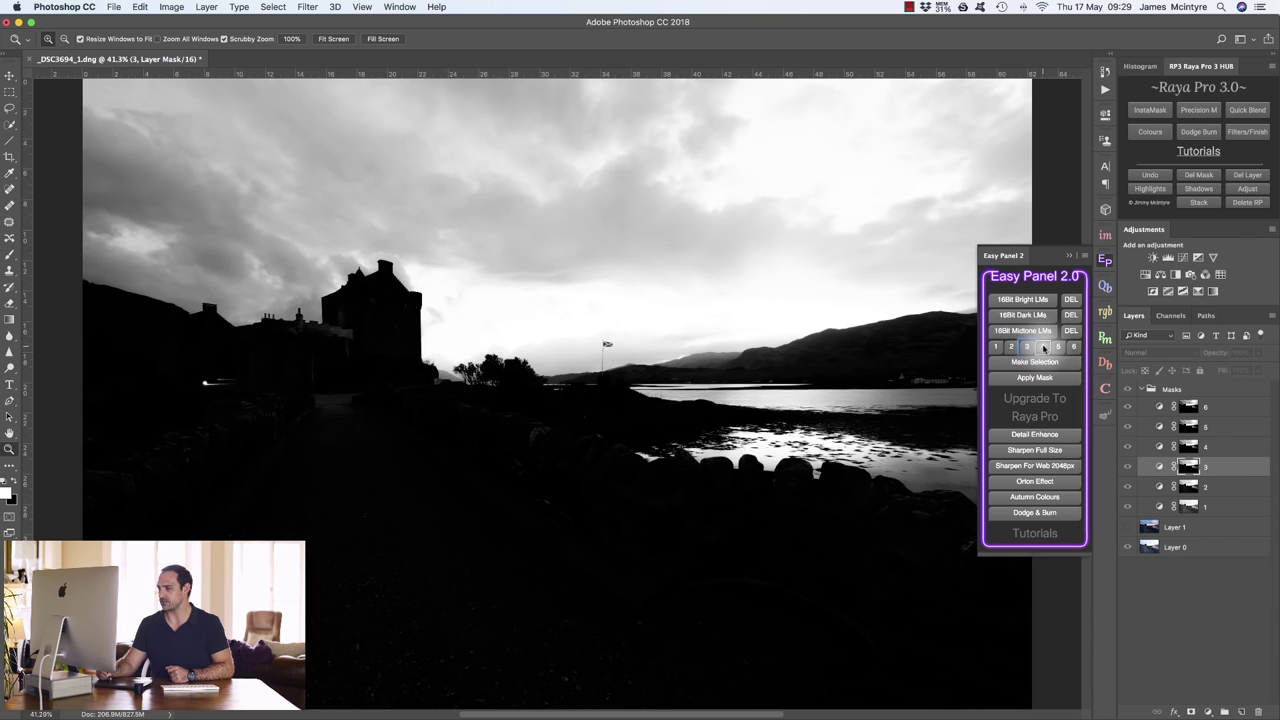
{"action": "left_click", "coordinate": [1043, 347]}
{"action": "left_click", "coordinate": [1059, 347]}
{"action": "left_click", "coordinate": [1074, 347]}
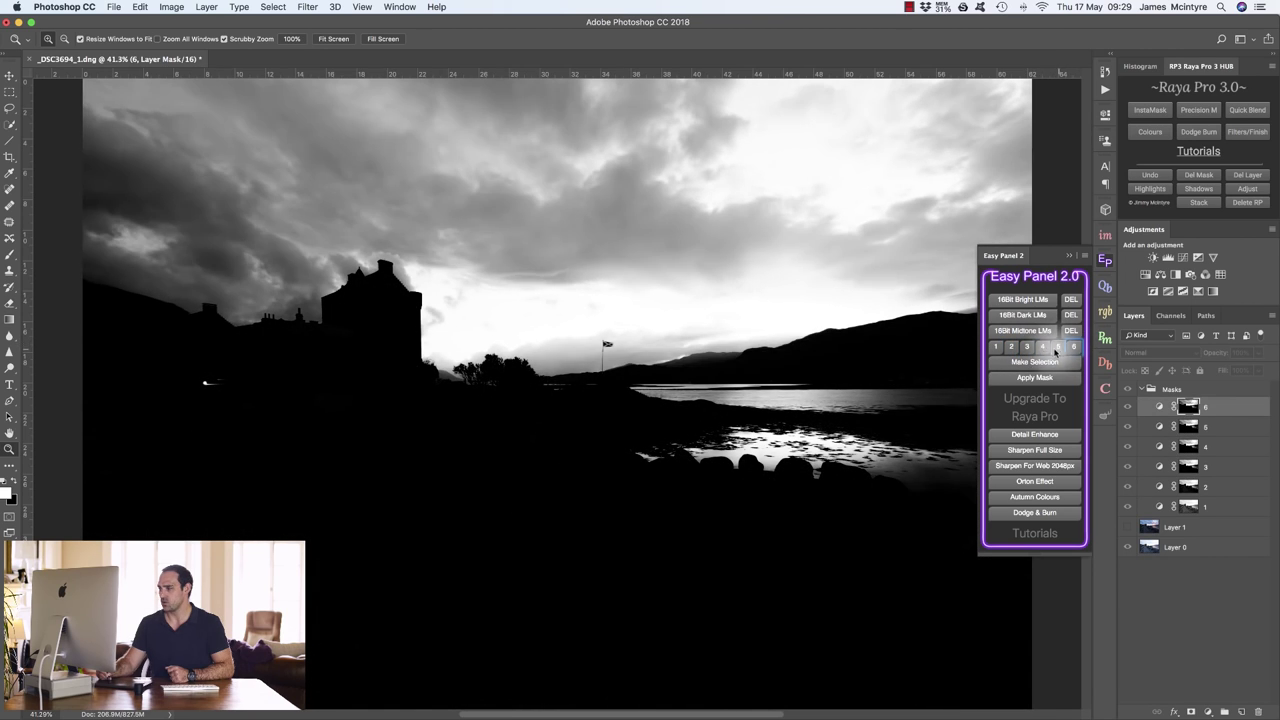
{"action": "left_click", "coordinate": [996, 348]}
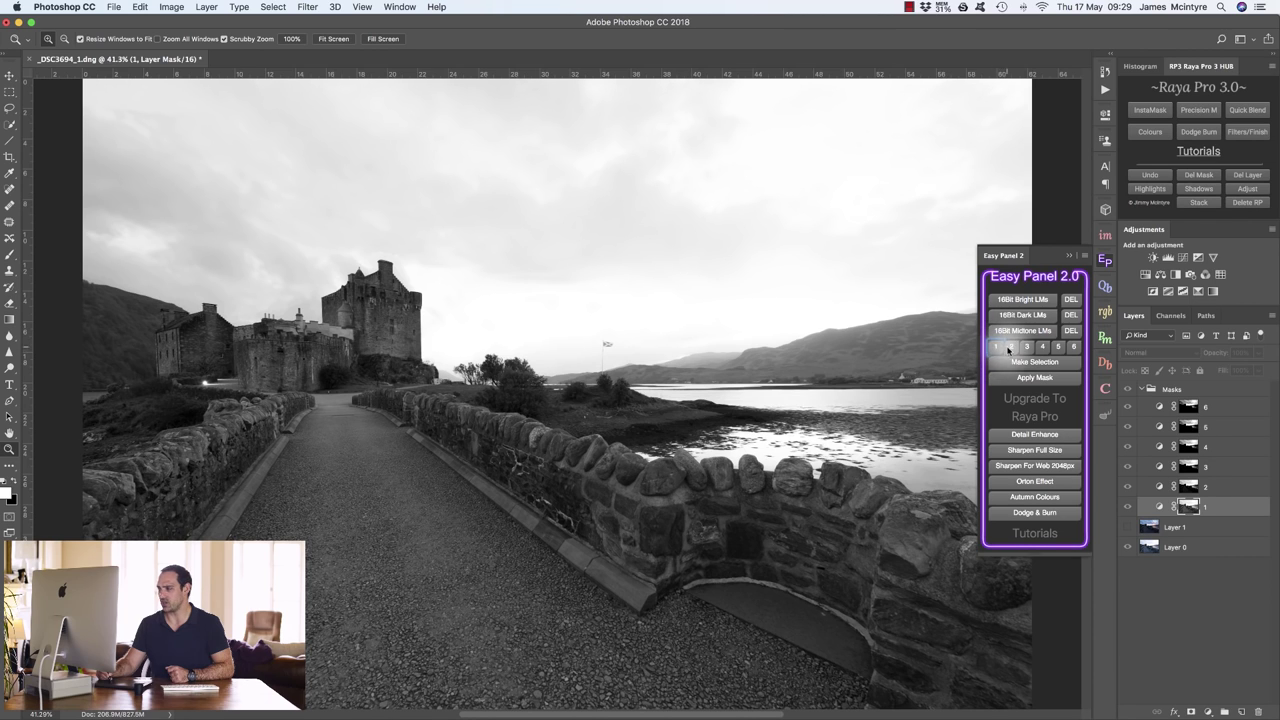
{"action": "left_click", "coordinate": [1012, 348]}
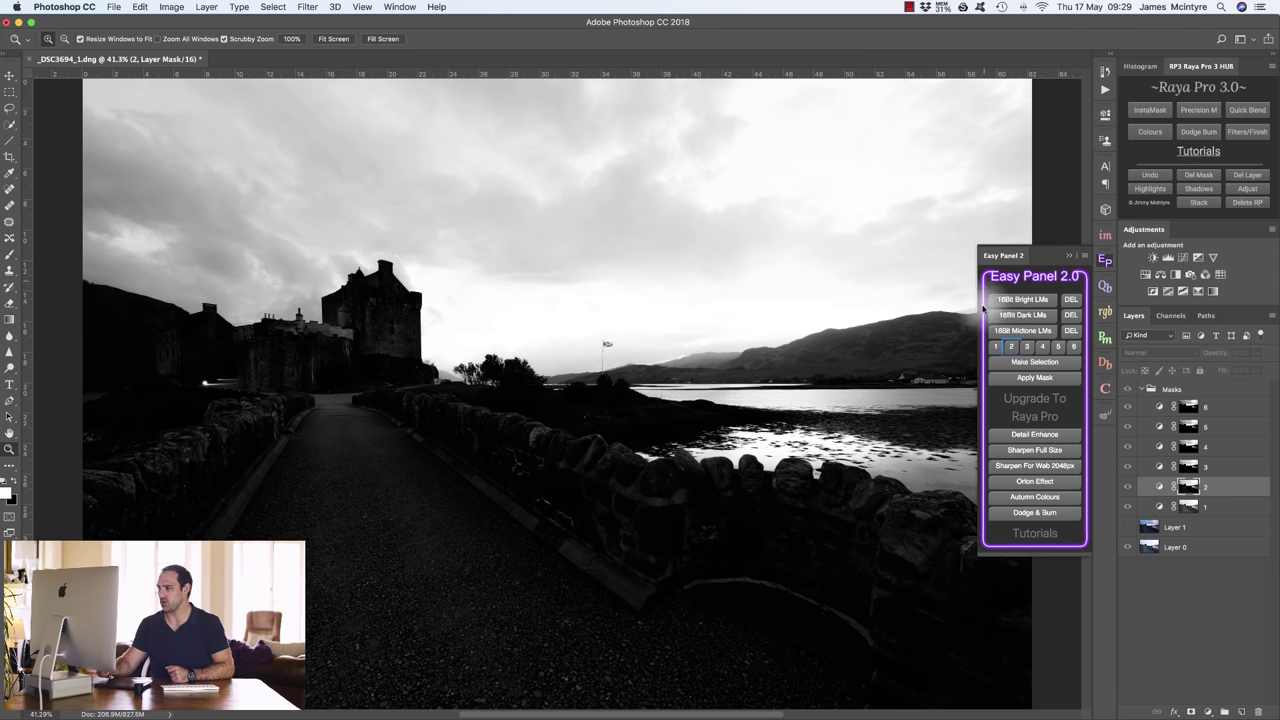
{"action": "left_click", "coordinate": [1027, 347]}
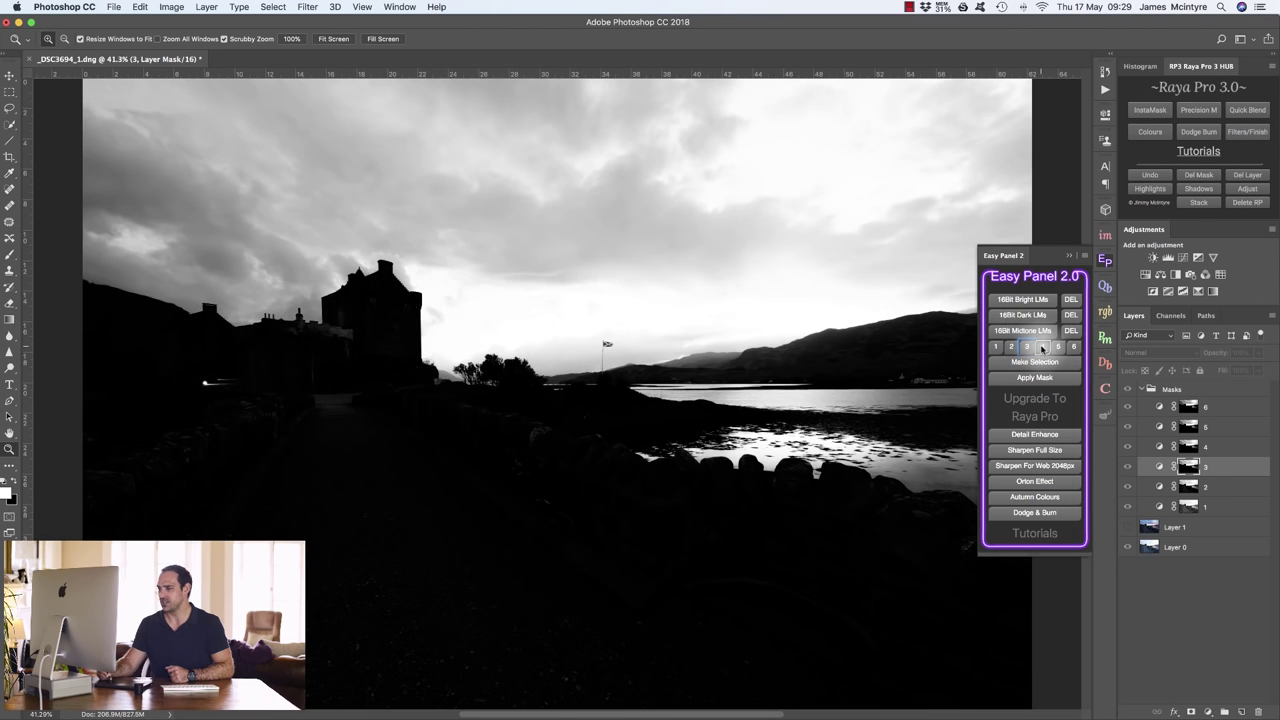
{"action": "left_click", "coordinate": [1043, 347]}
{"action": "left_click", "coordinate": [1057, 347]}
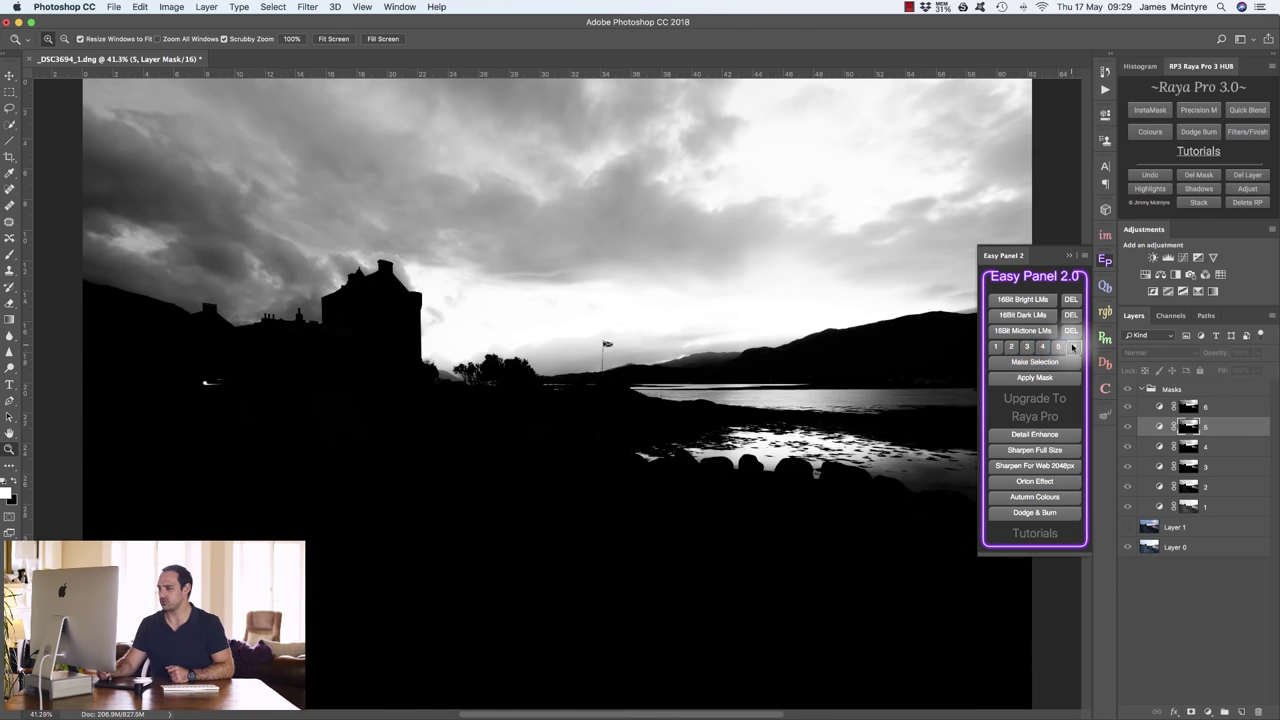
{"action": "left_click", "coordinate": [1073, 347]}
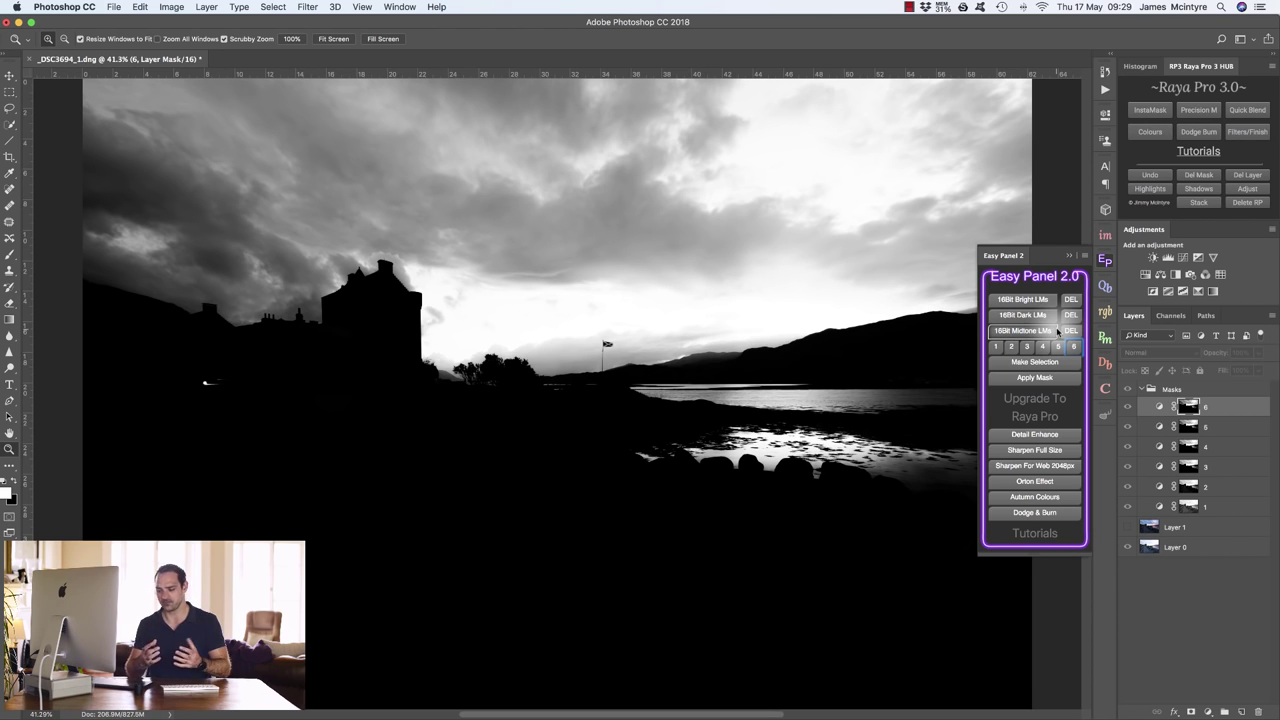
{"action": "left_click", "coordinate": [996, 347]}
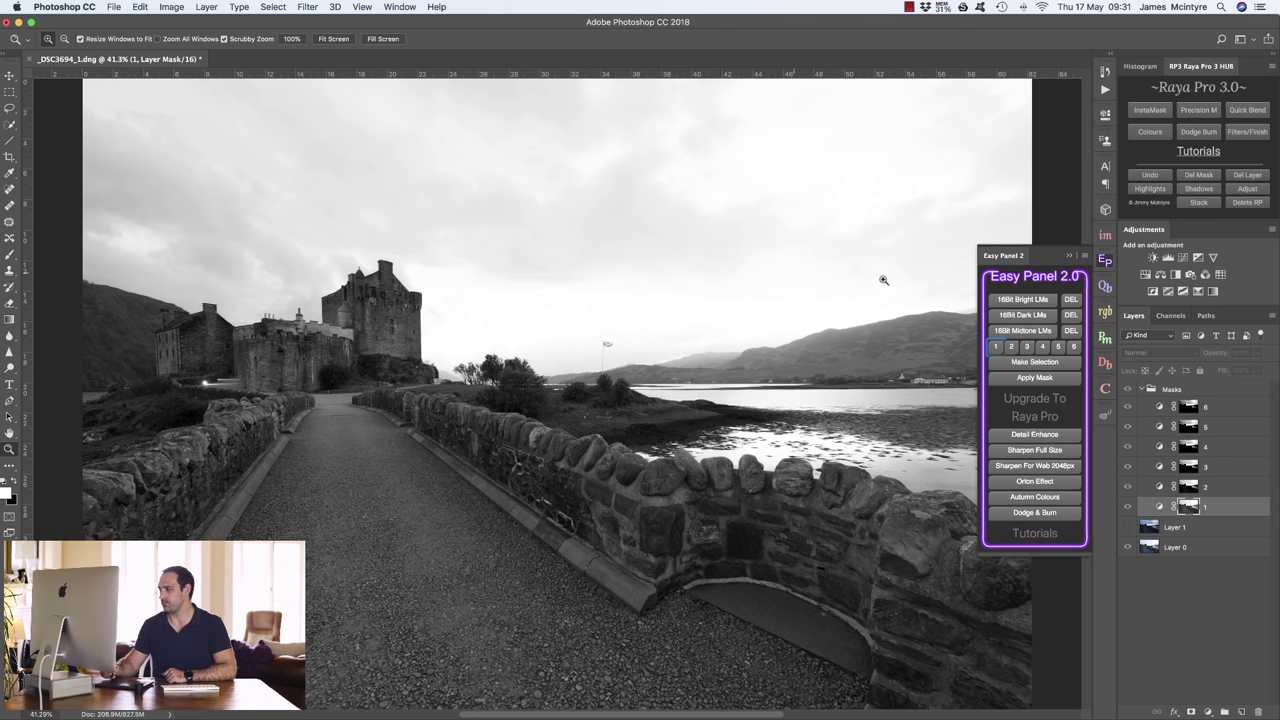
Show Layer 1, give it a black mask, and load bright luminosity mask 6 as a selection
{"action": "left_click", "coordinate": [1073, 347]}
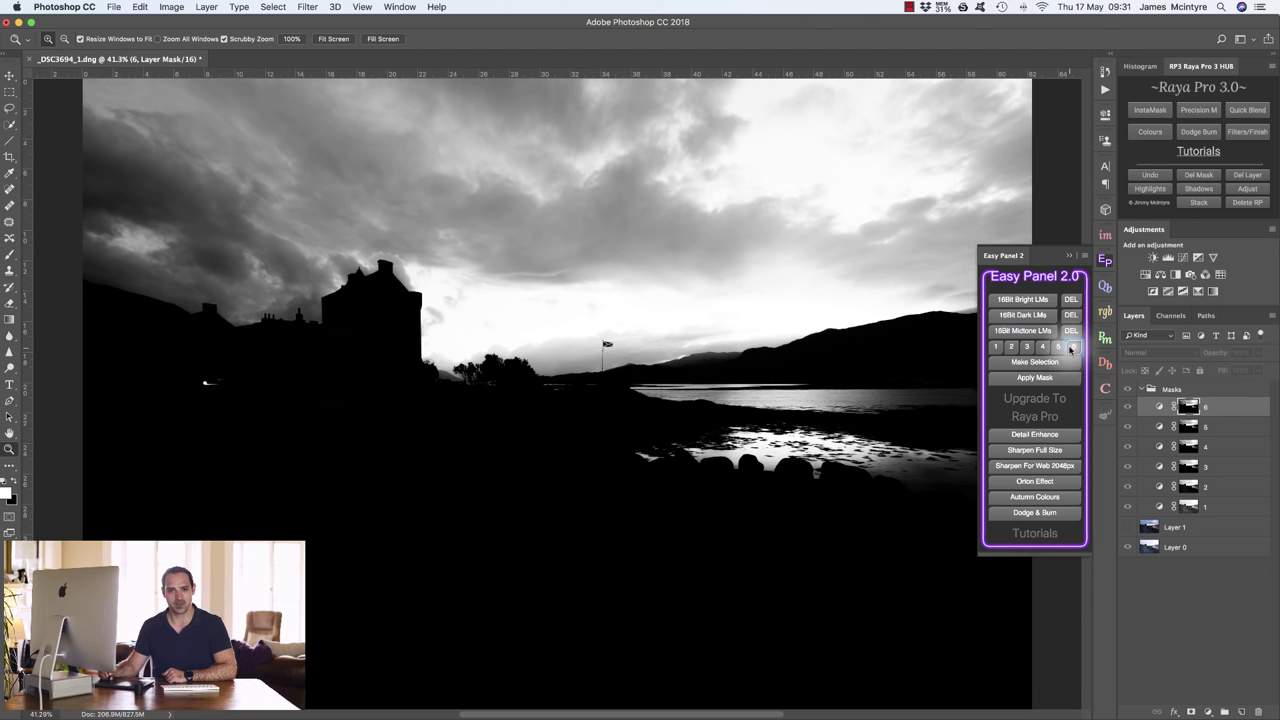
{"action": "left_click", "coordinate": [1195, 528]}
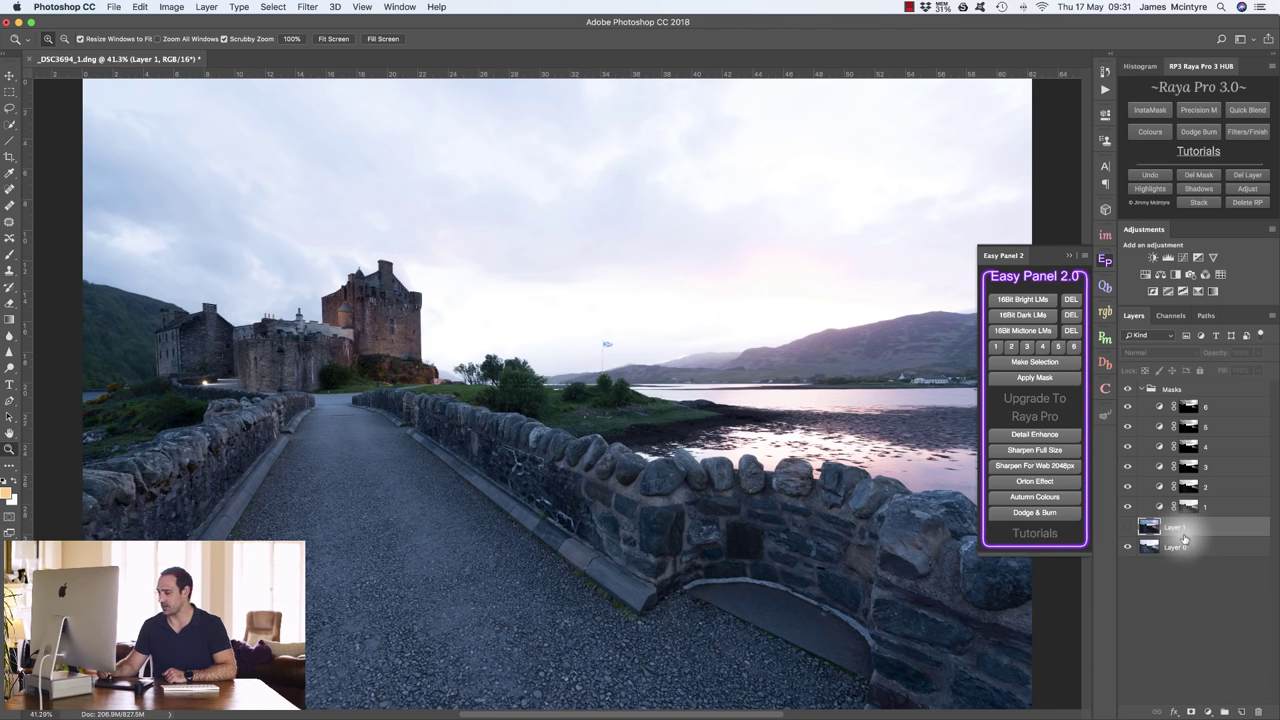
{"action": "left_click", "coordinate": [1190, 712], "text": "alt"}
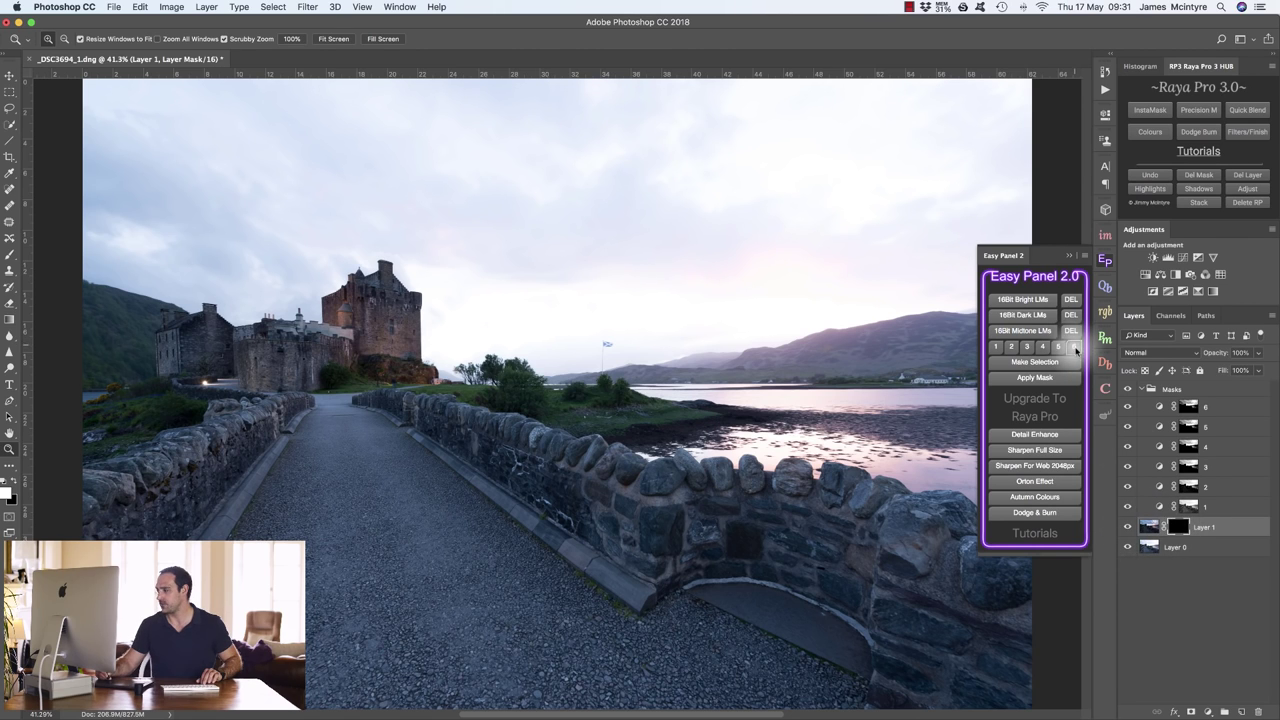
{"action": "left_click", "coordinate": [1074, 347]}
{"action": "left_click", "coordinate": [1046, 364]}
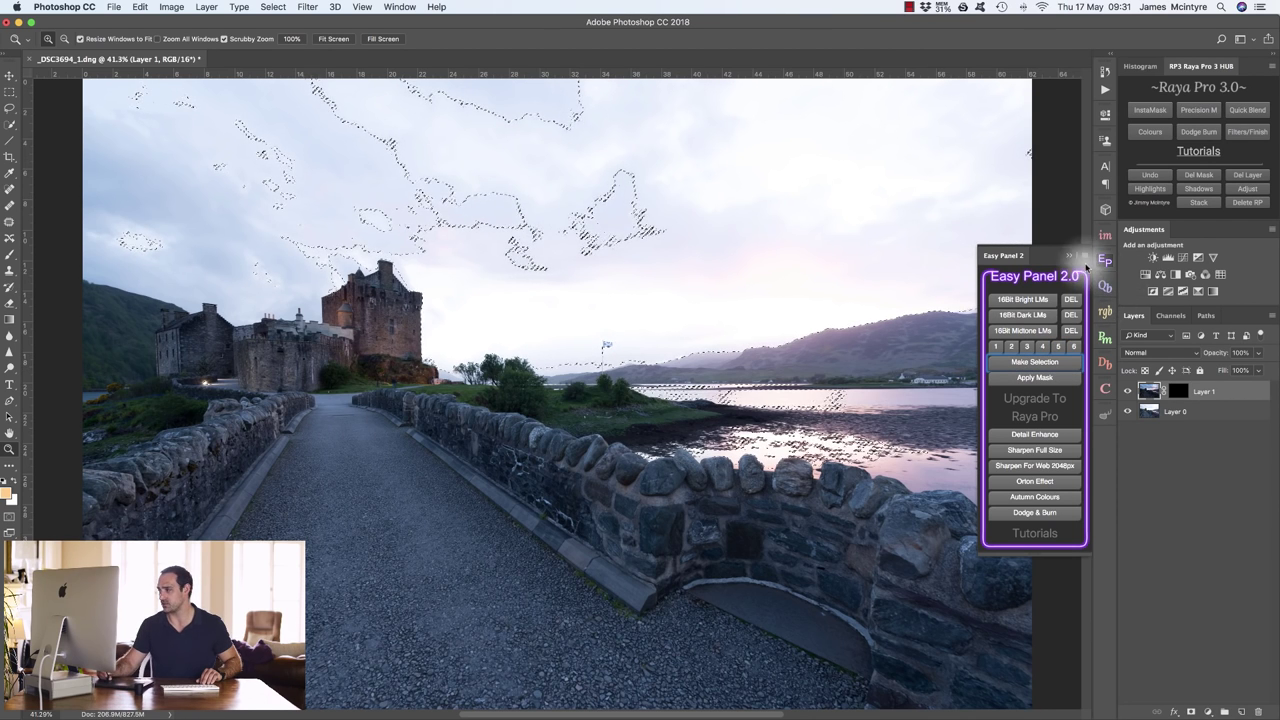
Hide the selection outline and paint white over the whole sky on Layer 1's mask with a brush size of 2133
{"action": "left_click", "coordinate": [1068, 255]}
{"action": "left_click", "coordinate": [1190, 403]}
{"action": "left_click", "coordinate": [1178, 392]}
{"action": "left_click", "coordinate": [8, 256]}
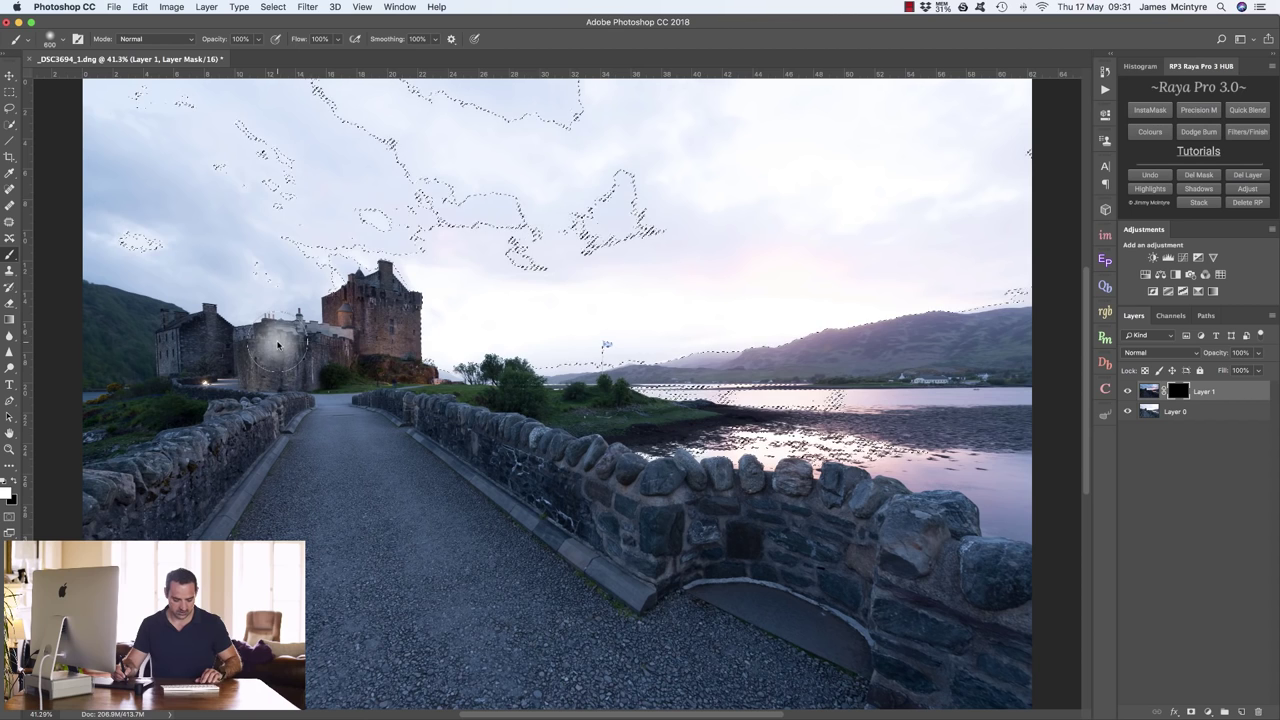
{"action": "key", "text": "super+d"}
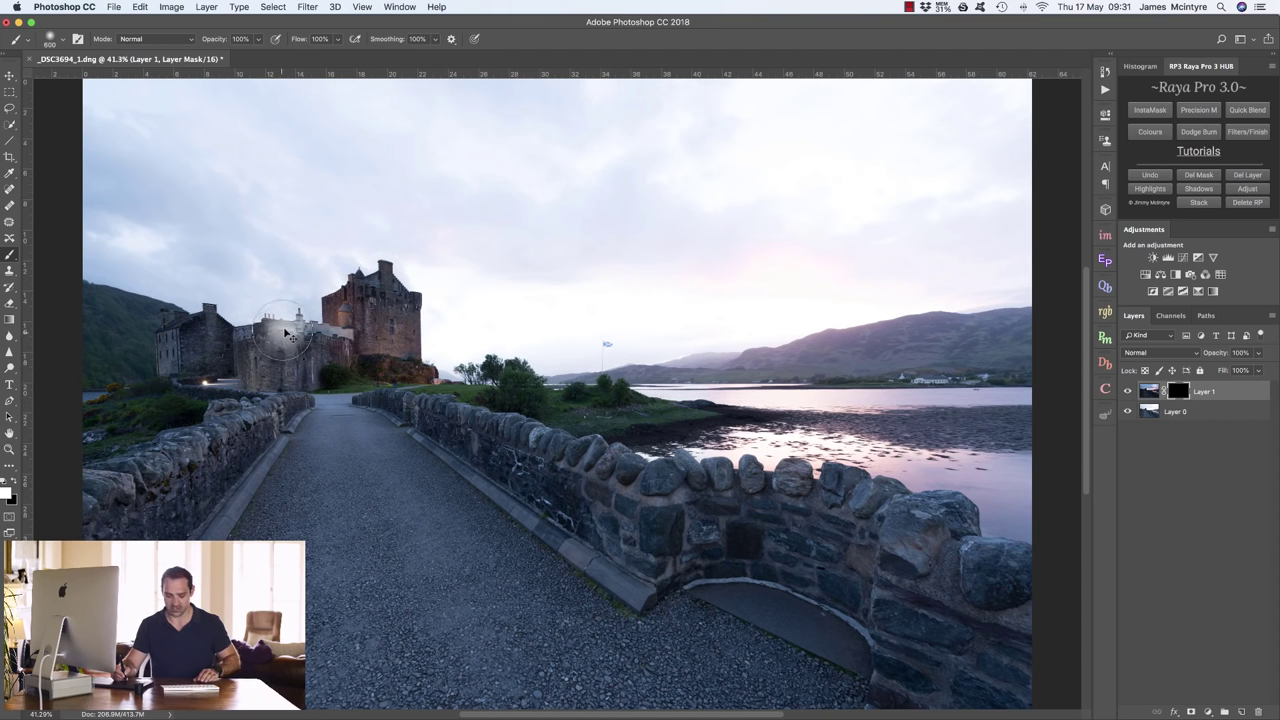
{"action": "left_click_drag", "start_coordinate": [285, 314], "coordinate": [360, 312]}
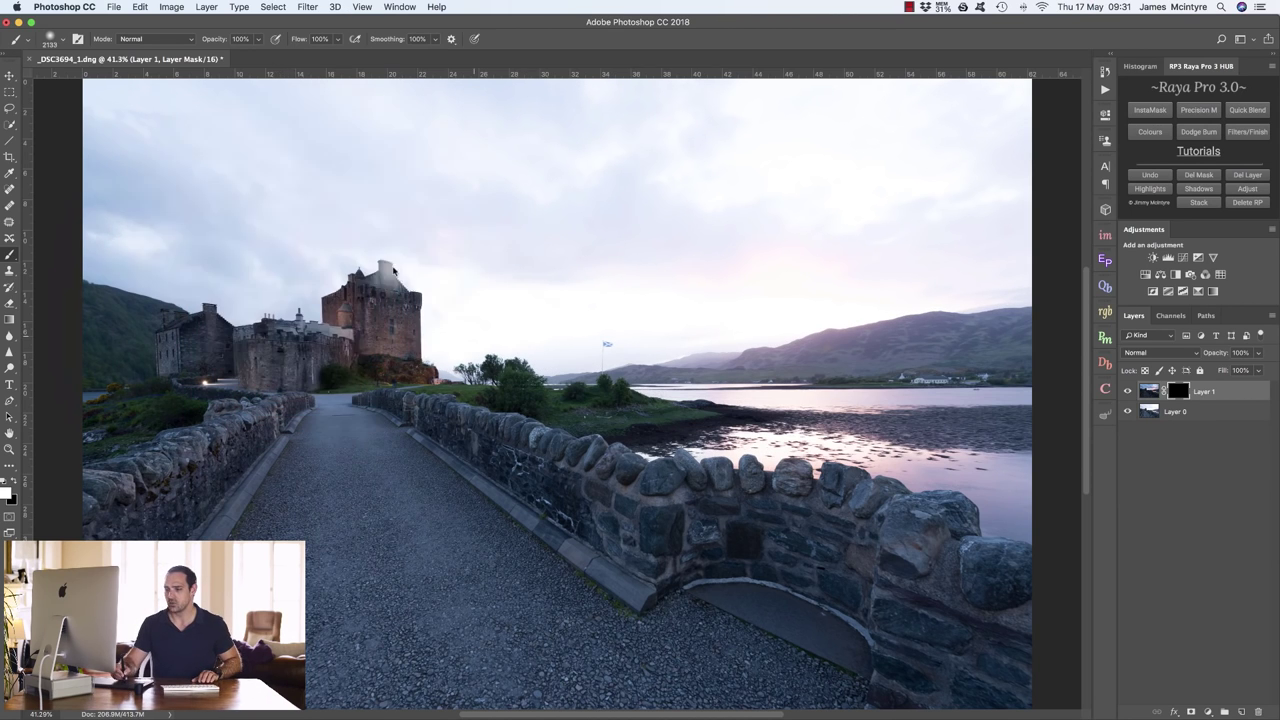
{"action": "mouse_move", "coordinate": [782, 145]}
{"action": "left_mouse_down"}
{"action": "mouse_move", "coordinate": [1030, 161]}
{"action": "mouse_move", "coordinate": [954, 255]}
{"action": "mouse_move", "coordinate": [632, 343]}
{"action": "mouse_move", "coordinate": [449, 322]}
{"action": "mouse_move", "coordinate": [331, 249]}
{"action": "mouse_move", "coordinate": [166, 242]}
{"action": "mouse_move", "coordinate": [45, 214]}
{"action": "left_mouse_up"}
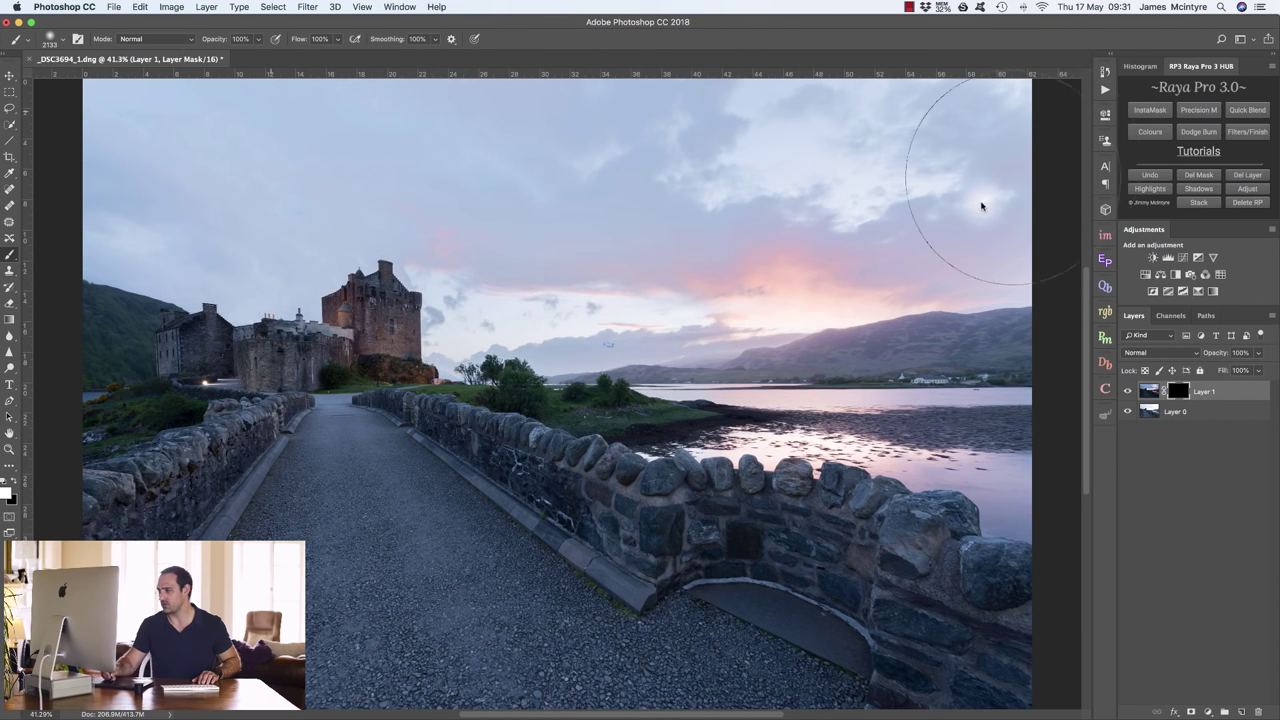
{"action": "mouse_move", "coordinate": [157, 246]}
{"action": "left_mouse_down"}
{"action": "mouse_move", "coordinate": [681, 320]}
{"action": "mouse_move", "coordinate": [851, 295]}
{"action": "mouse_move", "coordinate": [1078, 217]}
{"action": "mouse_move", "coordinate": [850, 135]}
{"action": "mouse_move", "coordinate": [414, 99]}
{"action": "mouse_move", "coordinate": [72, 110]}
{"action": "mouse_move", "coordinate": [10, 126]}
{"action": "mouse_move", "coordinate": [150, 250]}
{"action": "left_mouse_up"}
{"action": "mouse_move", "coordinate": [1016, 226]}
{"action": "left_mouse_down"}
{"action": "mouse_move", "coordinate": [943, 249]}
{"action": "mouse_move", "coordinate": [943, 237]}
{"action": "mouse_move", "coordinate": [1037, 322]}
{"action": "left_mouse_up"}
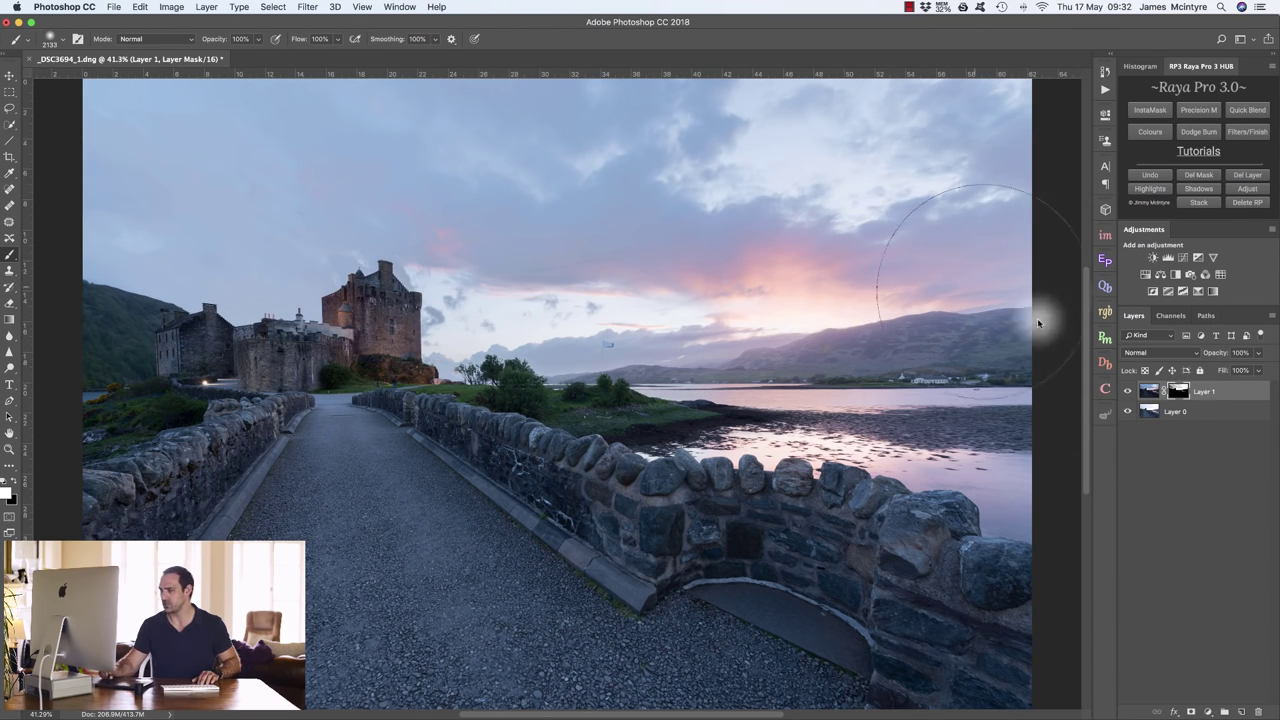
View Layer 1's painted mask on its own, comparing it with the blended image to check the grey areas in the sky
{"action": "left_click", "coordinate": [1177, 394], "text": "alt"}
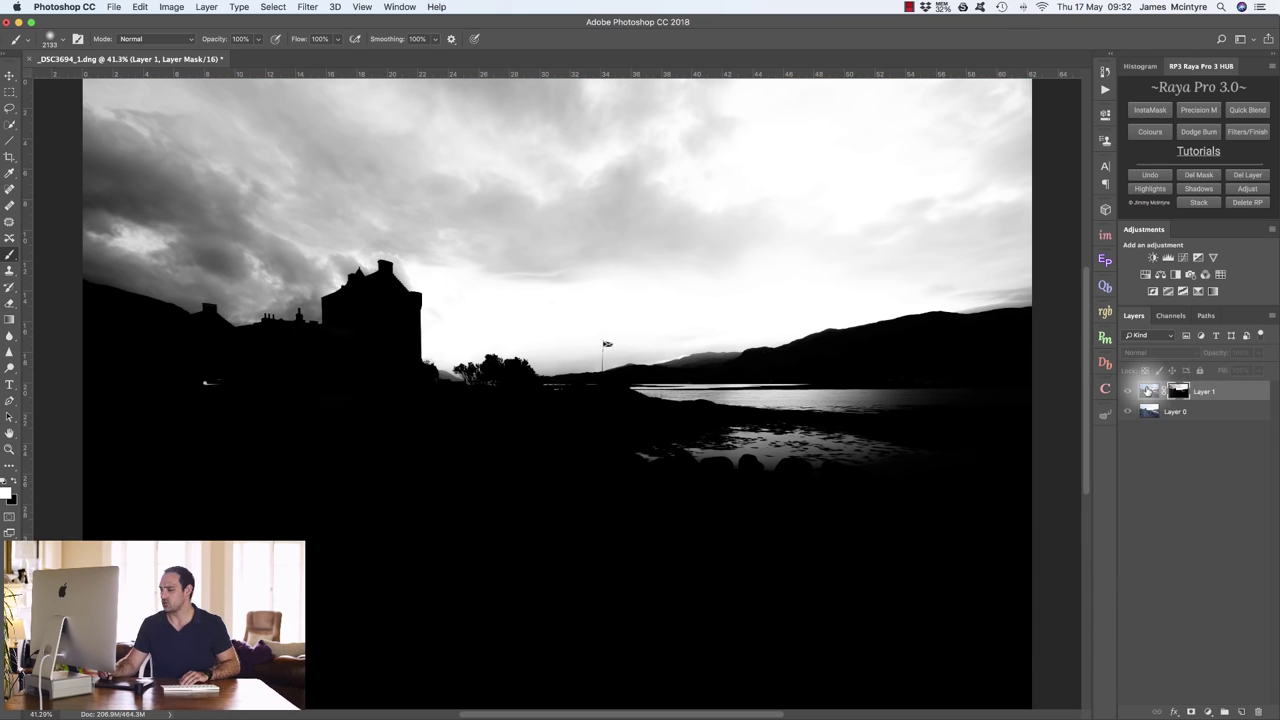
{"action": "left_click", "coordinate": [1150, 392]}
{"action": "left_click", "coordinate": [1178, 391]}
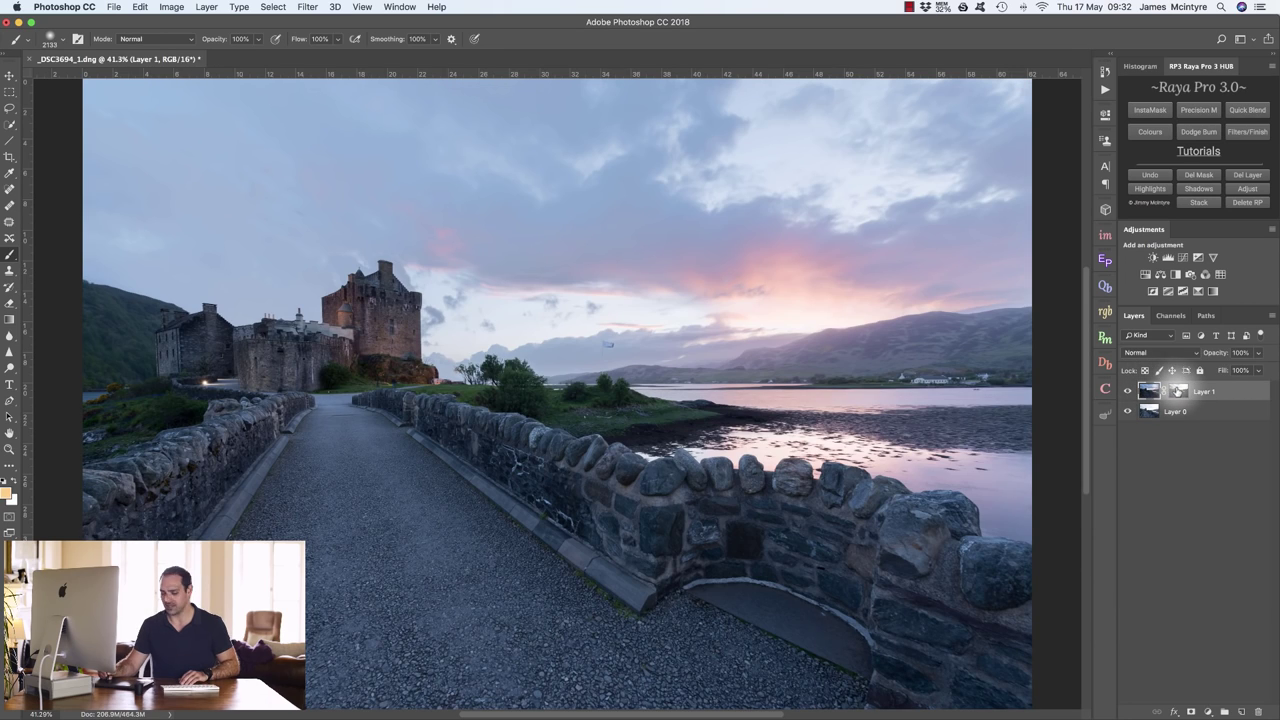
{"action": "left_click", "coordinate": [1178, 391], "text": "alt"}
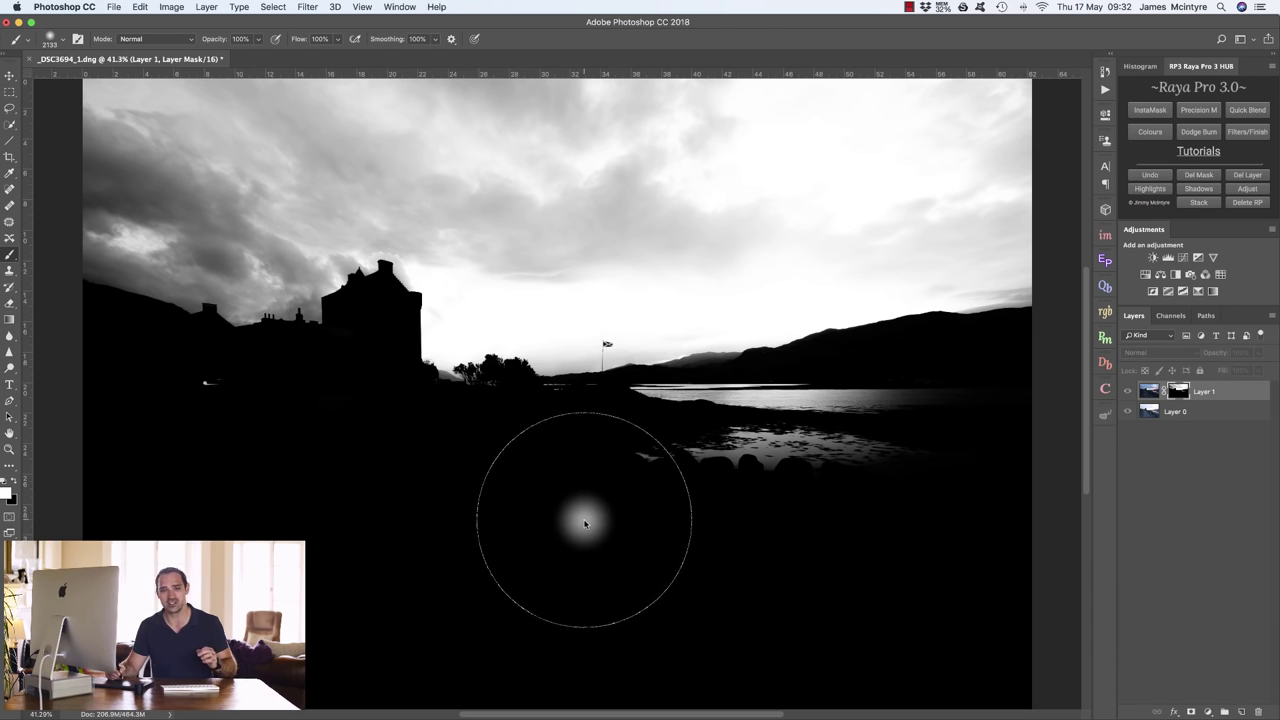
Delete Layer 1's painted mask and give the layer a new black mask
{"action": "left_click", "coordinate": [1259, 175]}
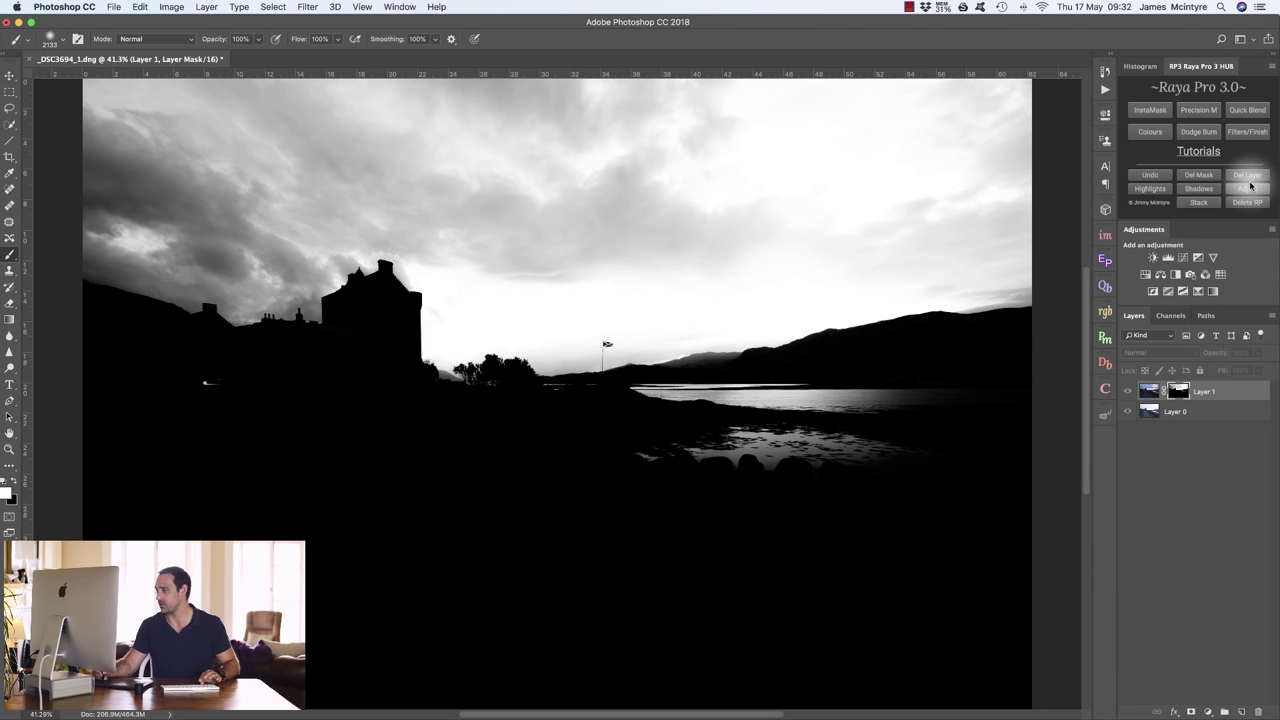
{"action": "left_click", "coordinate": [1199, 175]}
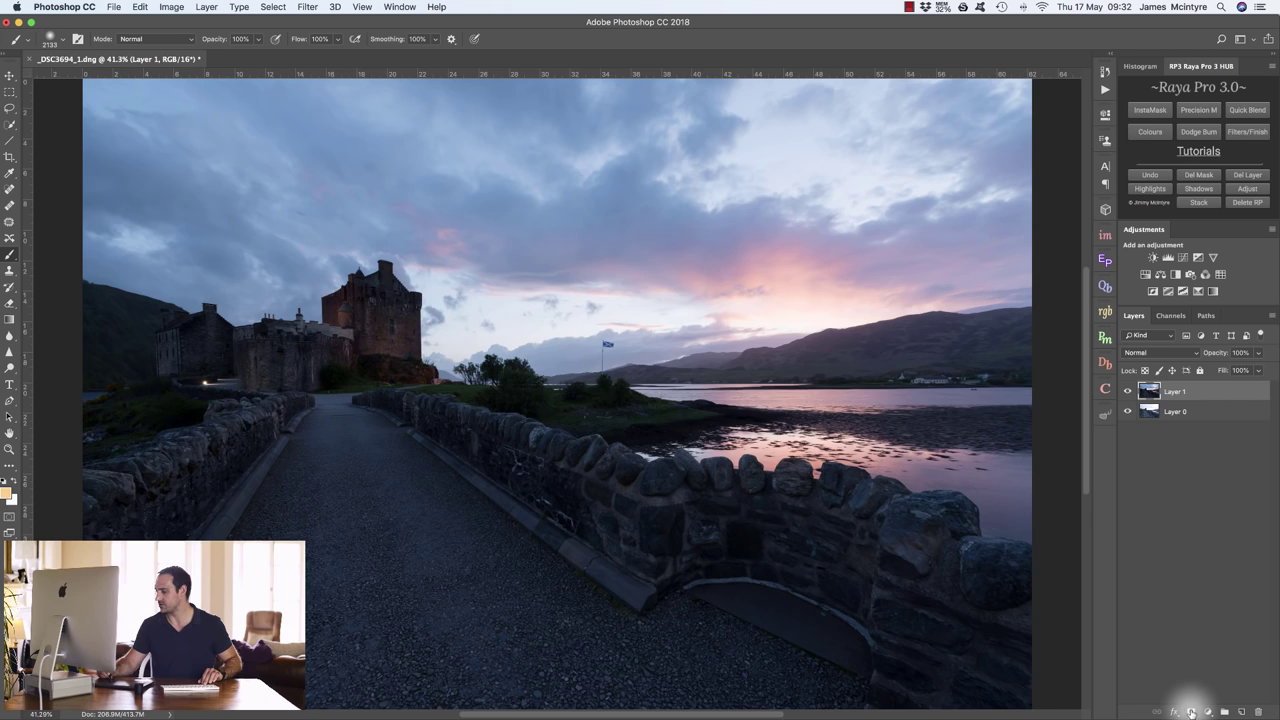
{"action": "left_click", "coordinate": [1190, 712], "text": "alt"}
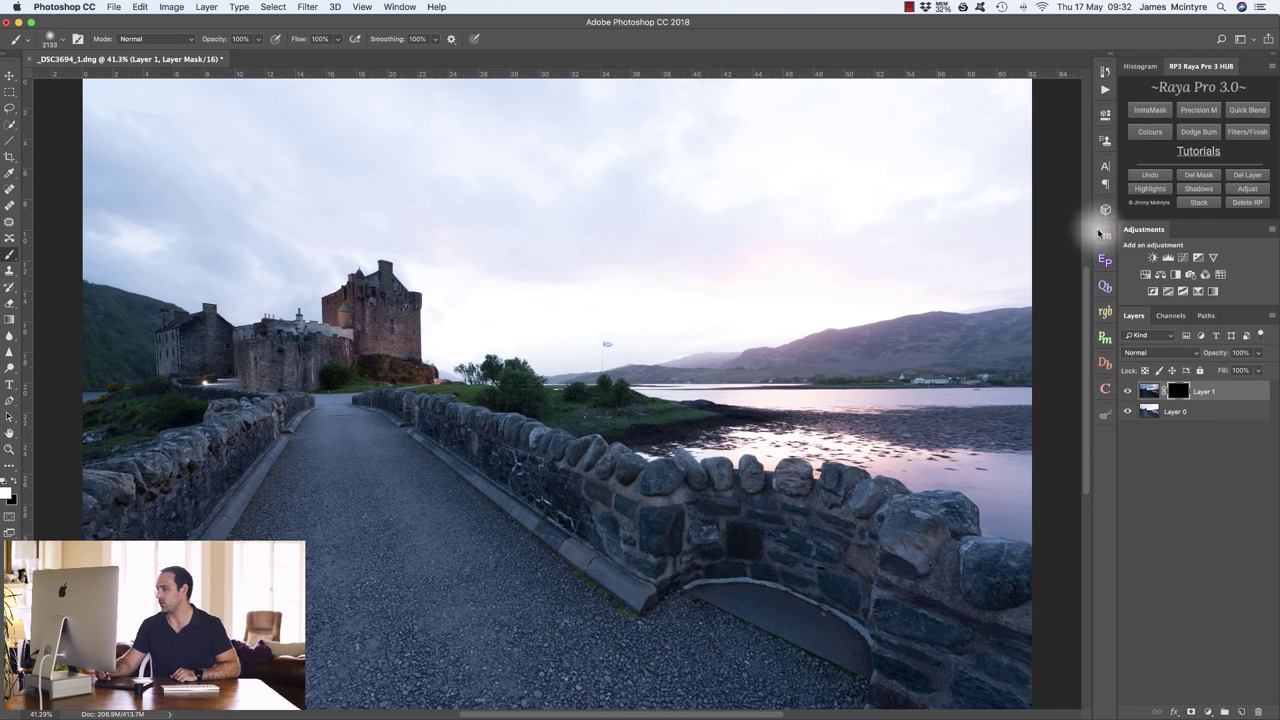
Regenerate the 16-bit bright luminosity masks, compare masks 1 and 2, and load mask 1 as a selection
{"action": "left_click", "coordinate": [1105, 259]}
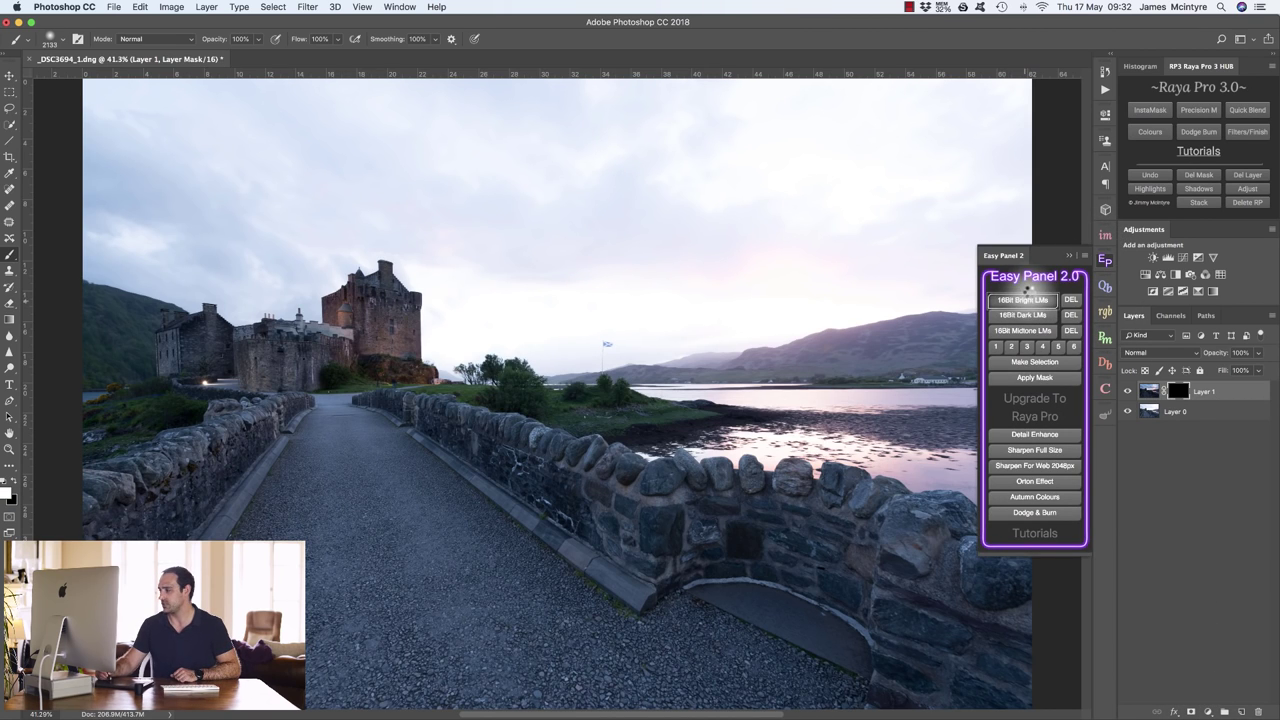
{"action": "left_click", "coordinate": [1023, 298]}
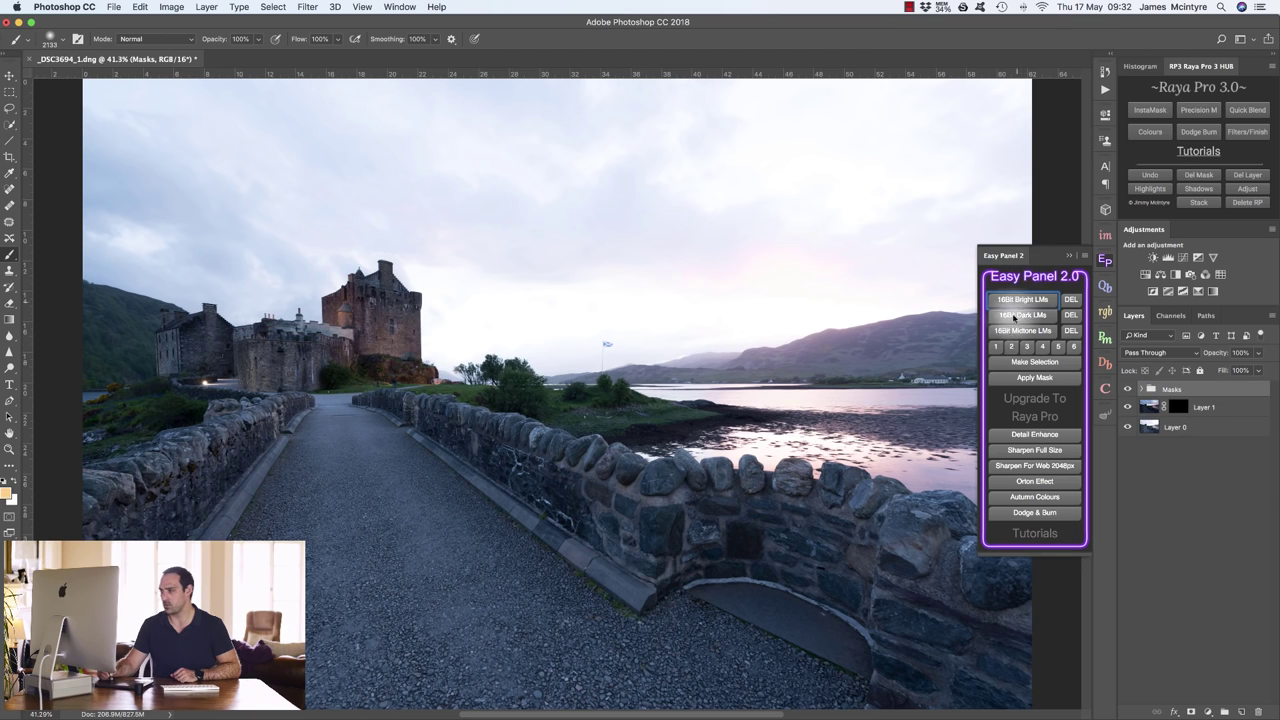
{"action": "left_click", "coordinate": [995, 347]}
{"action": "left_click", "coordinate": [1011, 347]}
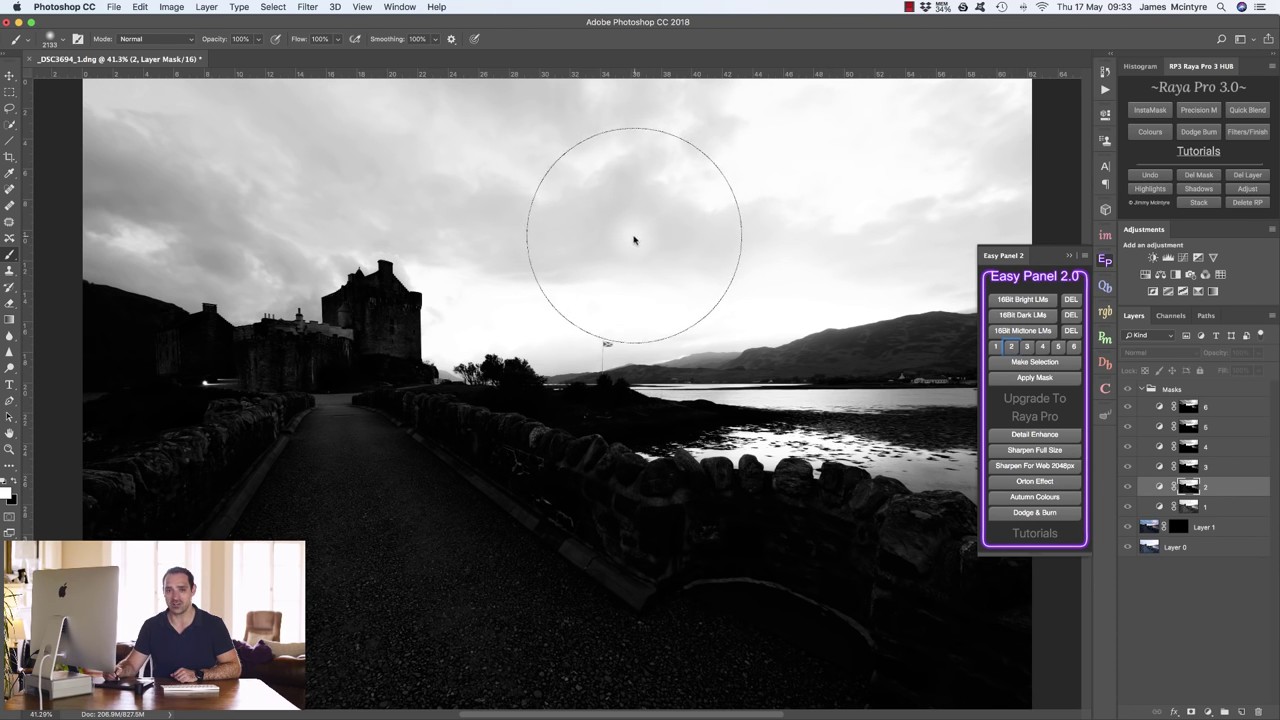
{"action": "left_click", "coordinate": [418, 385]}
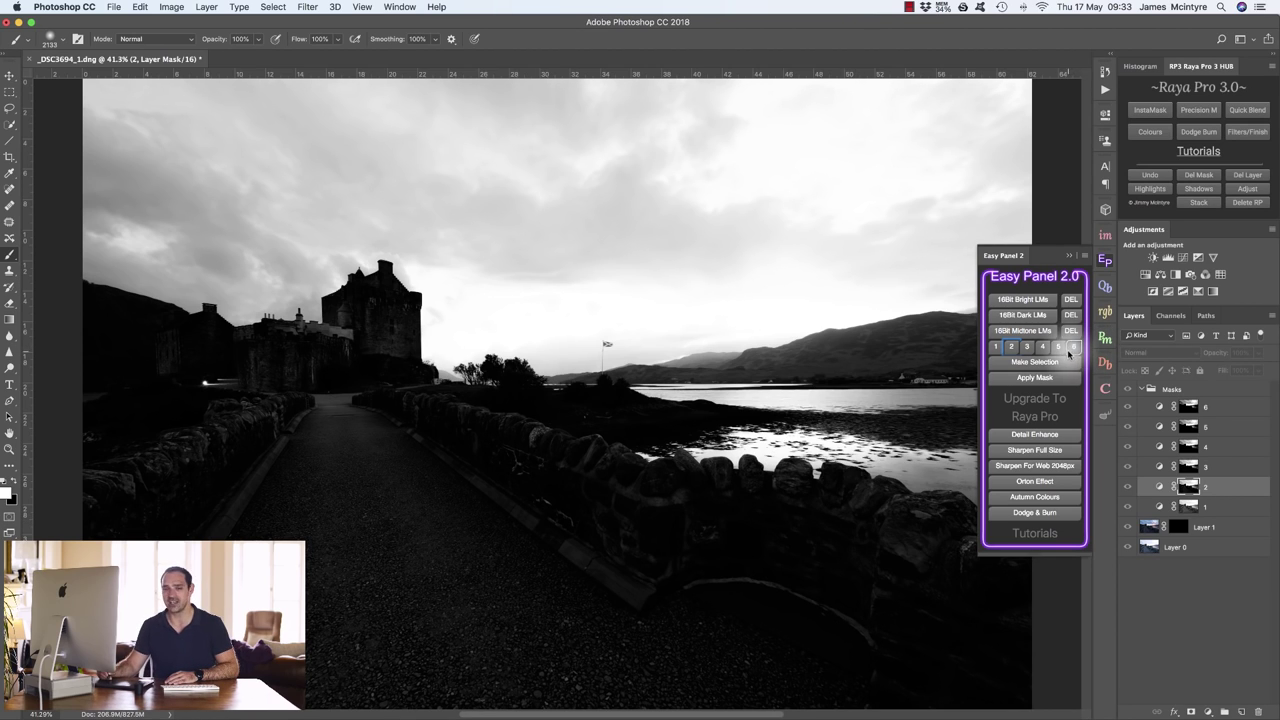
{"action": "left_click", "coordinate": [997, 348]}
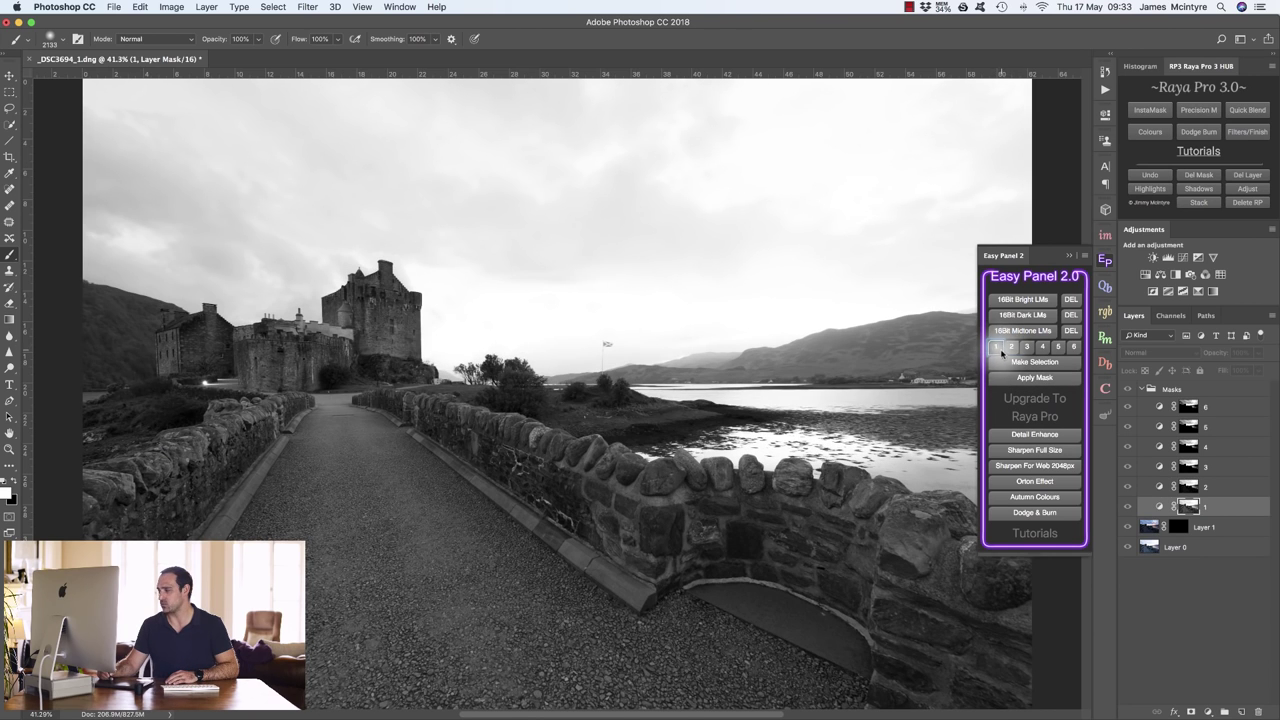
{"action": "left_click", "coordinate": [1034, 366]}
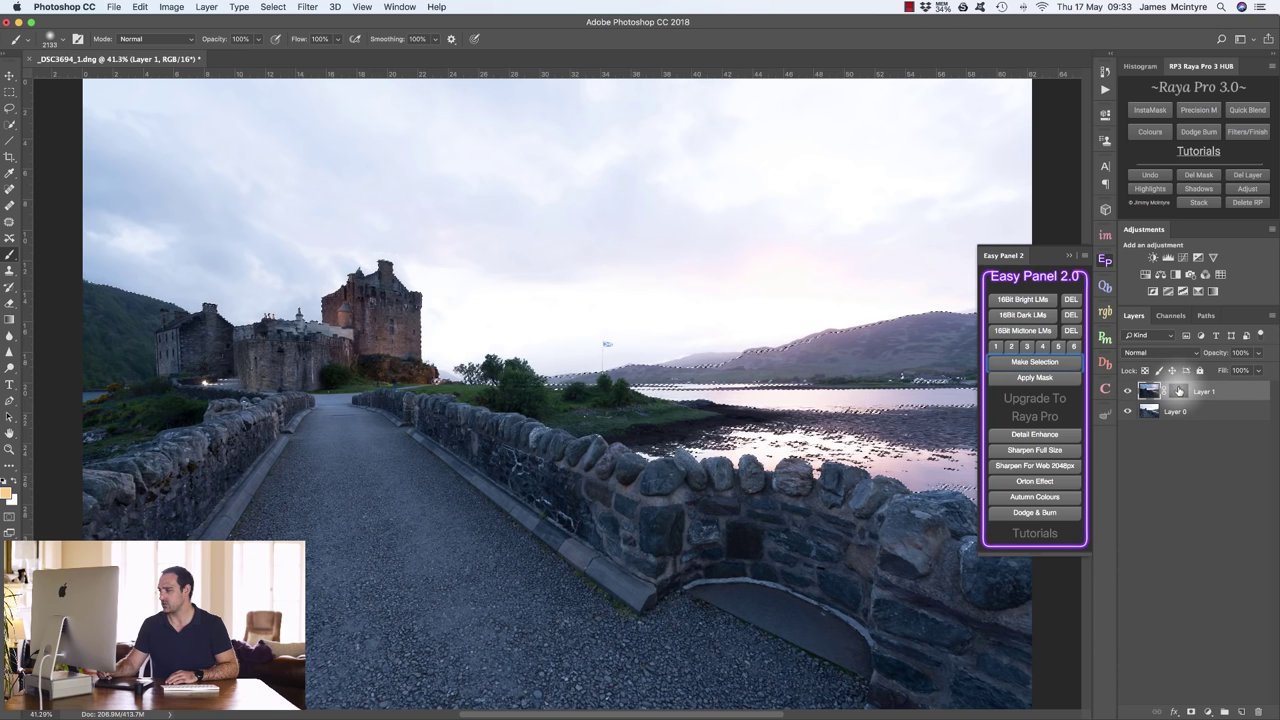
Paint white across the sky and foreground on Layer 1's mask through the mask 1 selection
{"action": "left_click", "coordinate": [1177, 391]}
{"action": "key", "text": "alt+BackSpace"}
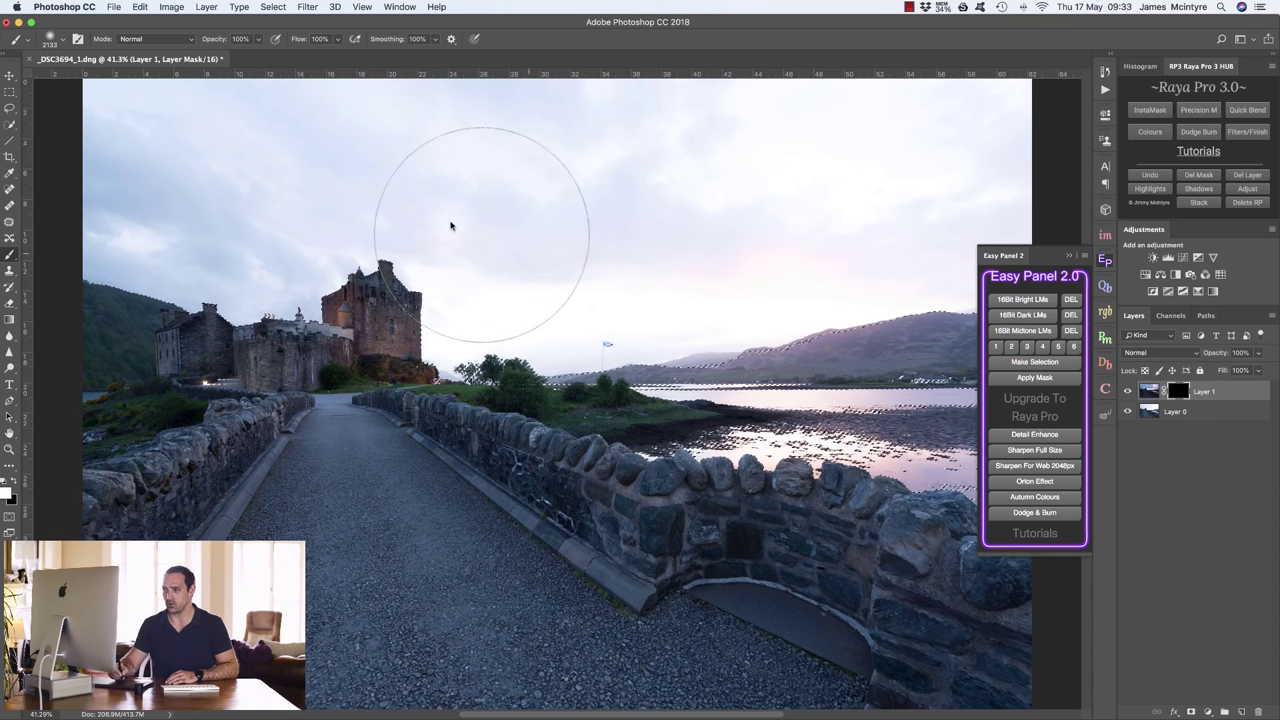
{"action": "mouse_move", "coordinate": [155, 142]}
{"action": "left_mouse_down"}
{"action": "mouse_move", "coordinate": [694, 153]}
{"action": "mouse_move", "coordinate": [987, 133]}
{"action": "mouse_move", "coordinate": [1036, 164]}
{"action": "mouse_move", "coordinate": [848, 250]}
{"action": "mouse_move", "coordinate": [511, 291]}
{"action": "mouse_move", "coordinate": [871, 265]}
{"action": "mouse_move", "coordinate": [535, 292]}
{"action": "mouse_move", "coordinate": [264, 290]}
{"action": "mouse_move", "coordinate": [57, 182]}
{"action": "mouse_move", "coordinate": [54, 154]}
{"action": "mouse_move", "coordinate": [779, 152]}
{"action": "left_mouse_up"}
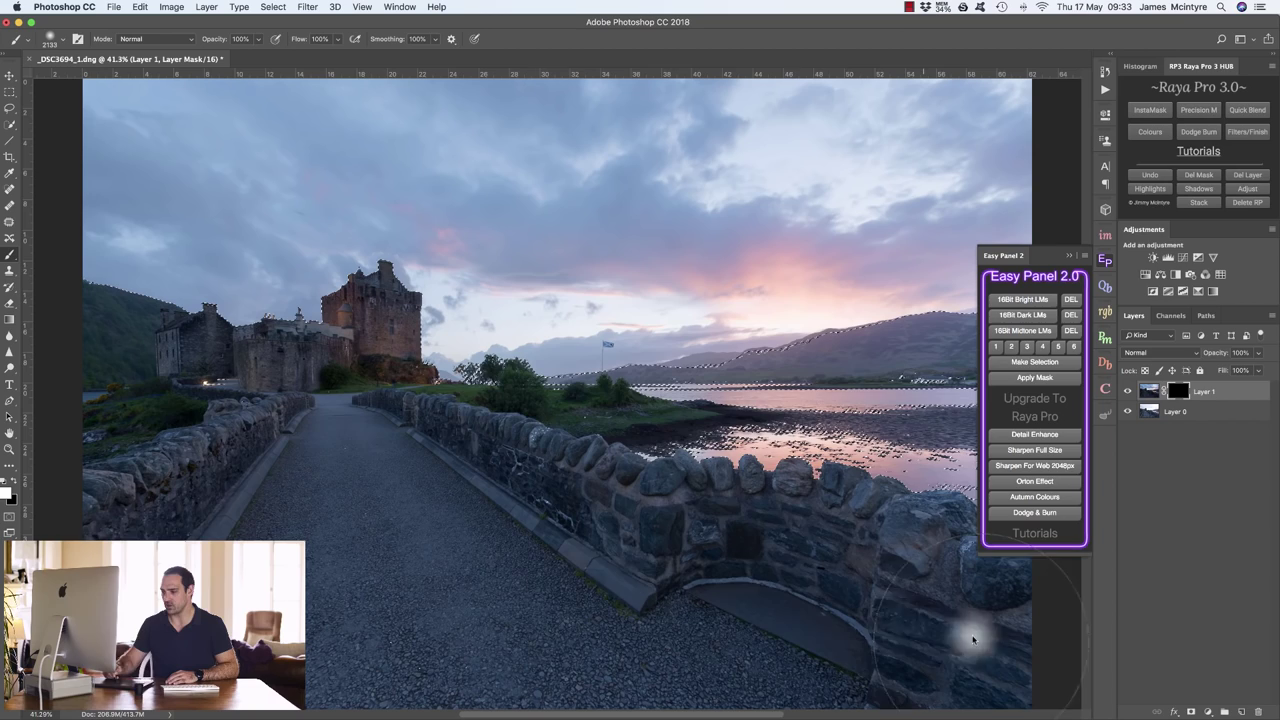
Toggle Layer 1's visibility to compare the castle and foreground with and without the mask 1 blend
{"action": "left_click", "coordinate": [1130, 390]}
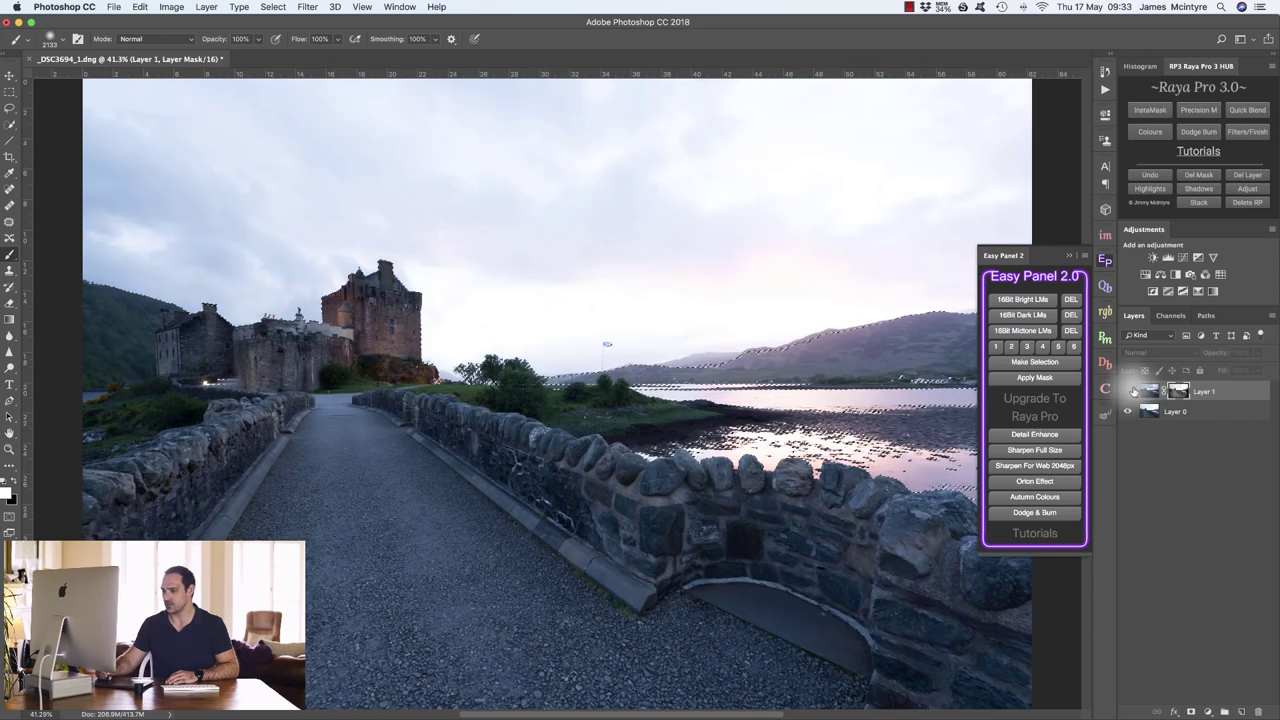
{"action": "left_click", "coordinate": [1130, 390]}
{"action": "left_click", "coordinate": [1130, 390]}
{"action": "left_click", "coordinate": [1130, 390]}
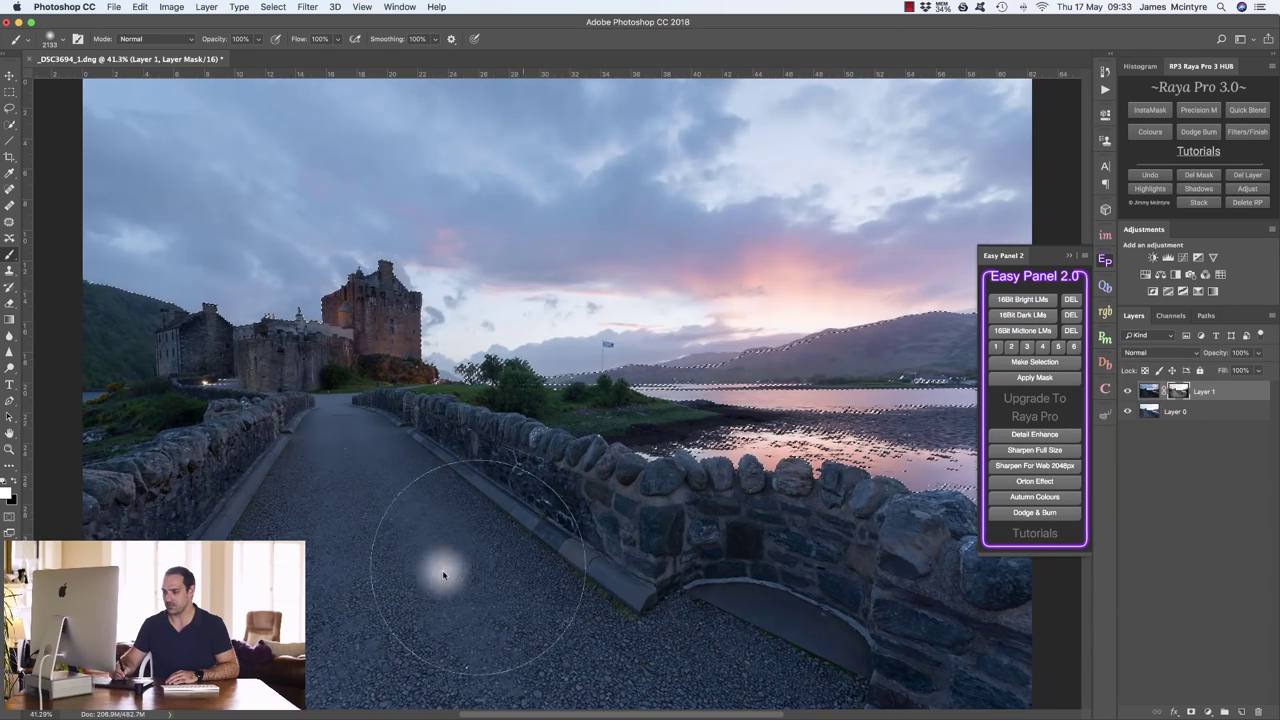
{"action": "left_click", "coordinate": [1127, 391]}
{"action": "left_click", "coordinate": [1127, 391]}
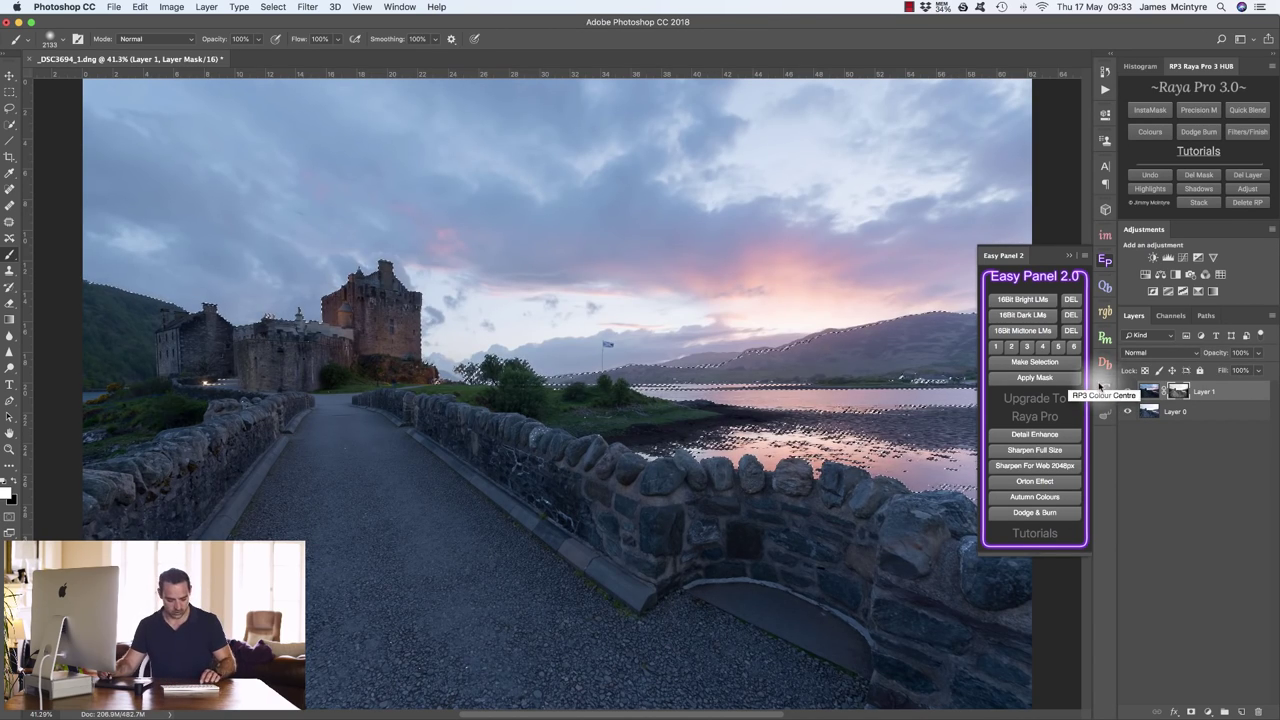
Deselect, delete Layer 1's mask, and add a fresh mask inverted to black
{"action": "key", "text": "super+d"}
{"action": "left_click_drag", "start_coordinate": [1177, 390], "coordinate": [1258, 708]}
{"action": "left_click", "coordinate": [1199, 174]}
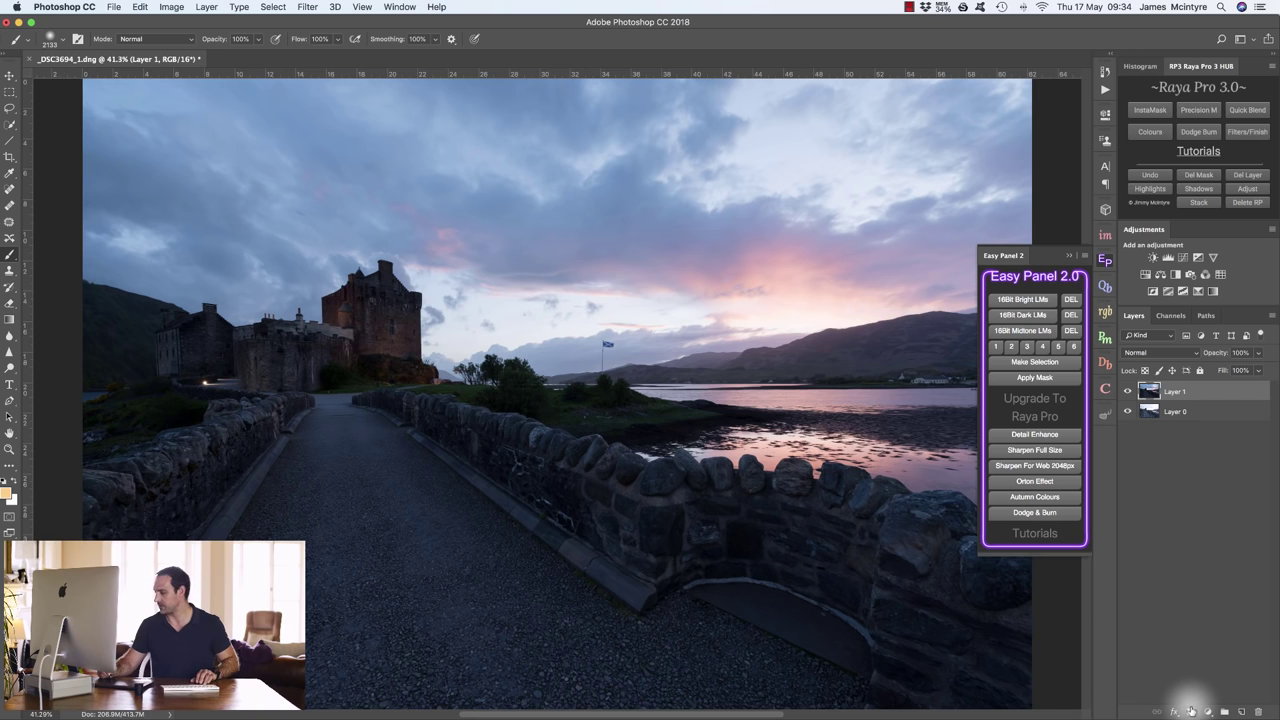
{"action": "left_click", "coordinate": [1190, 711]}
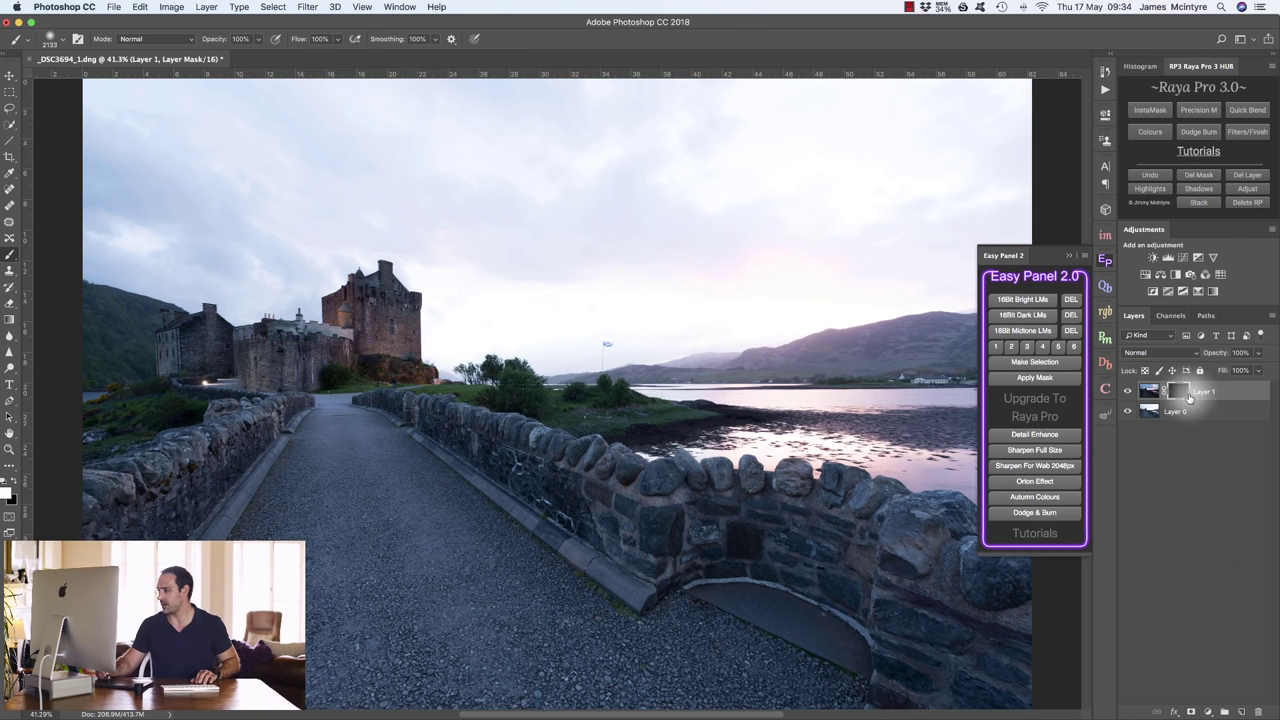
{"action": "key", "text": "super+i"}
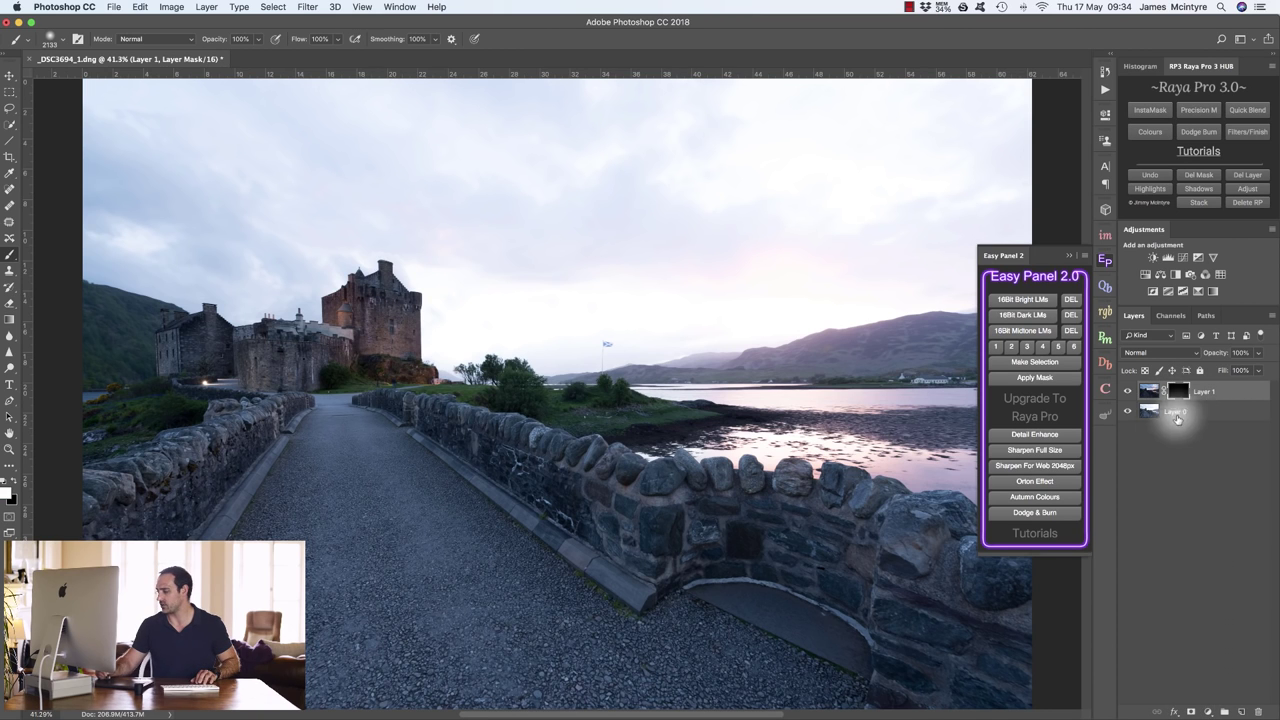
Generate the 16-bit bright luminosity masks again and load mask 2 as a selection
{"action": "left_click", "coordinate": [1020, 299]}
{"action": "left_click", "coordinate": [1012, 348]}
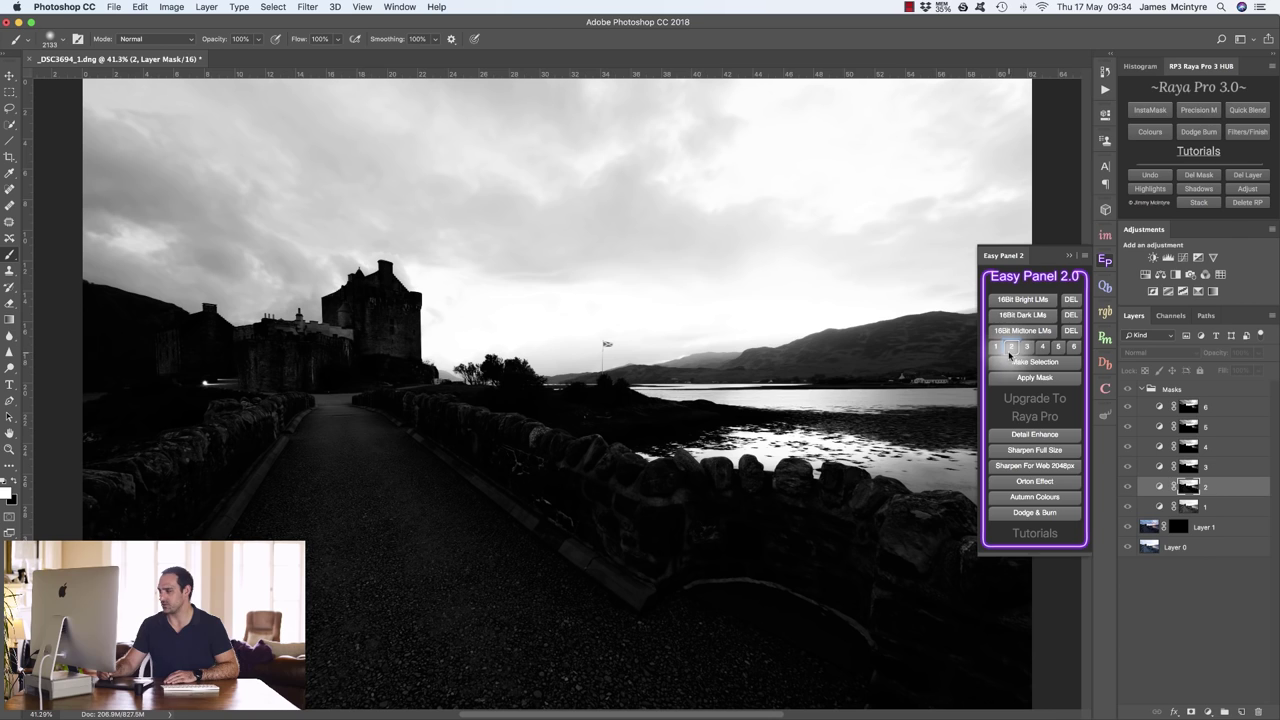
{"action": "left_click", "coordinate": [1015, 361]}
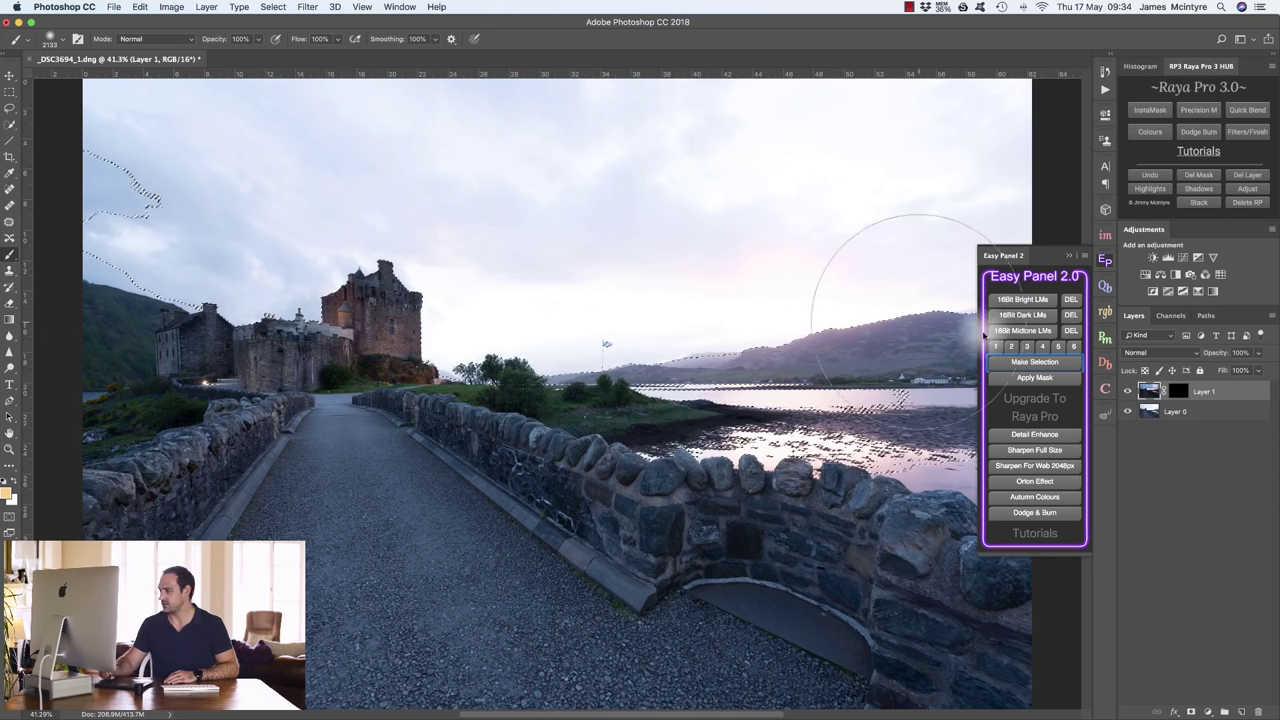
Hide the selection outline and paint white over the sky on Layer 1's mask through the mask 2 selection
{"action": "left_click", "coordinate": [1178, 391]}
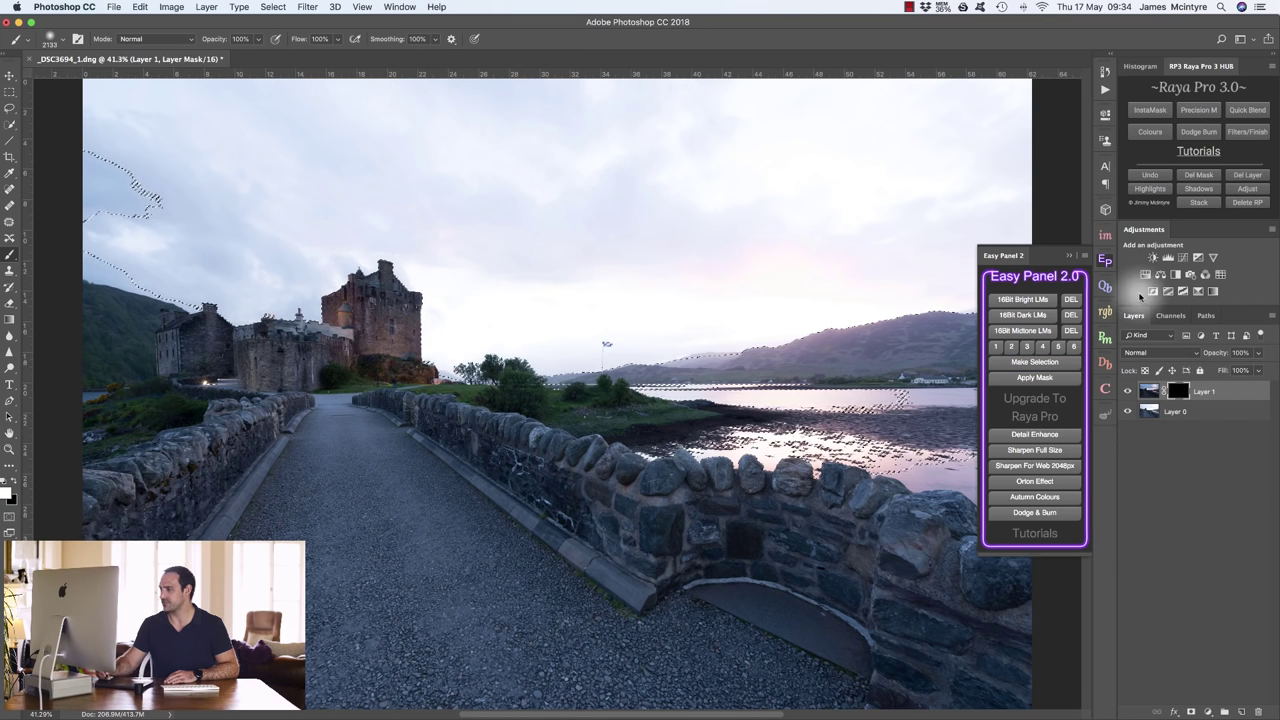
{"action": "left_click", "coordinate": [1068, 255]}
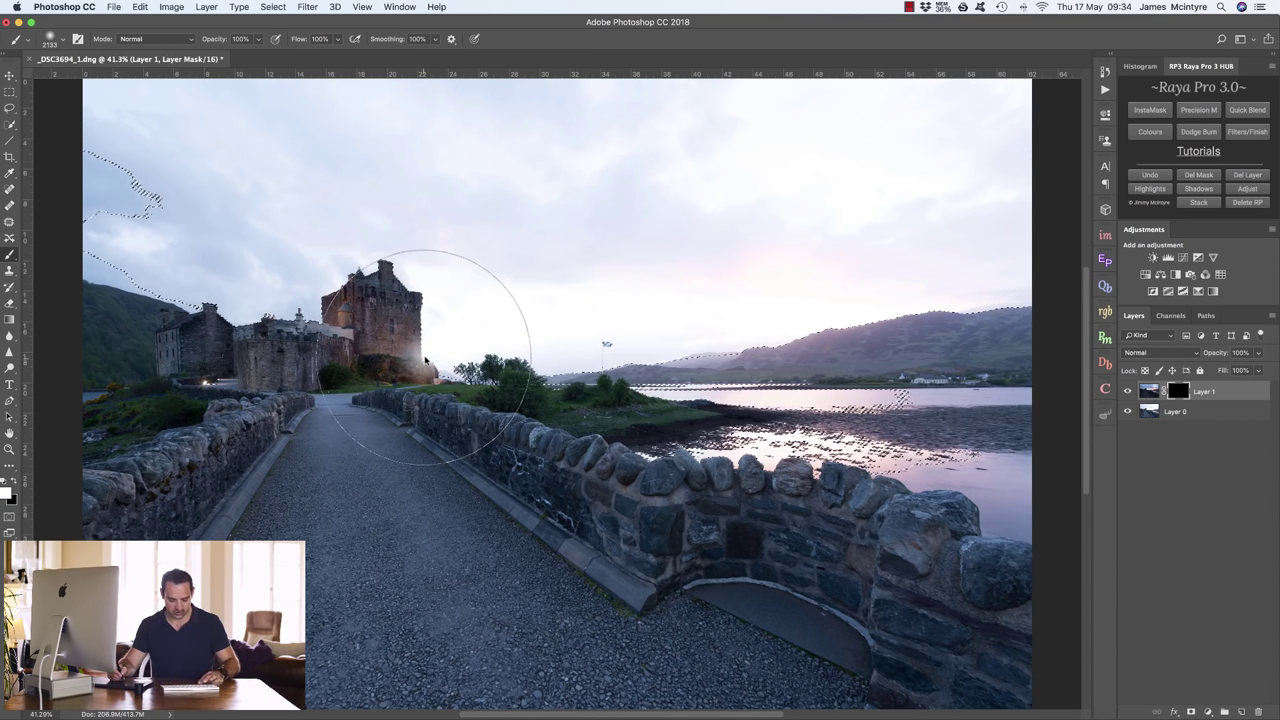
{"action": "key", "text": "super+h"}
{"action": "mouse_move", "coordinate": [212, 280]}
{"action": "left_mouse_down"}
{"action": "mouse_move", "coordinate": [161, 175]}
{"action": "mouse_move", "coordinate": [151, 96]}
{"action": "mouse_move", "coordinate": [107, 90]}
{"action": "mouse_move", "coordinate": [774, 105]}
{"action": "mouse_move", "coordinate": [1082, 88]}
{"action": "mouse_move", "coordinate": [739, 185]}
{"action": "mouse_move", "coordinate": [4, 162]}
{"action": "mouse_move", "coordinate": [185, 225]}
{"action": "mouse_move", "coordinate": [497, 260]}
{"action": "mouse_move", "coordinate": [583, 300]}
{"action": "mouse_move", "coordinate": [444, 291]}
{"action": "mouse_move", "coordinate": [701, 271]}
{"action": "mouse_move", "coordinate": [1079, 204]}
{"action": "mouse_move", "coordinate": [849, 250]}
{"action": "mouse_move", "coordinate": [509, 276]}
{"action": "mouse_move", "coordinate": [561, 296]}
{"action": "mouse_move", "coordinate": [928, 255]}
{"action": "mouse_move", "coordinate": [1016, 227]}
{"action": "mouse_move", "coordinate": [466, 278]}
{"action": "mouse_move", "coordinate": [457, 311]}
{"action": "mouse_move", "coordinate": [464, 295]}
{"action": "mouse_move", "coordinate": [440, 301]}
{"action": "mouse_move", "coordinate": [525, 264]}
{"action": "mouse_move", "coordinate": [219, 215]}
{"action": "mouse_move", "coordinate": [96, 141]}
{"action": "mouse_move", "coordinate": [490, 144]}
{"action": "mouse_move", "coordinate": [136, 140]}
{"action": "mouse_move", "coordinate": [67, 155]}
{"action": "mouse_move", "coordinate": [235, 231]}
{"action": "mouse_move", "coordinate": [246, 250]}
{"action": "mouse_move", "coordinate": [231, 286]}
{"action": "mouse_move", "coordinate": [399, 259]}
{"action": "mouse_move", "coordinate": [461, 310]}
{"action": "mouse_move", "coordinate": [583, 317]}
{"action": "mouse_move", "coordinate": [741, 258]}
{"action": "mouse_move", "coordinate": [1054, 200]}
{"action": "mouse_move", "coordinate": [554, 100]}
{"action": "mouse_move", "coordinate": [25, 69]}
{"action": "mouse_move", "coordinate": [1032, 99]}
{"action": "mouse_move", "coordinate": [944, 198]}
{"action": "mouse_move", "coordinate": [745, 278]}
{"action": "mouse_move", "coordinate": [429, 266]}
{"action": "mouse_move", "coordinate": [206, 213]}
{"action": "mouse_move", "coordinate": [69, 202]}
{"action": "mouse_move", "coordinate": [299, 223]}
{"action": "mouse_move", "coordinate": [471, 219]}
{"action": "mouse_move", "coordinate": [261, 230]}
{"action": "mouse_move", "coordinate": [66, 159]}
{"action": "mouse_move", "coordinate": [174, 129]}
{"action": "mouse_move", "coordinate": [217, 231]}
{"action": "mouse_move", "coordinate": [354, 182]}
{"action": "mouse_move", "coordinate": [362, 255]}
{"action": "mouse_move", "coordinate": [843, 260]}
{"action": "mouse_move", "coordinate": [1006, 227]}
{"action": "mouse_move", "coordinate": [737, 109]}
{"action": "mouse_move", "coordinate": [57, 77]}
{"action": "mouse_move", "coordinate": [189, 142]}
{"action": "left_mouse_up"}
{"action": "mouse_move", "coordinate": [451, 238]}
{"action": "left_mouse_down"}
{"action": "mouse_move", "coordinate": [789, 304]}
{"action": "mouse_move", "coordinate": [1039, 264]}
{"action": "mouse_move", "coordinate": [1075, 172]}
{"action": "mouse_move", "coordinate": [384, 59]}
{"action": "mouse_move", "coordinate": [134, 105]}
{"action": "mouse_move", "coordinate": [186, 226]}
{"action": "mouse_move", "coordinate": [387, 211]}
{"action": "mouse_move", "coordinate": [441, 250]}
{"action": "mouse_move", "coordinate": [669, 181]}
{"action": "mouse_move", "coordinate": [853, 261]}
{"action": "mouse_move", "coordinate": [709, 397]}
{"action": "mouse_move", "coordinate": [705, 425]}
{"action": "mouse_move", "coordinate": [1002, 424]}
{"action": "mouse_move", "coordinate": [1071, 389]}
{"action": "mouse_move", "coordinate": [1045, 370]}
{"action": "mouse_move", "coordinate": [535, 292]}
{"action": "mouse_move", "coordinate": [264, 127]}
{"action": "mouse_move", "coordinate": [64, 180]}
{"action": "left_mouse_up"}
Toggle Layer 1's visibility repeatedly to examine the mask 2 blend in the sky, around the castle and along the hills
{"action": "left_click", "coordinate": [1128, 391]}
{"action": "left_click", "coordinate": [1128, 391]}
{"action": "left_click", "coordinate": [1128, 391]}
{"action": "left_click", "coordinate": [1128, 391]}
{"action": "left_click", "coordinate": [1129, 391]}
{"action": "left_click", "coordinate": [1130, 391]}
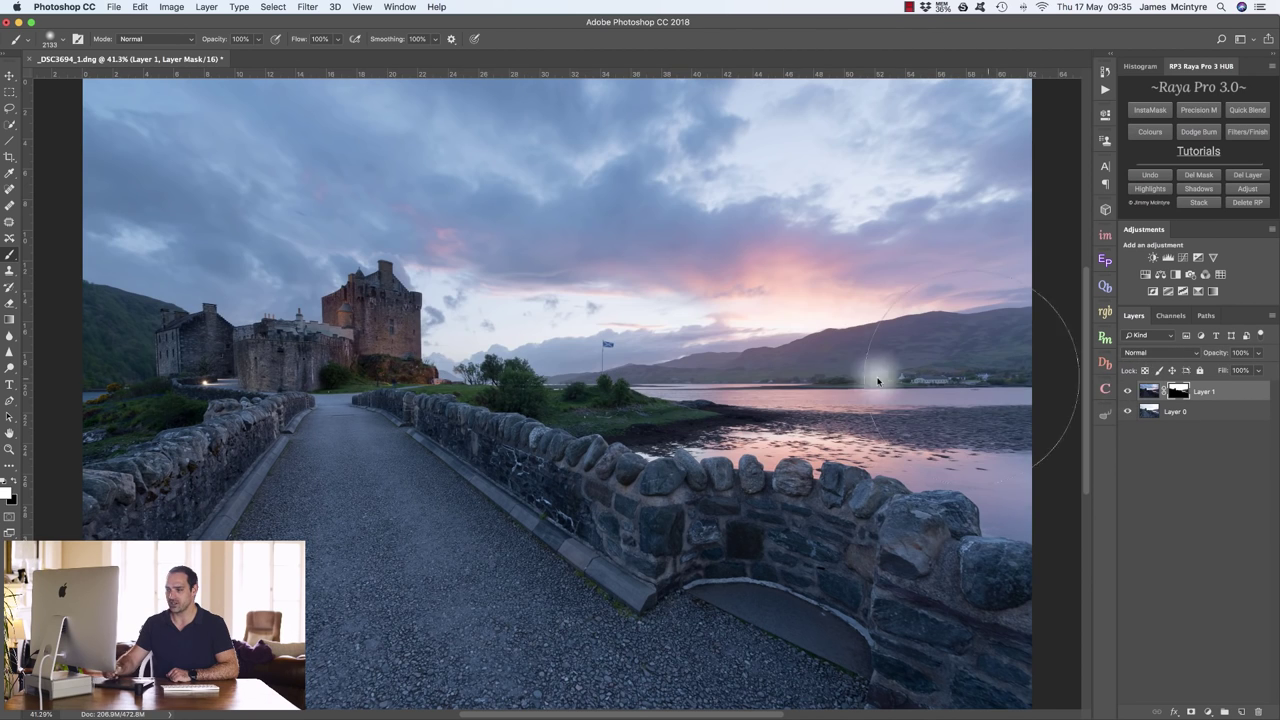
{"action": "left_click", "coordinate": [1127, 392]}
{"action": "left_click", "coordinate": [1127, 392]}
{"action": "left_click", "coordinate": [1127, 392]}
{"action": "left_click", "coordinate": [1127, 392]}
{"action": "left_click", "coordinate": [1127, 392]}
{"action": "left_click", "coordinate": [1128, 391]}
{"action": "left_click", "coordinate": [1129, 391]}
{"action": "left_click", "coordinate": [1130, 390]}
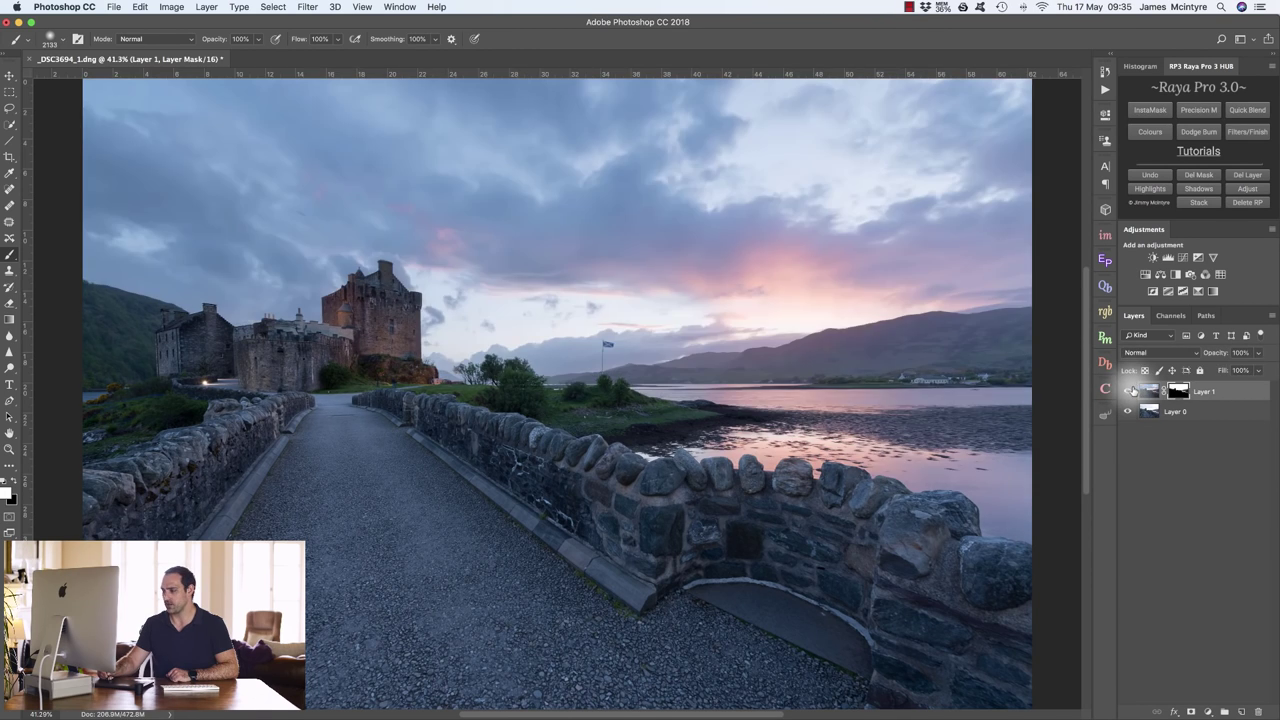
Examine the mask 2 blend at close range along the hill ridge, the bright clouds and the treeline
{"action": "left_click", "coordinate": [1130, 391]}
{"action": "left_click", "coordinate": [1130, 391]}
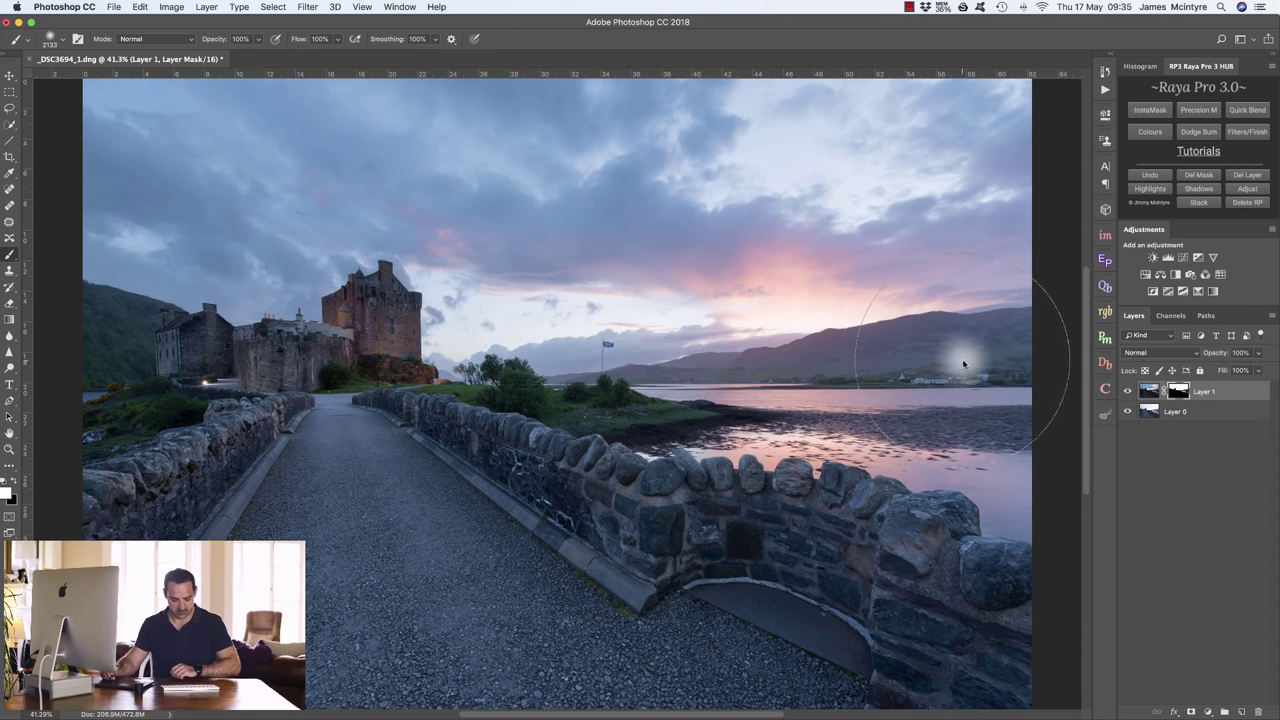
{"action": "key", "text": "z"}
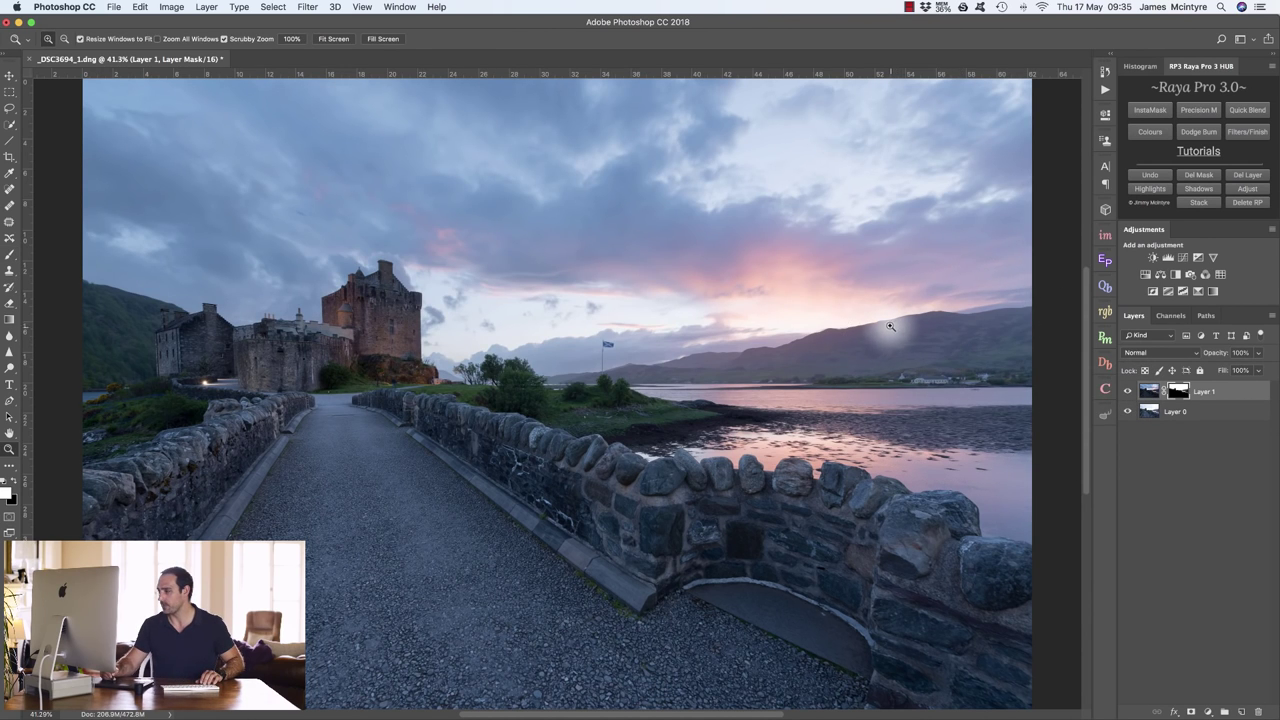
{"action": "left_click_drag", "start_coordinate": [890, 322], "coordinate": [971, 337]}
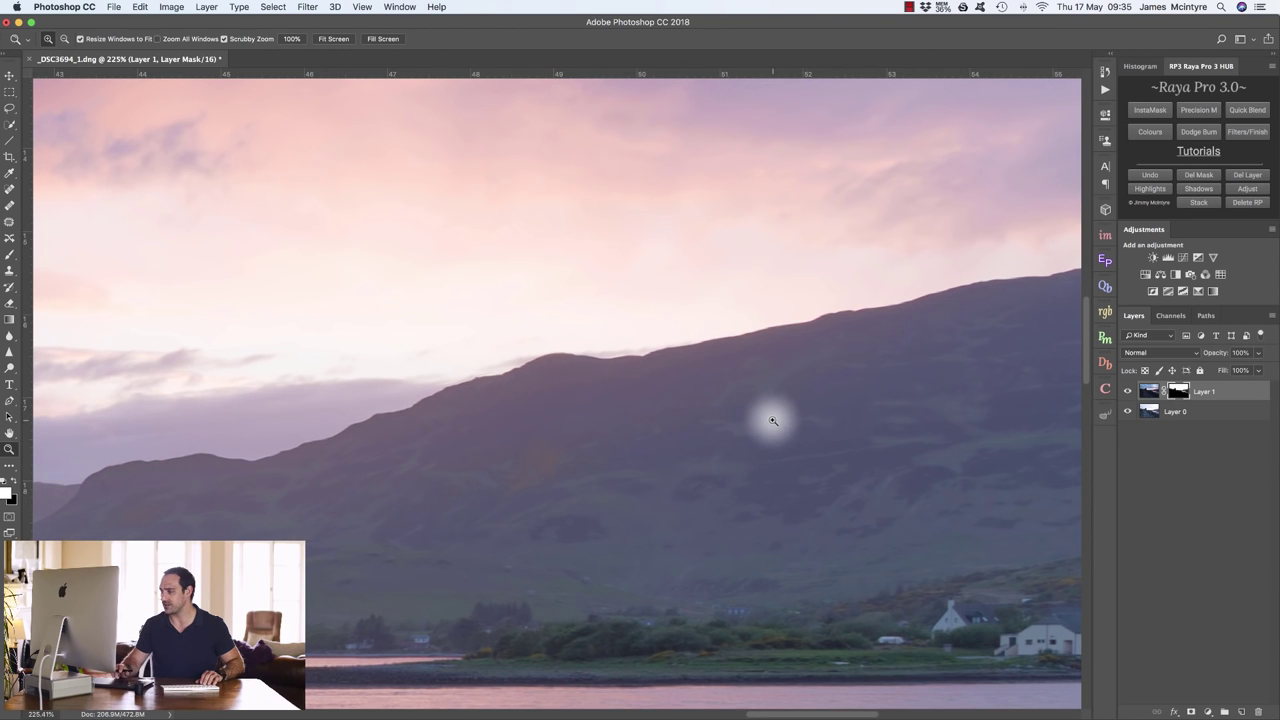
{"action": "scroll", "coordinate": [770, 420], "scroll_direction": "right", "scroll_amount": 3}
{"action": "scroll", "coordinate": [773, 420], "scroll_direction": "left", "scroll_amount": 10}
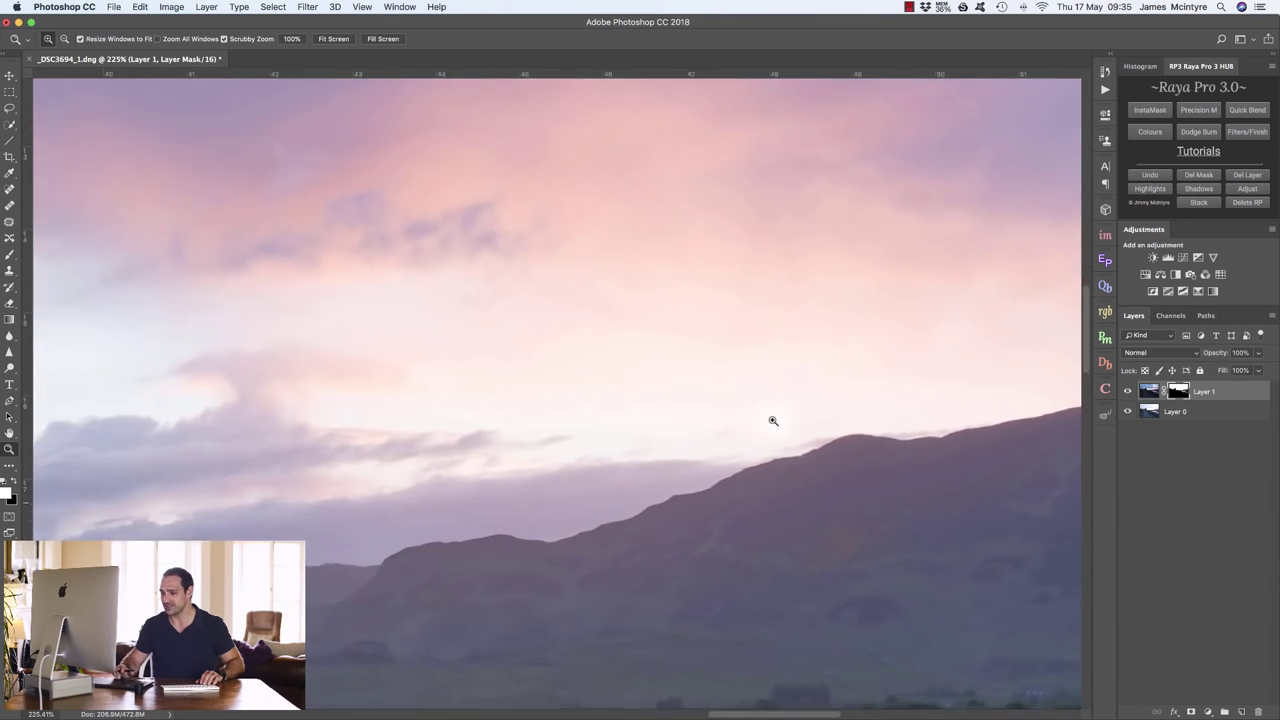
{"action": "scroll", "coordinate": [773, 420], "scroll_direction": "left", "scroll_amount": 20}
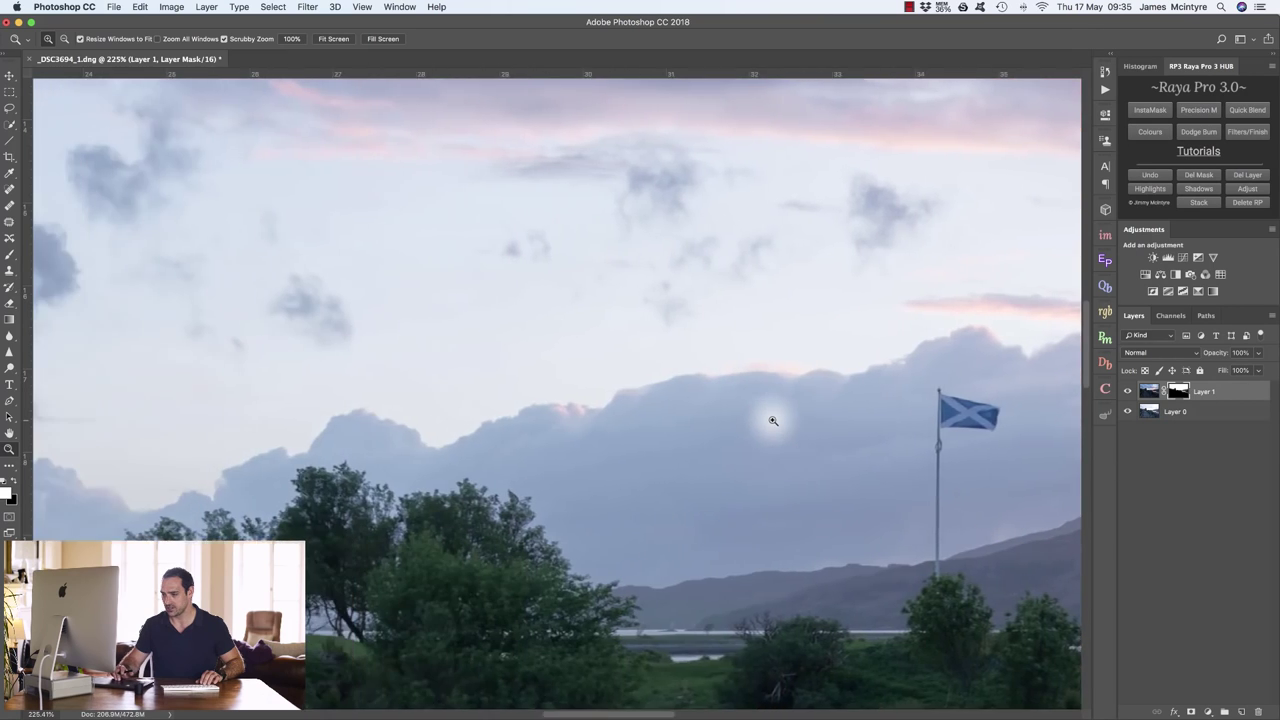
{"action": "scroll", "coordinate": [773, 420], "scroll_direction": "right", "scroll_amount": 8}
{"action": "scroll", "coordinate": [773, 420], "scroll_direction": "down", "scroll_amount": 4}
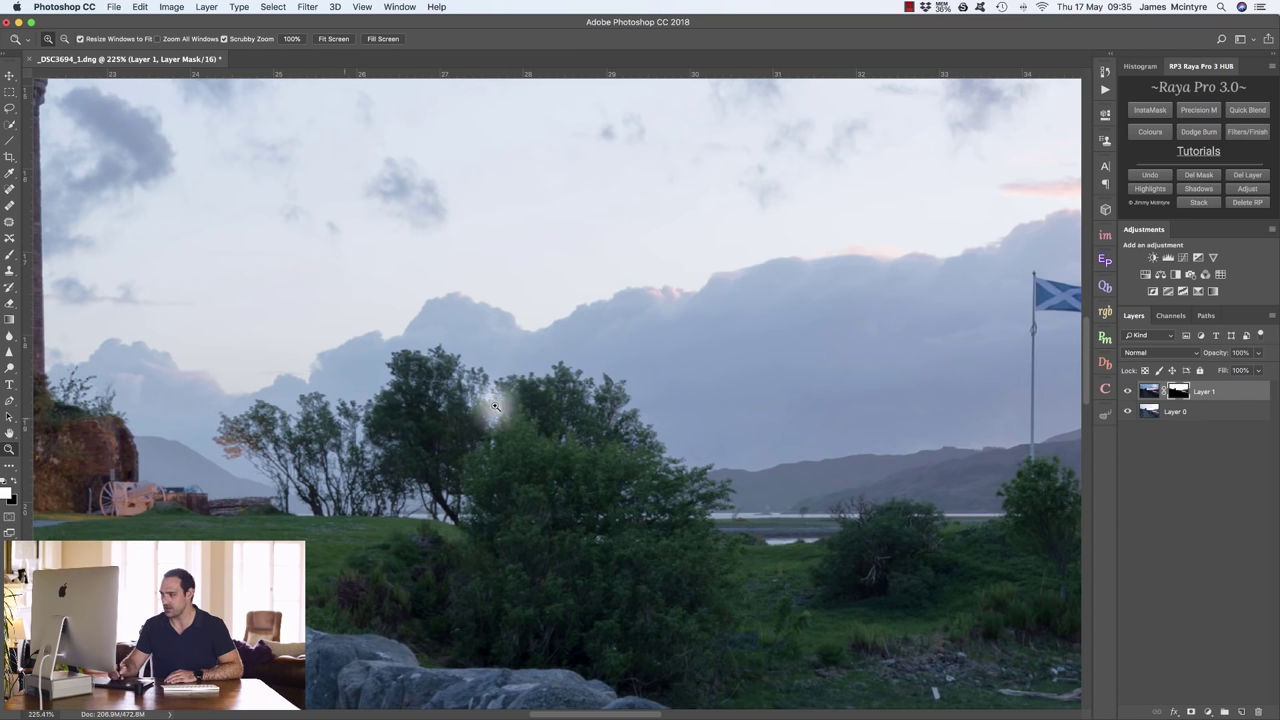
Compare the image with and without Layer 1 around the trees, and inspect the treetops and Layer 1's mask up close
{"action": "left_click", "coordinate": [1126, 392]}
{"action": "left_click", "coordinate": [1127, 392]}
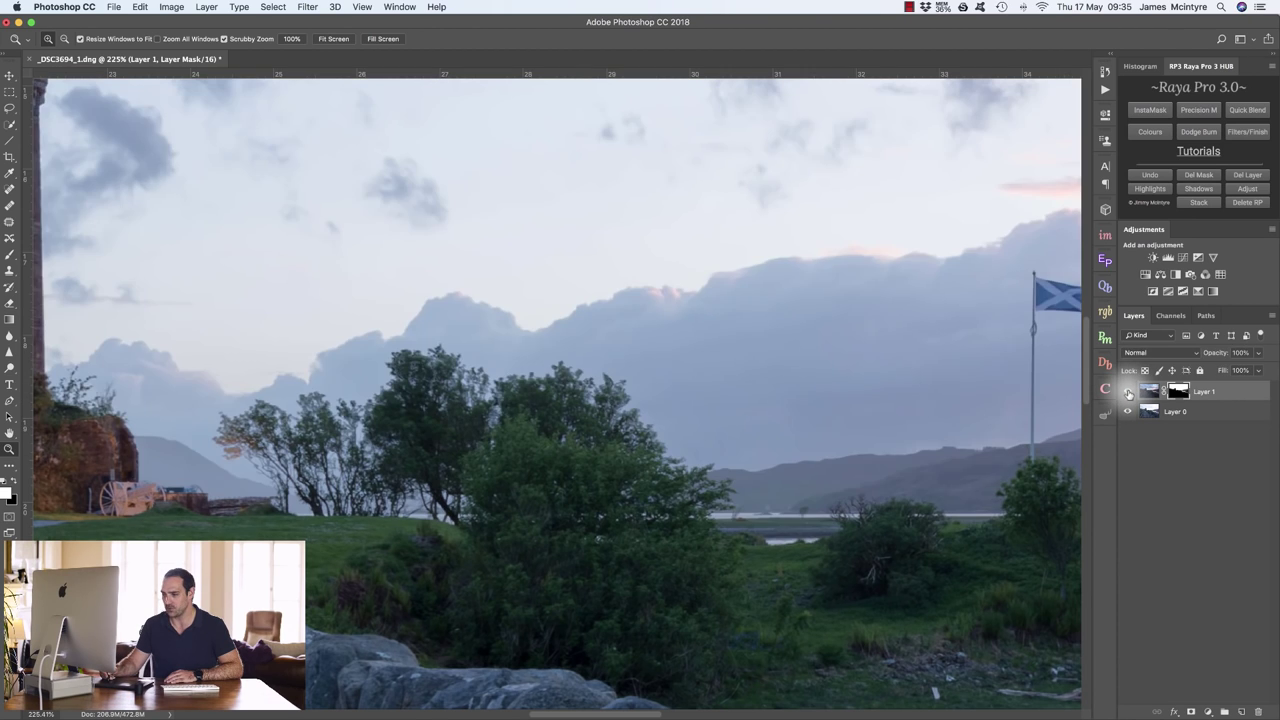
{"action": "left_click", "coordinate": [1126, 392]}
{"action": "left_click", "coordinate": [1126, 392]}
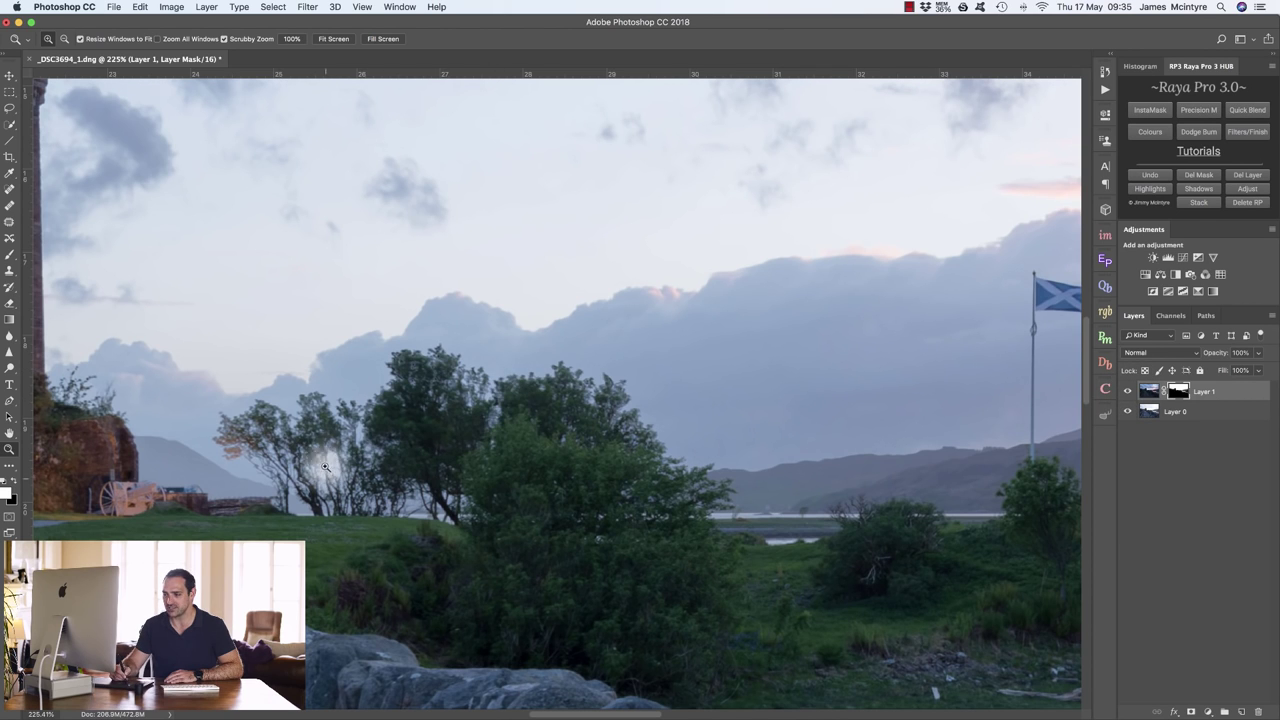
{"action": "left_click", "coordinate": [309, 407], "text": "alt"}
{"action": "left_click", "coordinate": [309, 407]}
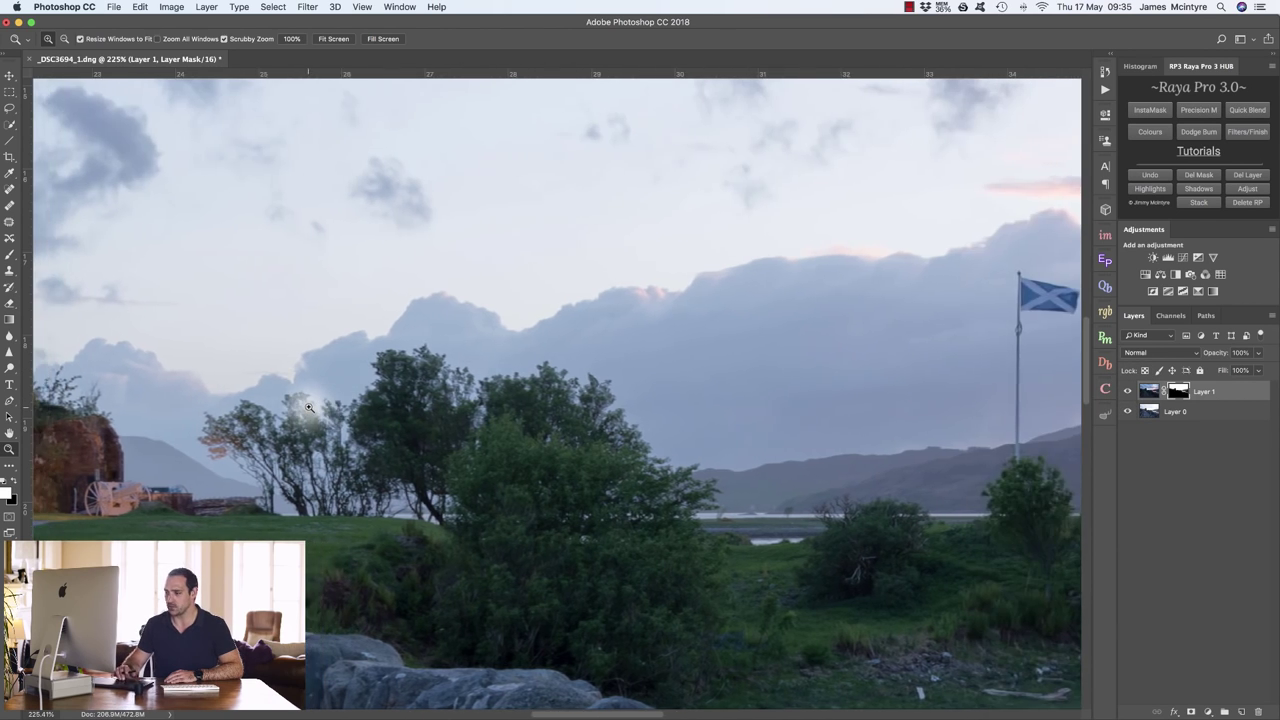
{"action": "left_click_drag", "start_coordinate": [390, 373], "coordinate": [450, 390]}
{"action": "left_click", "coordinate": [1178, 391], "text": "alt"}
{"action": "left_click", "coordinate": [1178, 391], "text": "alt"}
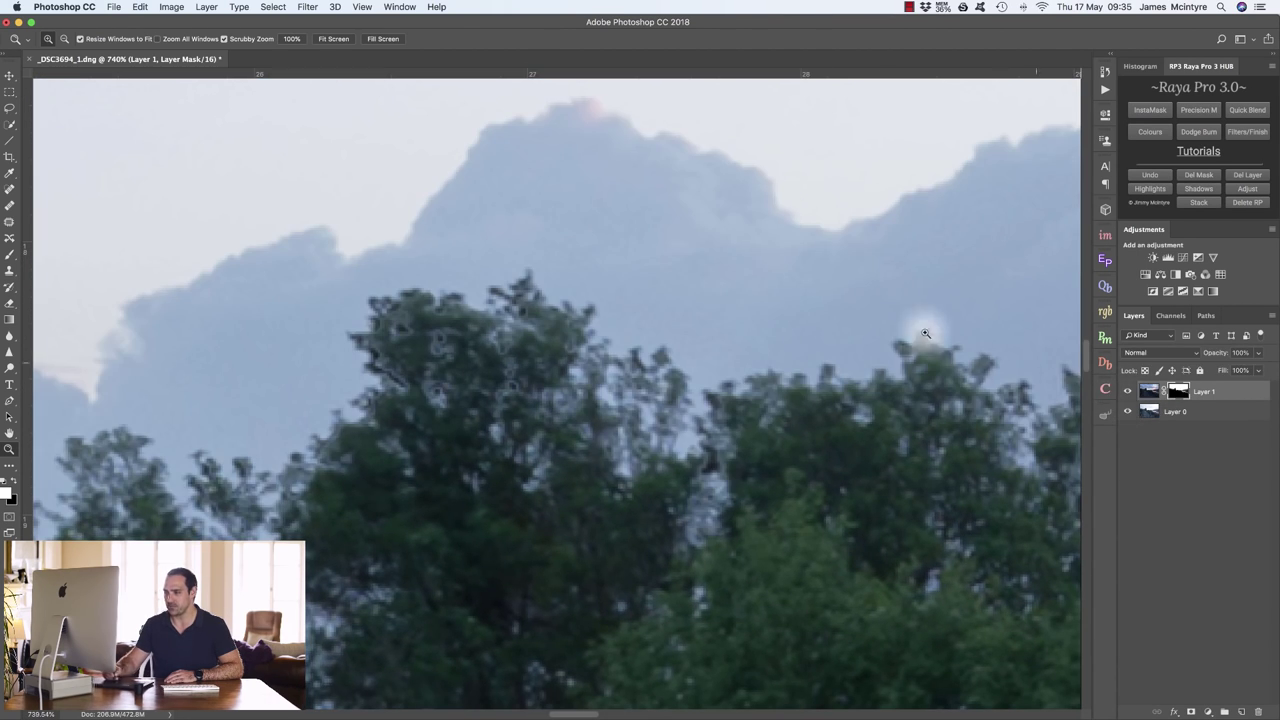
Compare the castle's walls and roofline at close range with Layer 1 off and on, and return to the full image
{"action": "left_click", "coordinate": [336, 38]}
{"action": "left_click_drag", "start_coordinate": [378, 286], "coordinate": [440, 285]}
{"action": "scroll", "coordinate": [440, 285], "scroll_direction": "left", "scroll_amount": 10}
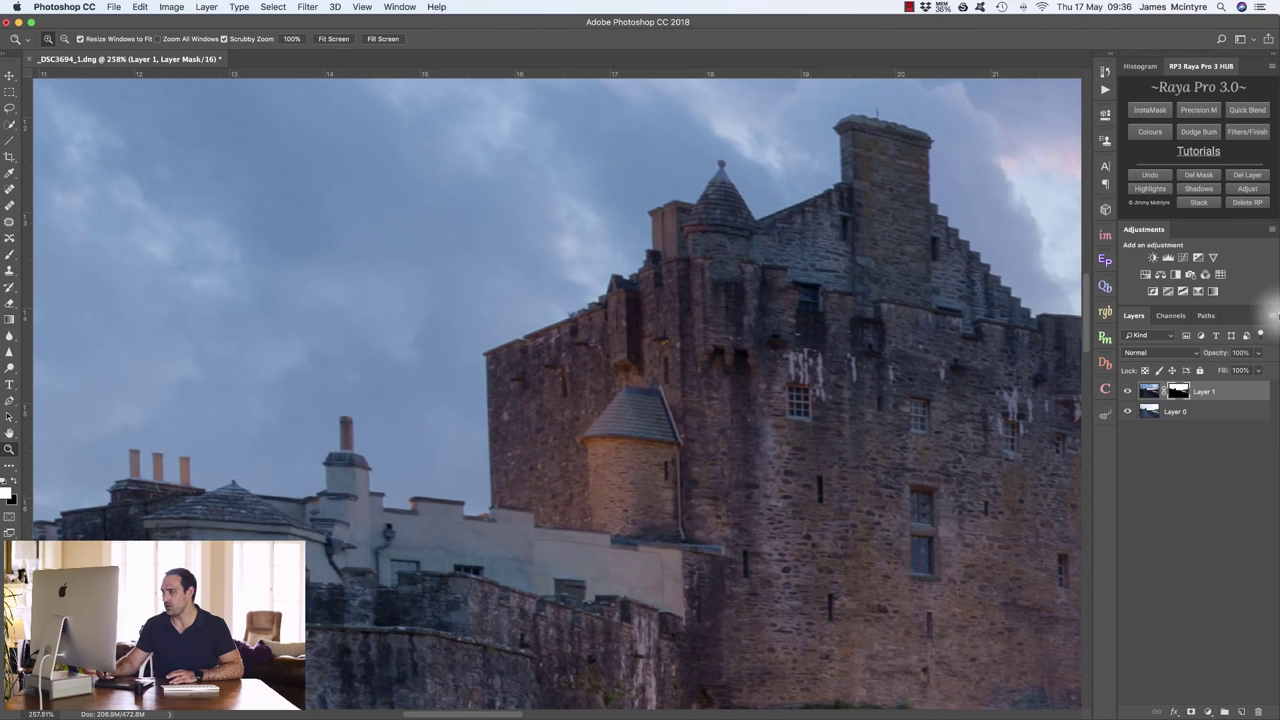
{"action": "left_click", "coordinate": [1128, 391]}
{"action": "left_click", "coordinate": [1128, 391]}
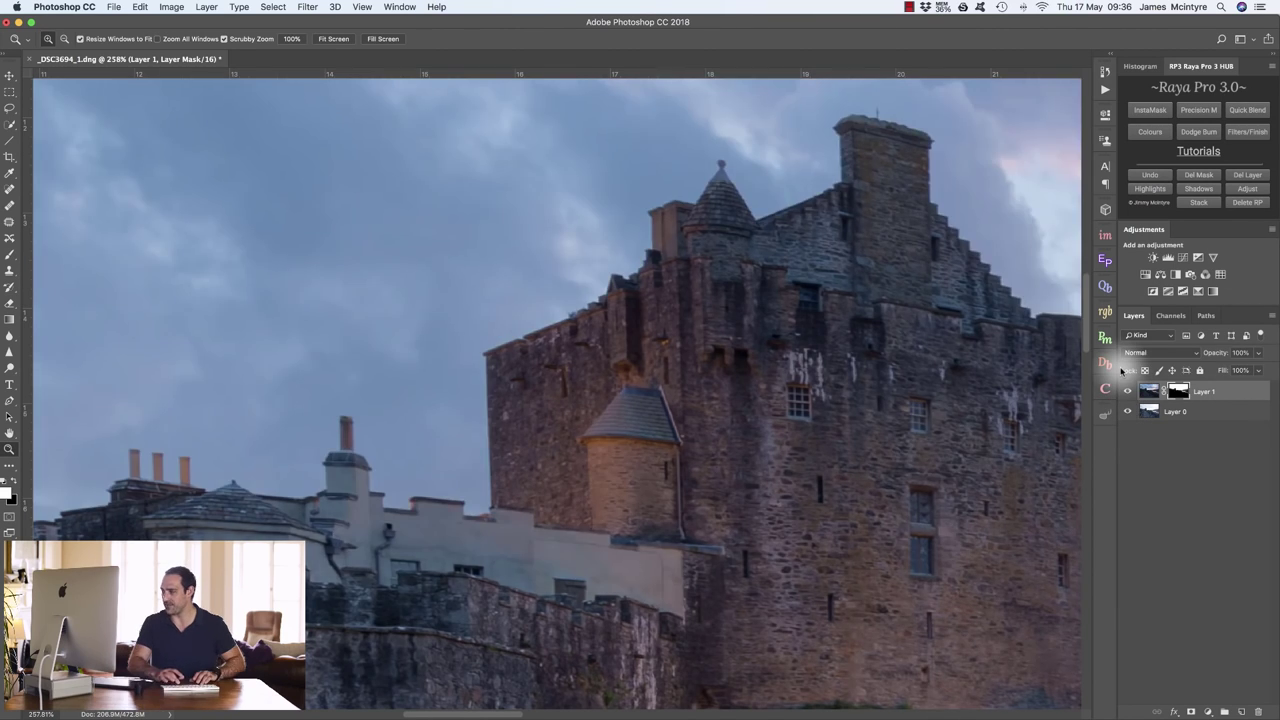
{"action": "key", "text": "super+0"}
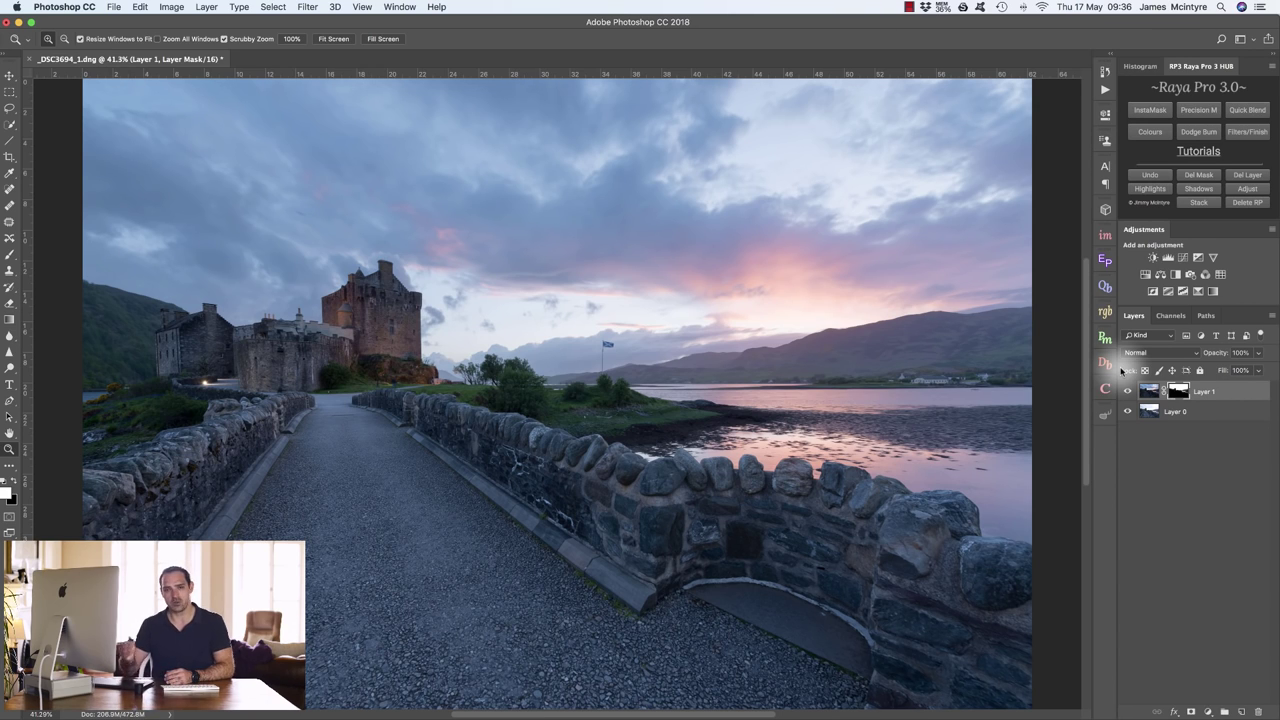
Bring up the luminosity mask controls and delete Layer 1's mask
{"action": "left_click", "coordinate": [1105, 260]}
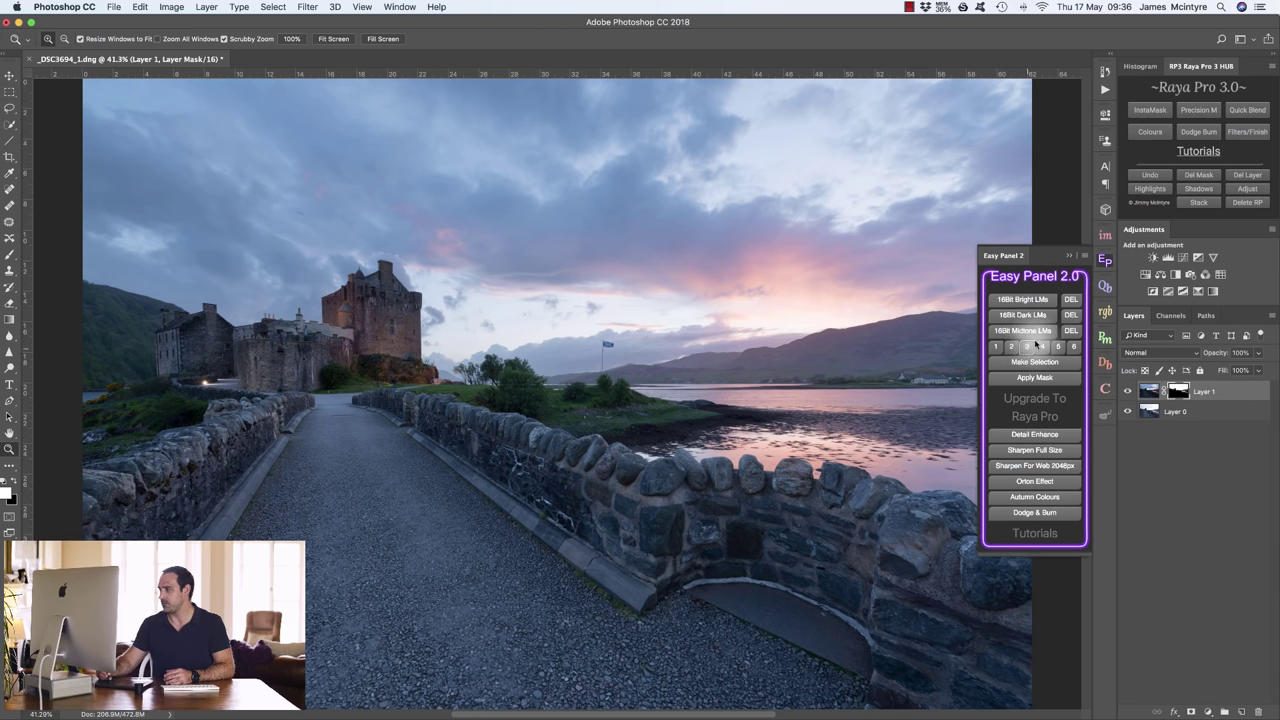
{"action": "left_click", "coordinate": [1206, 176]}
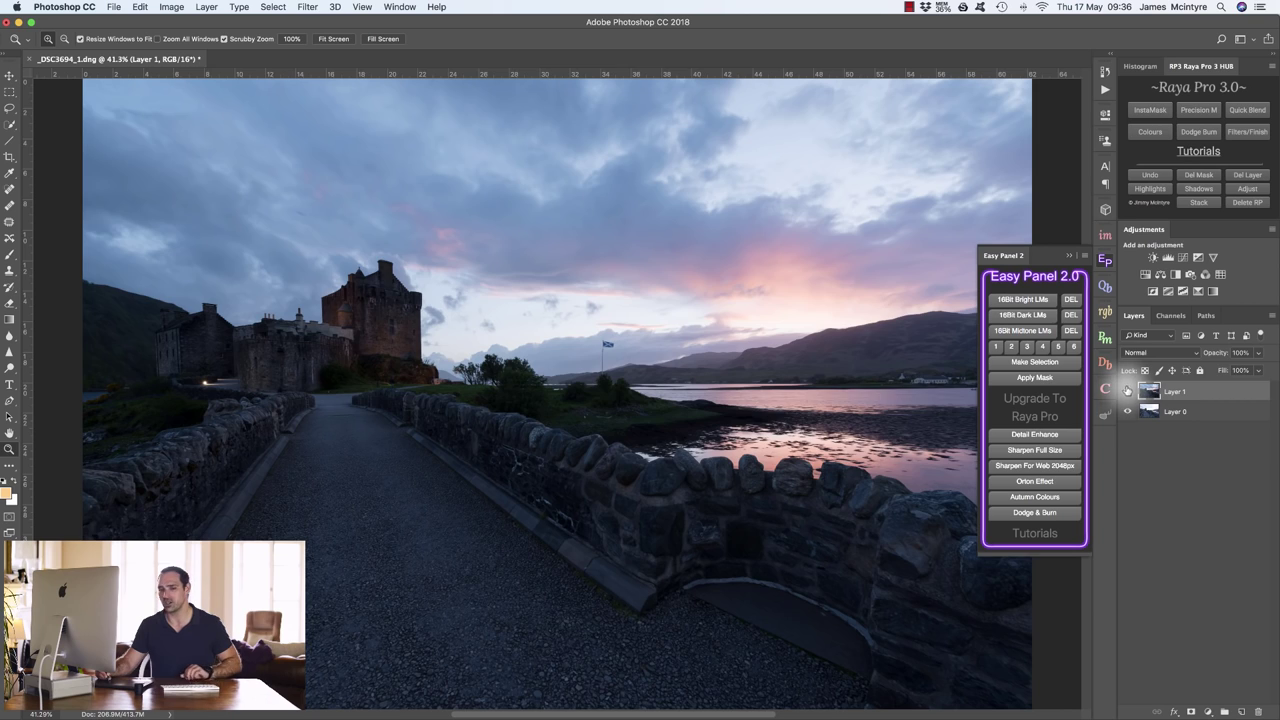
Hide Layer 1, generate 16-bit bright luminosity masks from Layer 0 to view mask 1, and delete the masks with Layer 1 shown again
{"action": "left_click", "coordinate": [1127, 391]}
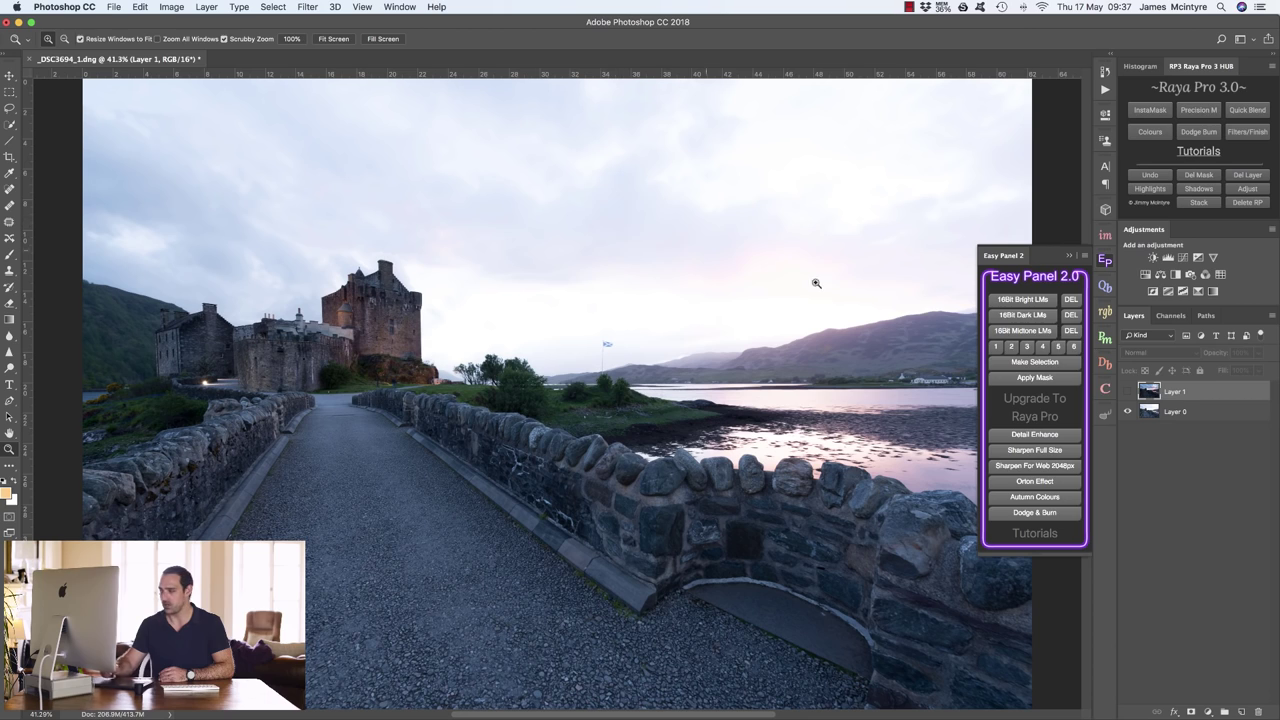
{"action": "left_click", "coordinate": [990, 301]}
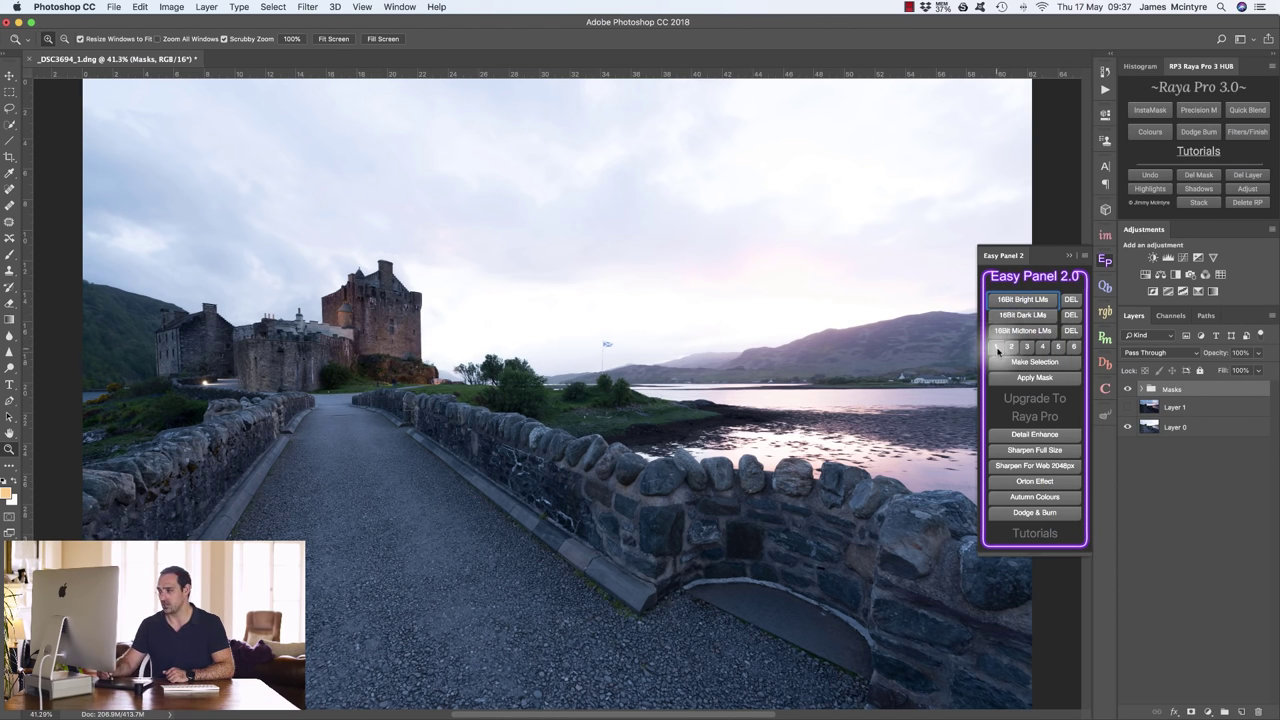
{"action": "left_click", "coordinate": [996, 347]}
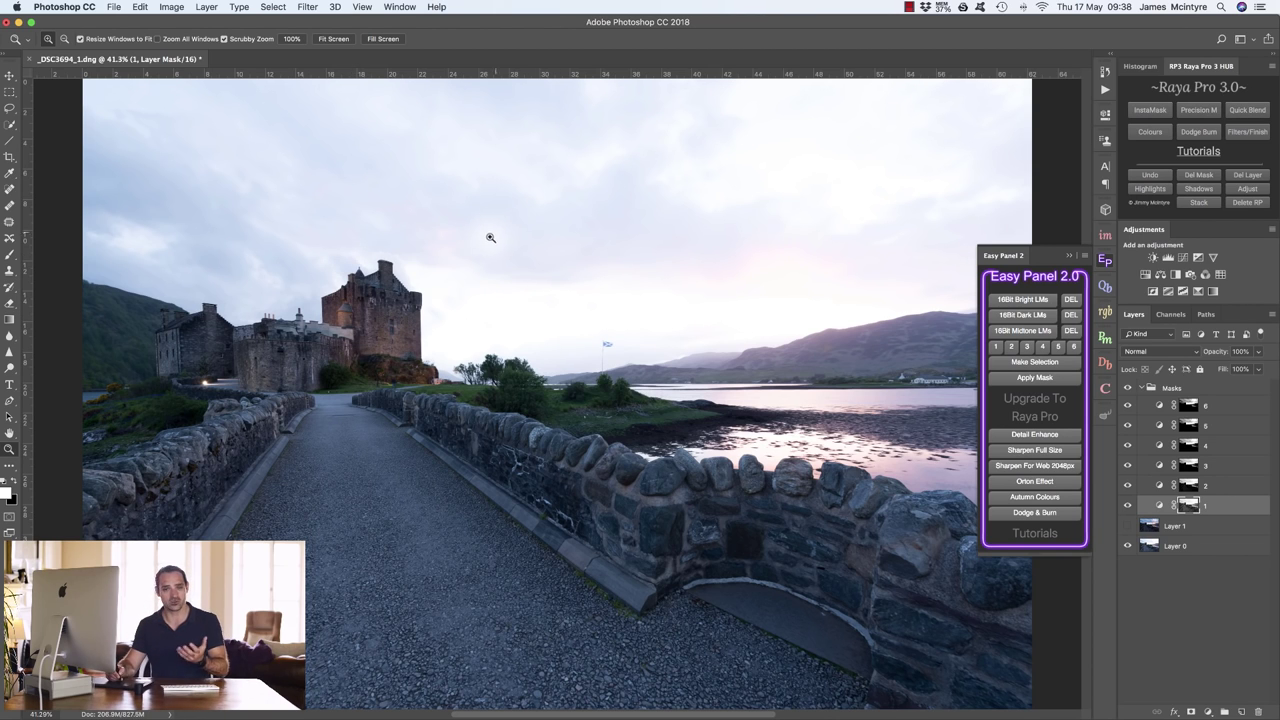
{"action": "left_click", "coordinate": [1128, 525]}
{"action": "left_click", "coordinate": [1068, 300]}
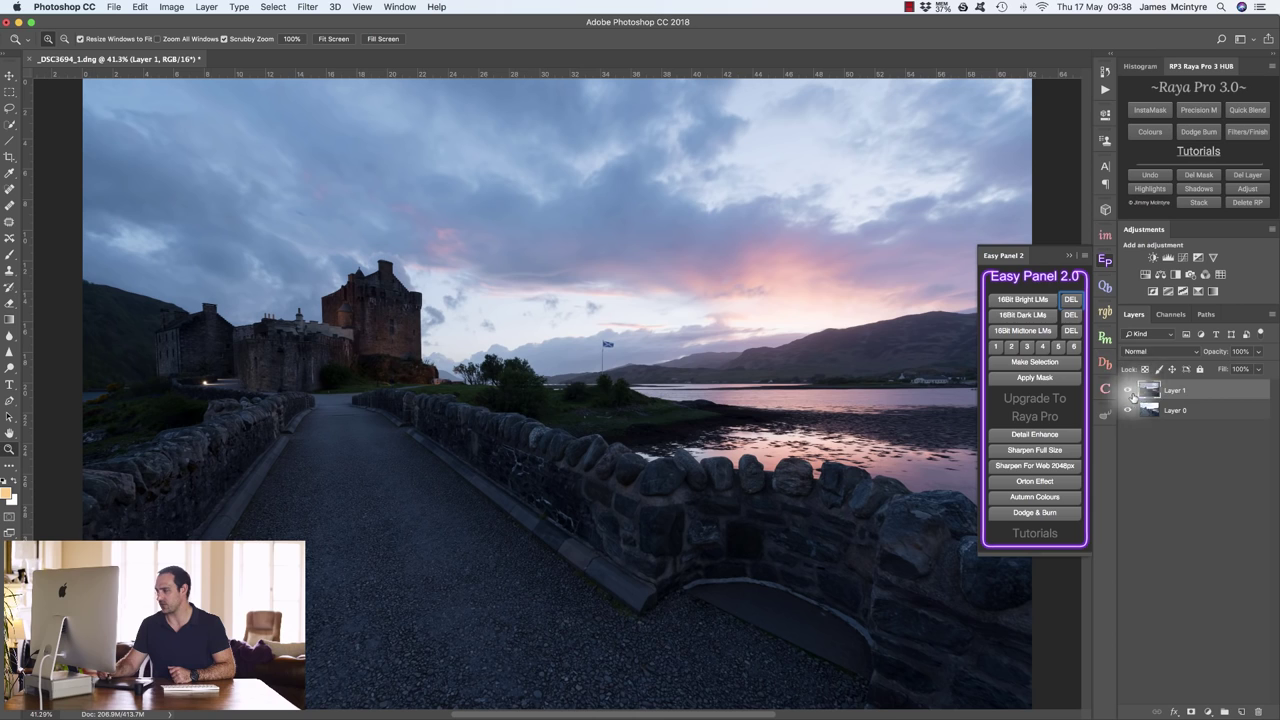
Generate 16-bit bright luminosity masks from the darker Layer 1, view mask 1, and delete the mask set
{"action": "left_click", "coordinate": [1013, 303]}
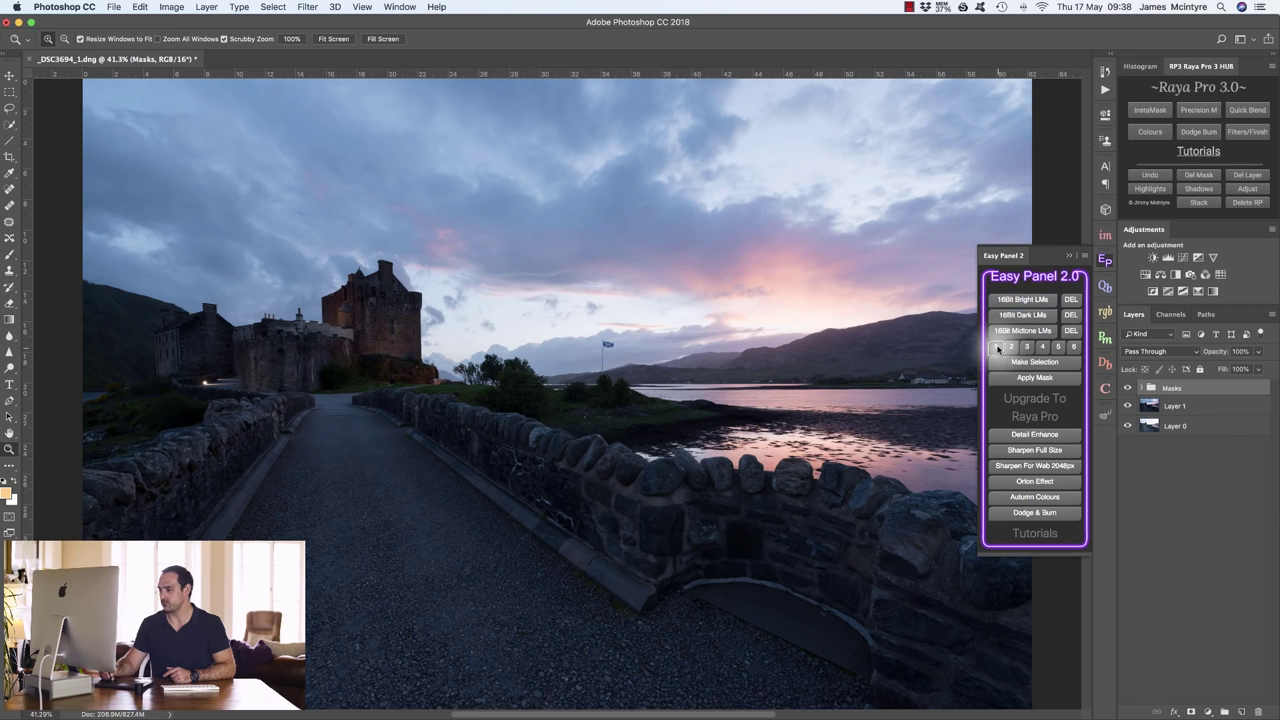
{"action": "left_click", "coordinate": [997, 348]}
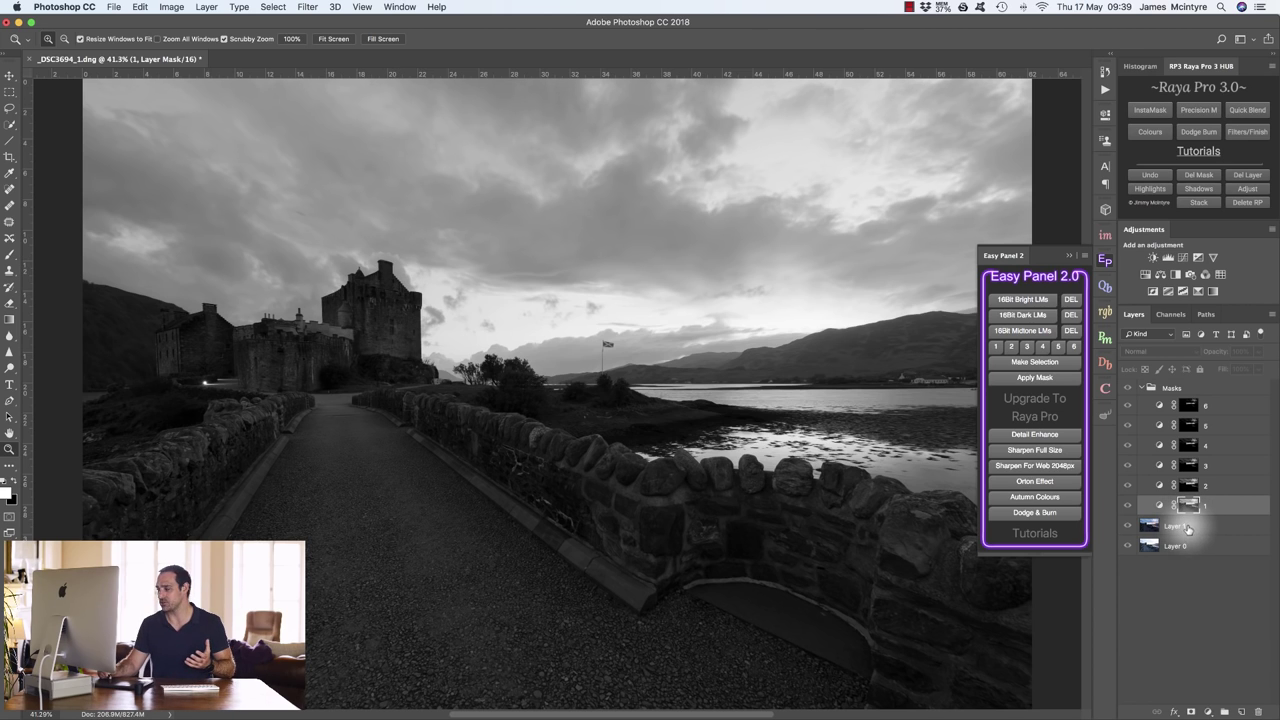
{"action": "left_click", "coordinate": [1190, 527]}
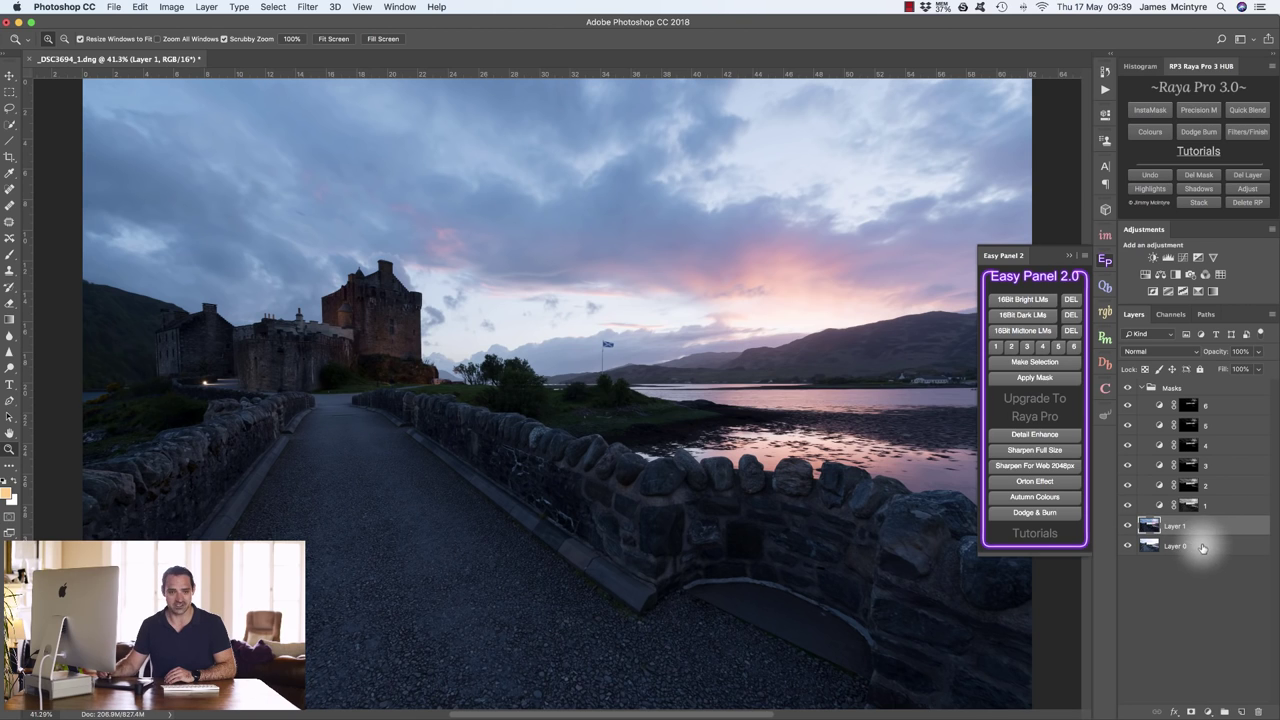
{"action": "left_click", "coordinate": [1069, 301]}
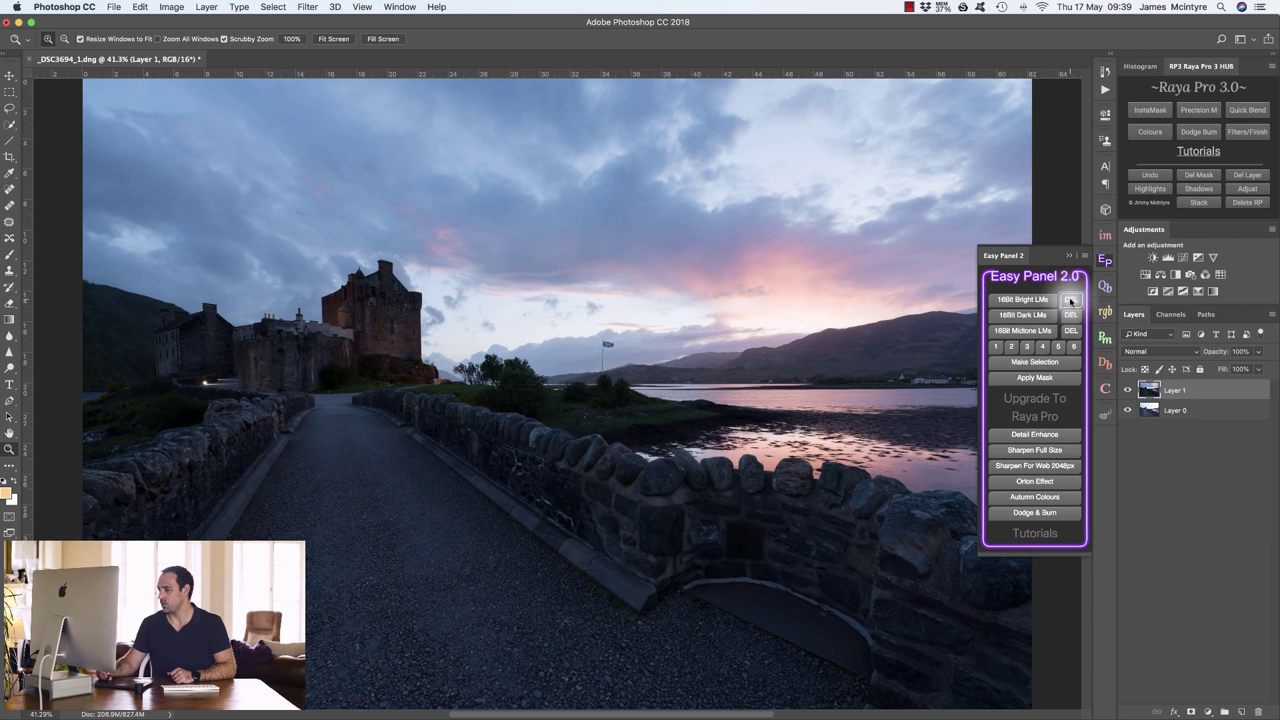
Move Layer 0 above Layer 1, generate the 16-bit dark luminosity masks, and preview masks 1 and 2
{"action": "left_click_drag", "start_coordinate": [1178, 407], "coordinate": [1176, 392]}
{"action": "left_click", "coordinate": [1024, 316]}
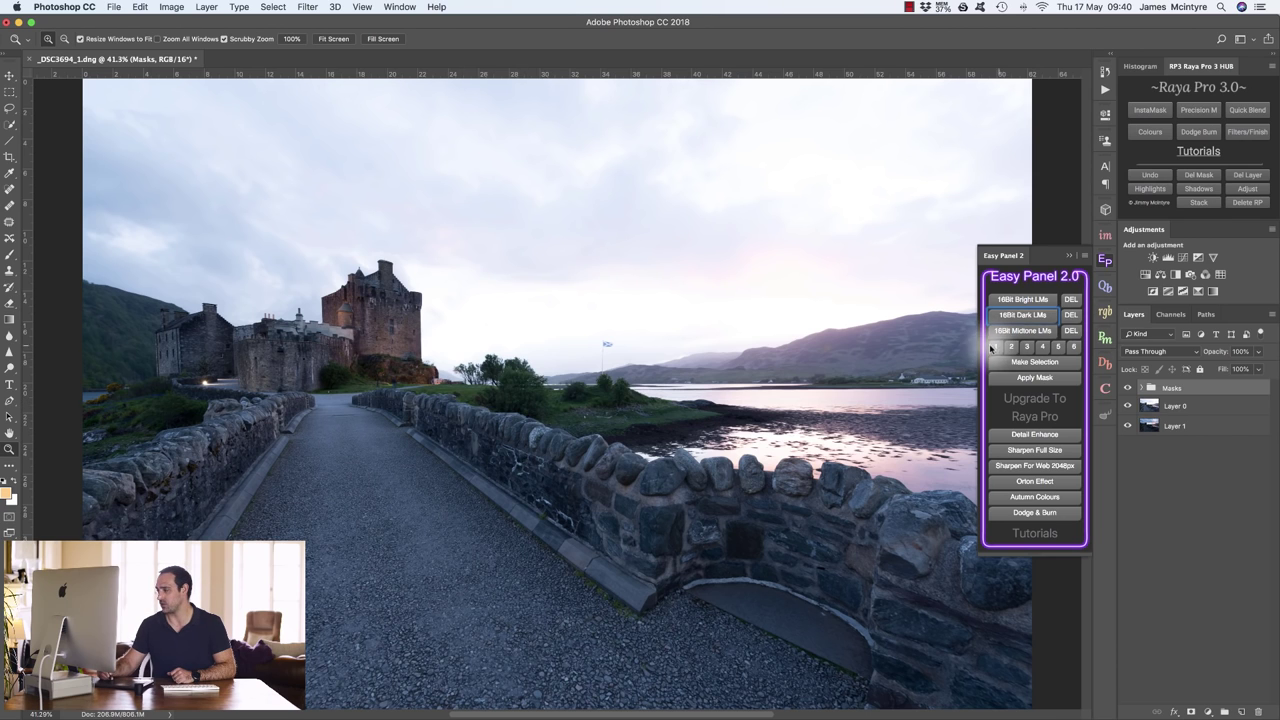
{"action": "left_click", "coordinate": [996, 347]}
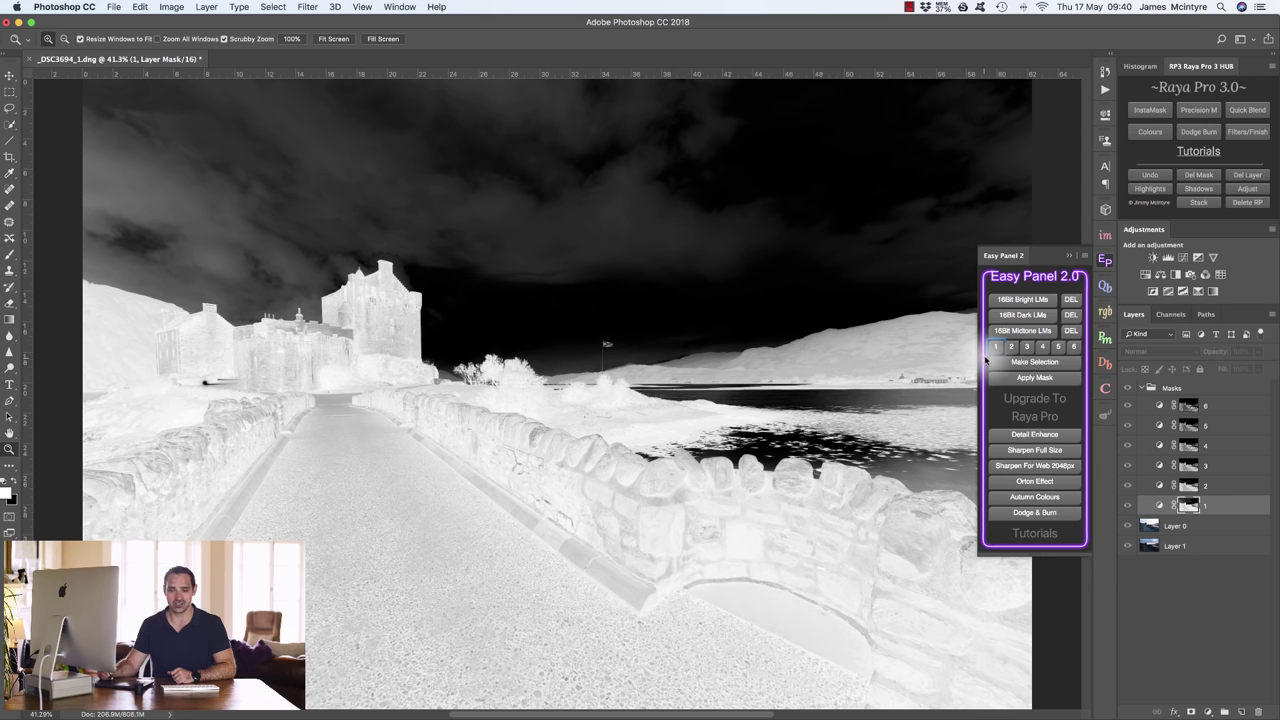
{"action": "left_click", "coordinate": [1011, 347]}
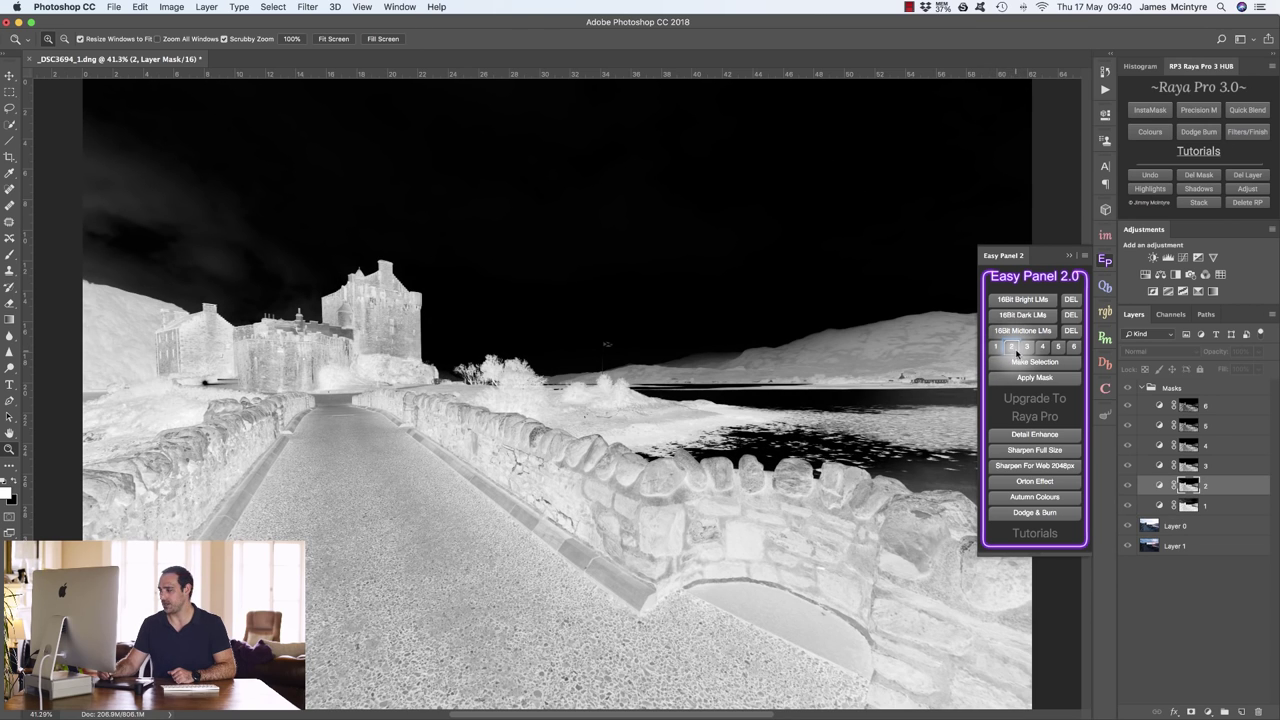
Add a black mask to Layer 0 and load dark luminosity mask 2 as a selection
{"action": "left_click", "coordinate": [1190, 526]}
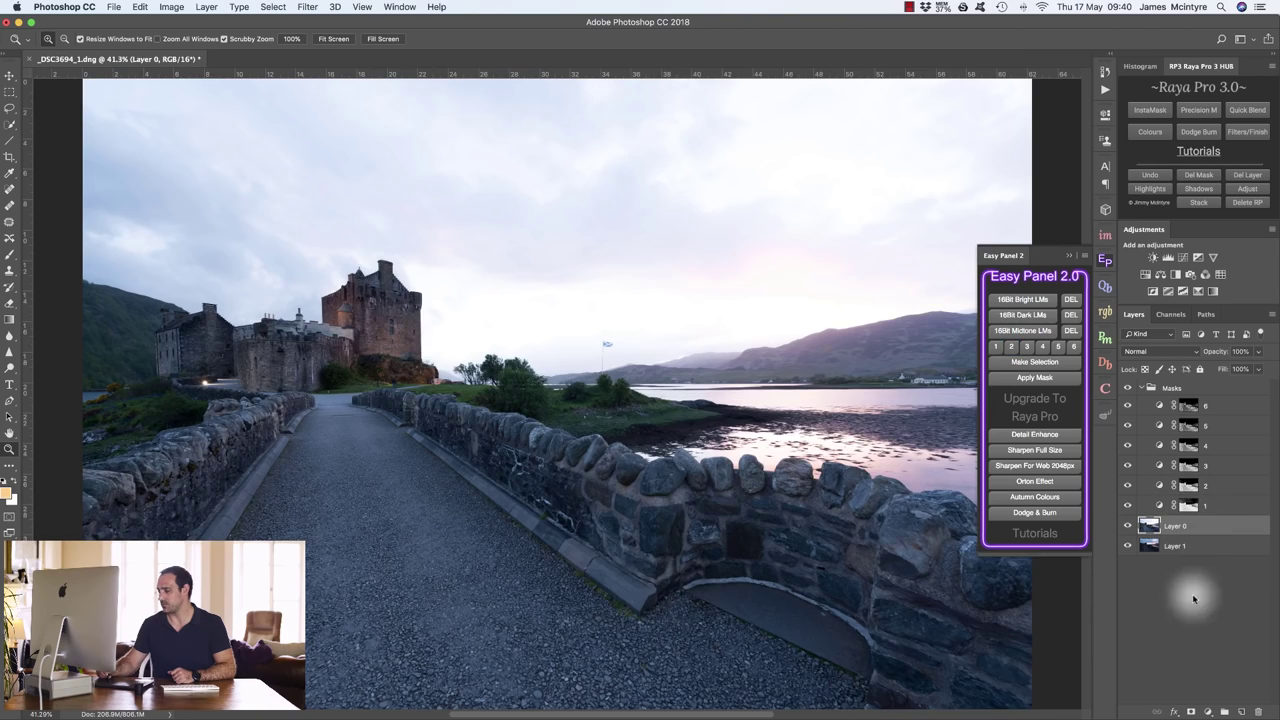
{"action": "left_click", "coordinate": [1190, 708], "text": "alt"}
{"action": "left_click", "coordinate": [1011, 346]}
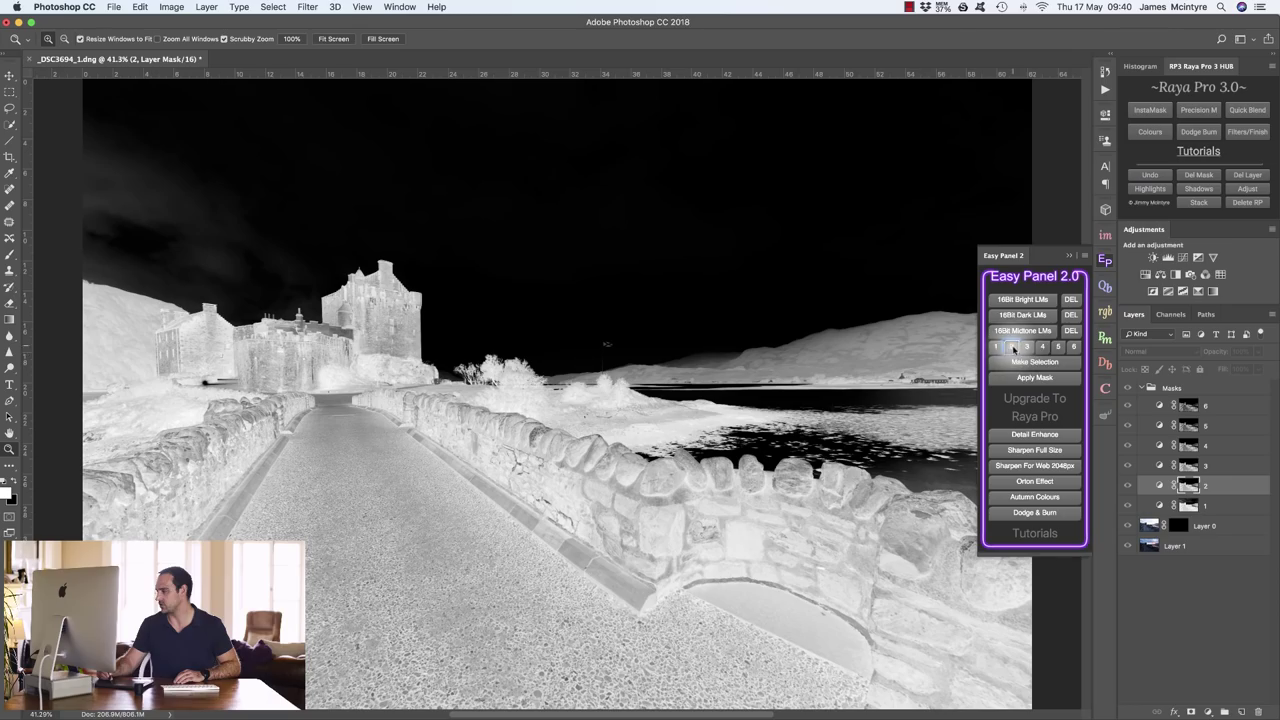
{"action": "left_click", "coordinate": [1037, 364]}
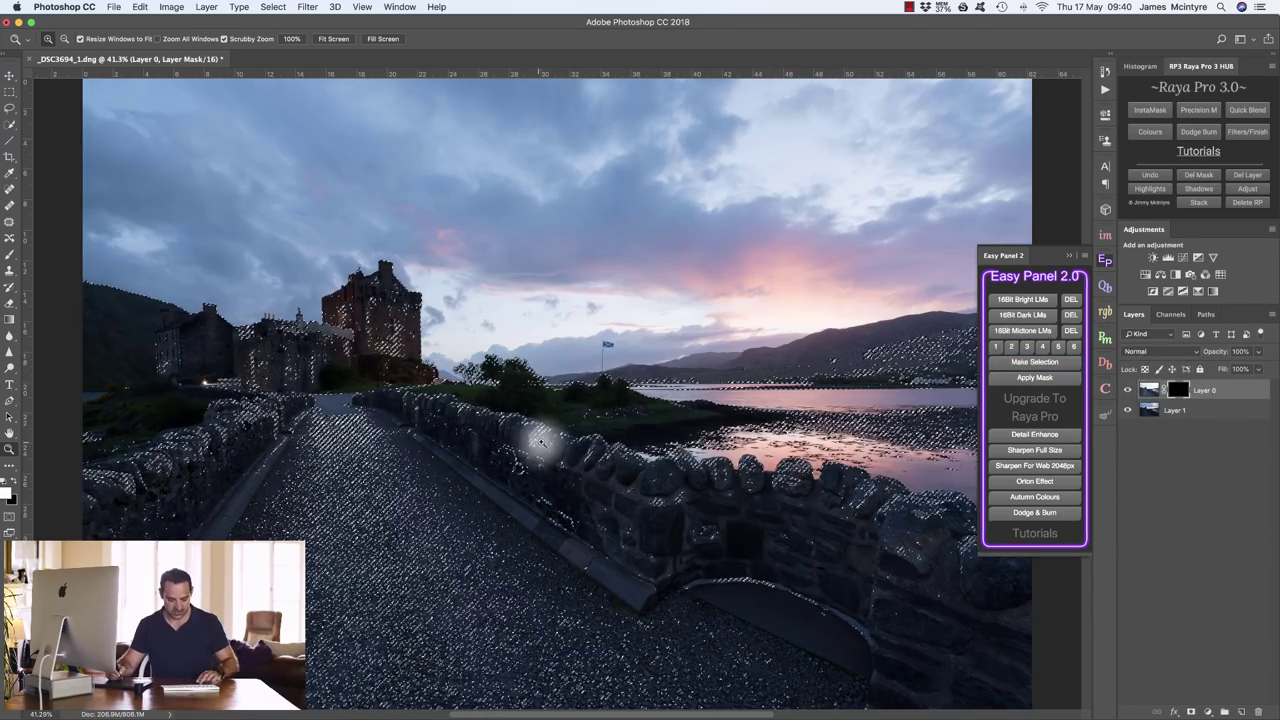
Hide the selection outline and paint white over the castle and foreground on Layer 0's mask with the Brush tool
{"action": "key", "text": "ctrl+h"}
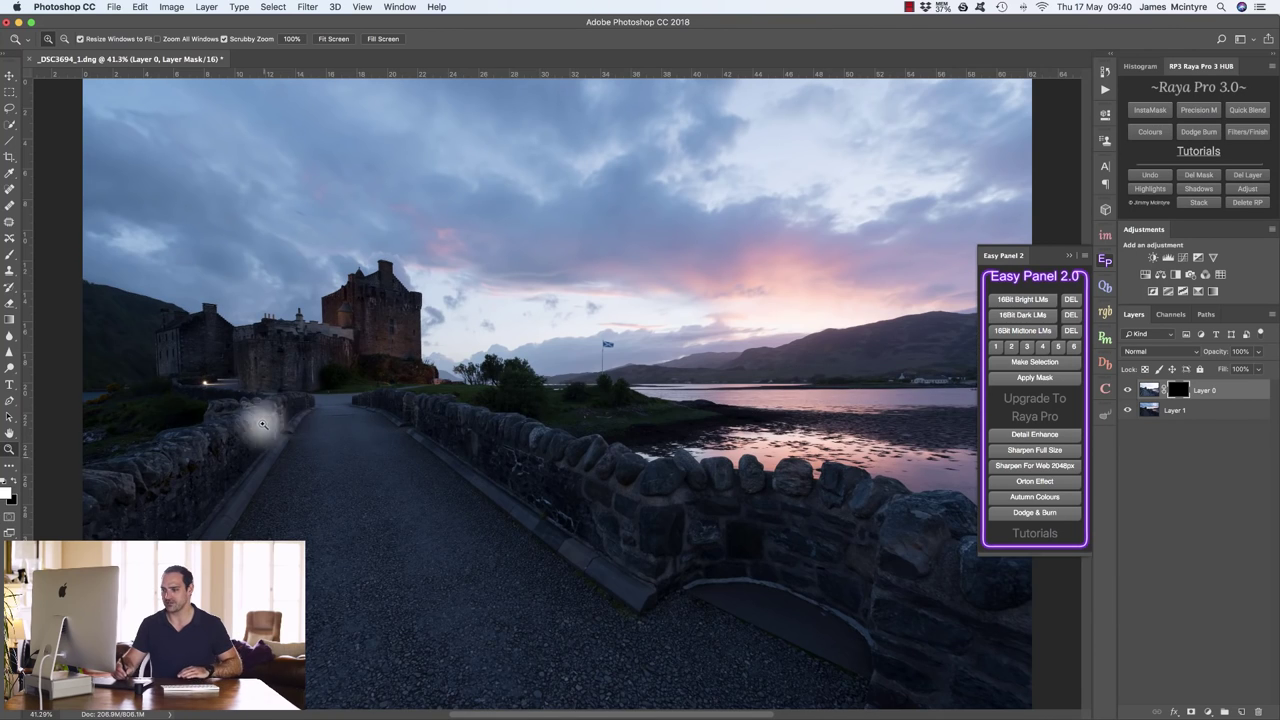
{"action": "left_click", "coordinate": [9, 253]}
{"action": "mouse_move", "coordinate": [234, 380]}
{"action": "left_mouse_down"}
{"action": "mouse_move", "coordinate": [112, 404]}
{"action": "mouse_move", "coordinate": [106, 389]}
{"action": "mouse_move", "coordinate": [352, 429]}
{"action": "mouse_move", "coordinate": [411, 415]}
{"action": "mouse_move", "coordinate": [351, 365]}
{"action": "mouse_move", "coordinate": [288, 401]}
{"action": "mouse_move", "coordinate": [465, 486]}
{"action": "mouse_move", "coordinate": [329, 608]}
{"action": "mouse_move", "coordinate": [1067, 667]}
{"action": "mouse_move", "coordinate": [946, 652]}
{"action": "mouse_move", "coordinate": [641, 571]}
{"action": "mouse_move", "coordinate": [827, 455]}
{"action": "mouse_move", "coordinate": [1017, 430]}
{"action": "mouse_move", "coordinate": [663, 460]}
{"action": "mouse_move", "coordinate": [341, 360]}
{"action": "left_mouse_up"}
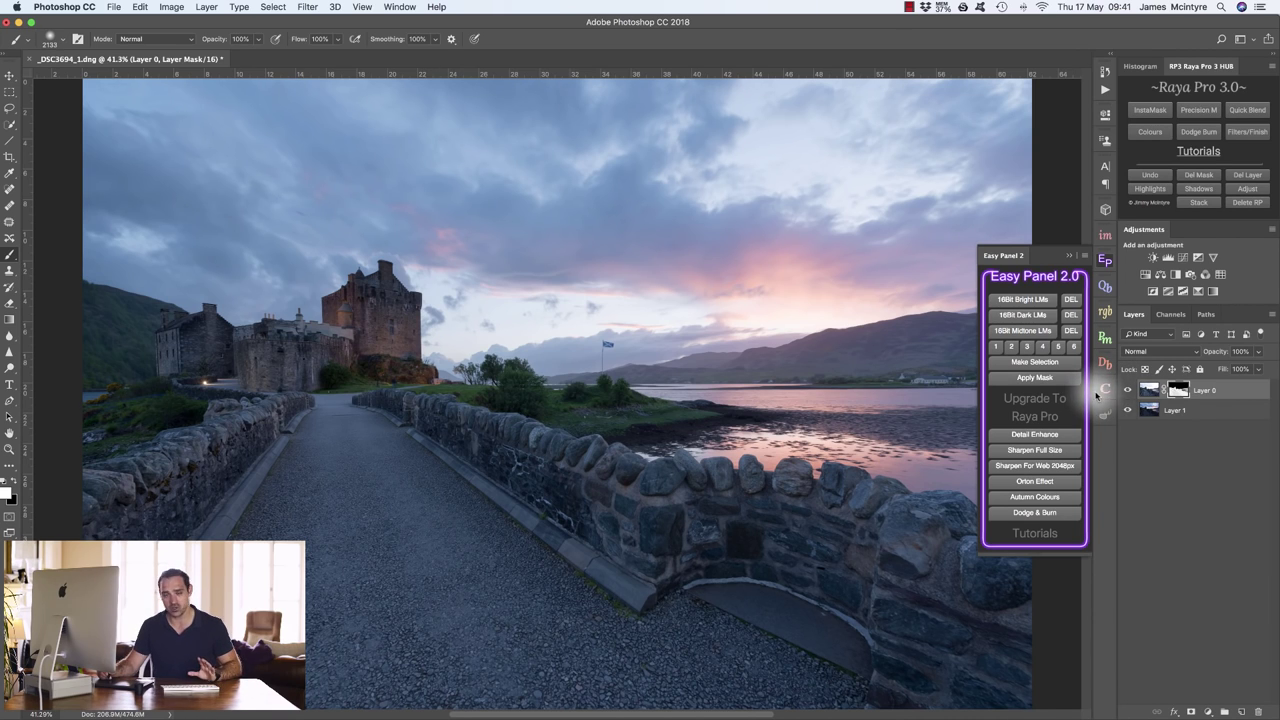
Toggle Layer 0's visibility to compare the foreground with and without the dark mask blend
{"action": "left_click", "coordinate": [1129, 390]}
{"action": "left_click", "coordinate": [1129, 390]}
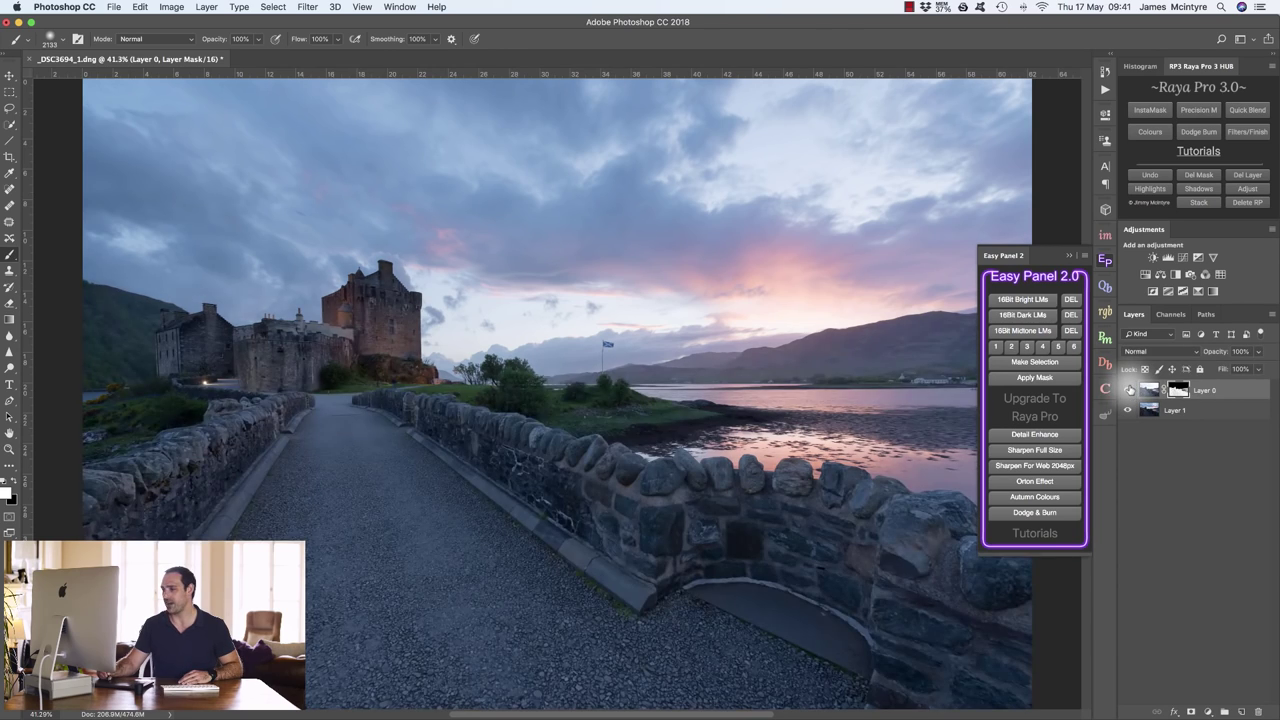
{"action": "left_click", "coordinate": [1130, 390]}
{"action": "left_click", "coordinate": [1130, 390]}
{"action": "left_click_drag", "start_coordinate": [1140, 388], "coordinate": [1190, 392]}
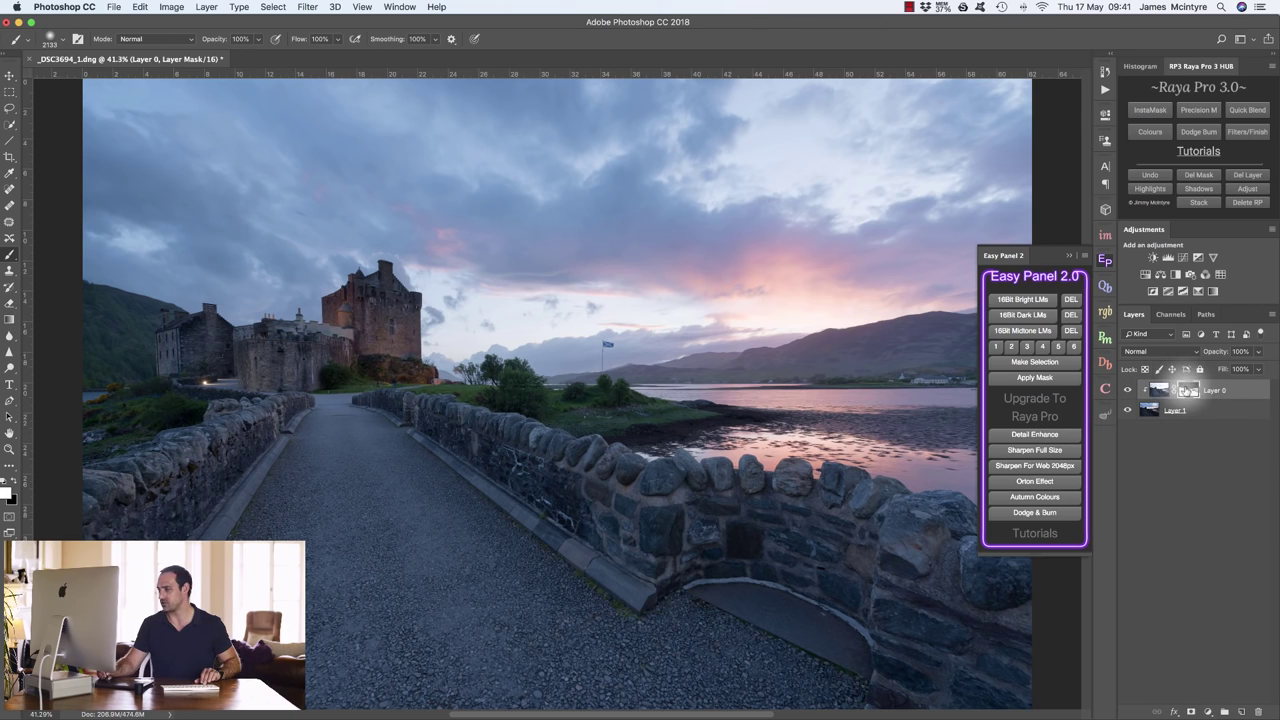
{"action": "left_click", "coordinate": [1188, 391], "text": "alt"}
{"action": "left_click", "coordinate": [1152, 390]}
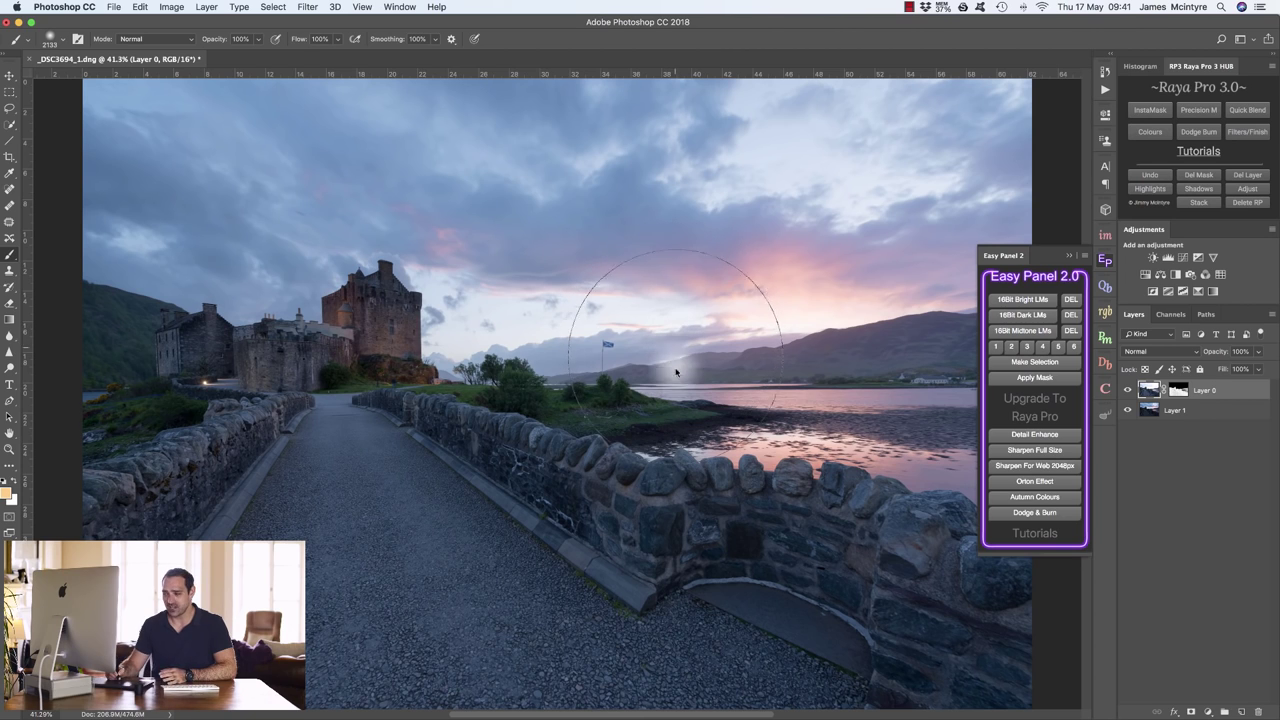
Delete Layer 0's mask without applying it and move Layer 1 above Layer 0
{"action": "left_click", "coordinate": [1177, 390]}
{"action": "left_click_drag", "start_coordinate": [1177, 390], "coordinate": [1259, 711]}
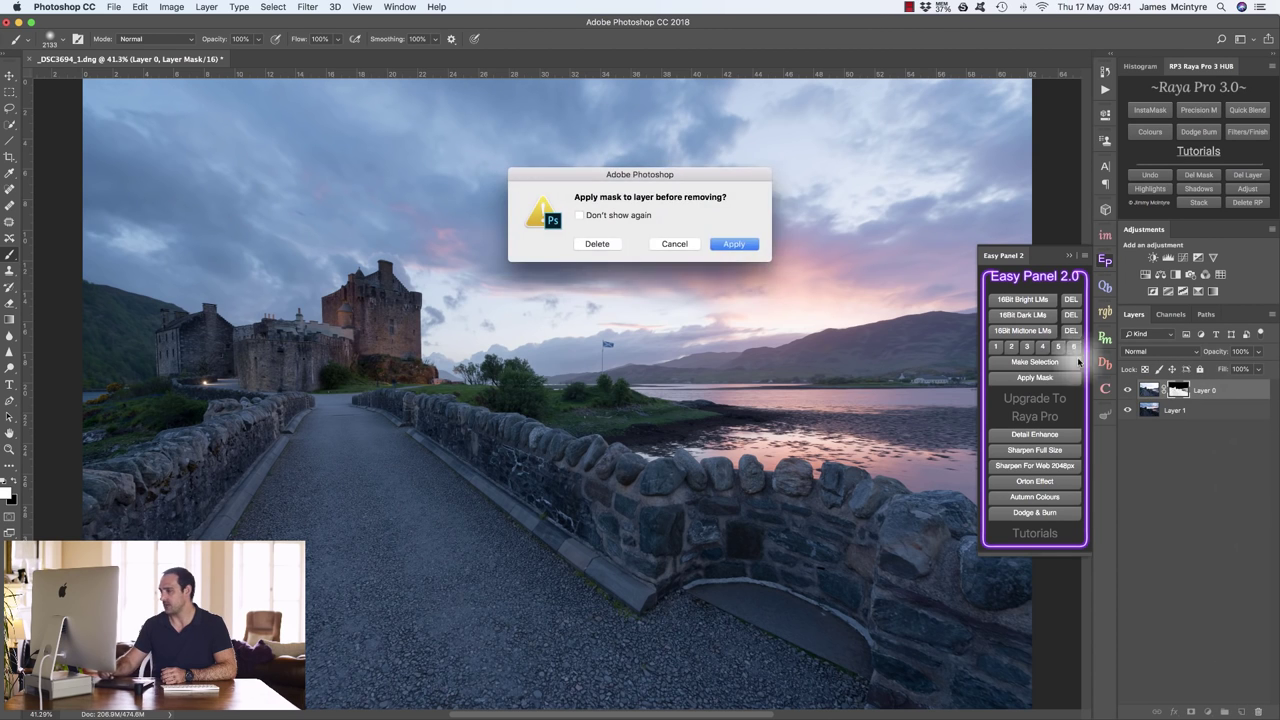
{"action": "left_click", "coordinate": [592, 243]}
{"action": "left_click_drag", "start_coordinate": [1191, 395], "coordinate": [1205, 410]}
{"action": "left_click", "coordinate": [1193, 390]}
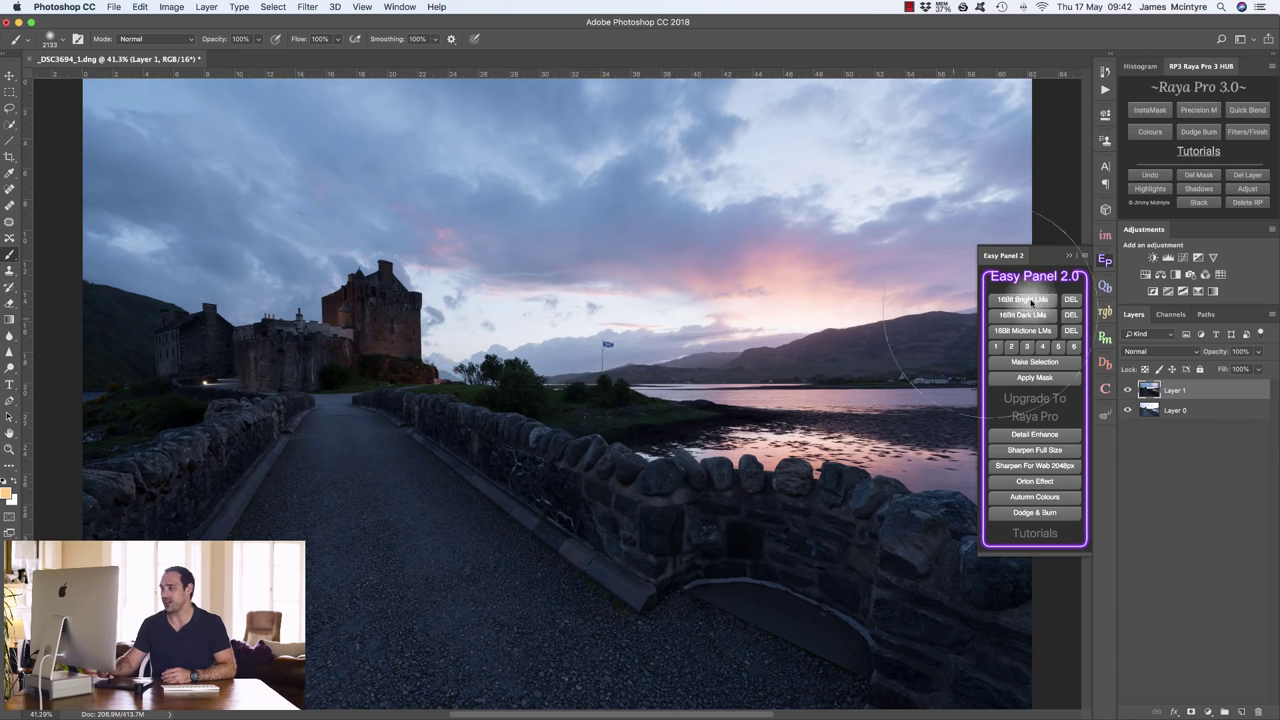
Hide Layer 1 and generate the 16-bit bright luminosity masks from the brighter exposure
{"action": "left_click", "coordinate": [992, 348]}
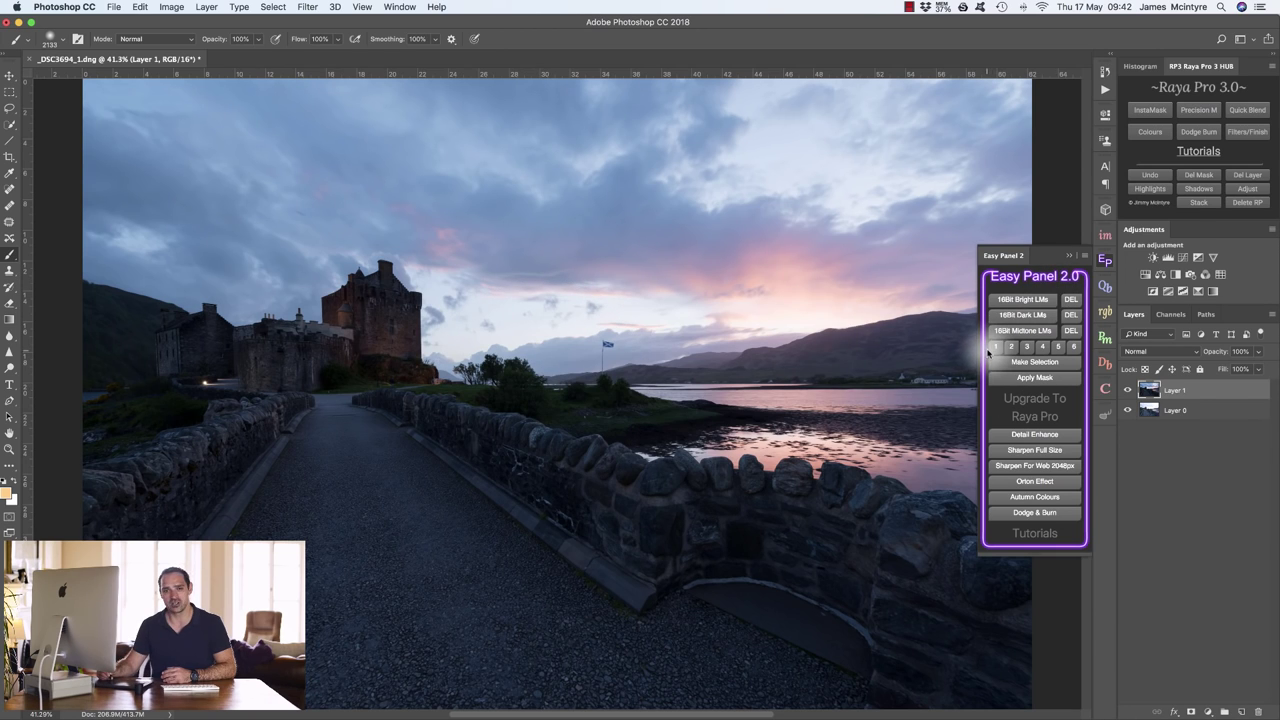
{"action": "left_click", "coordinate": [1127, 390]}
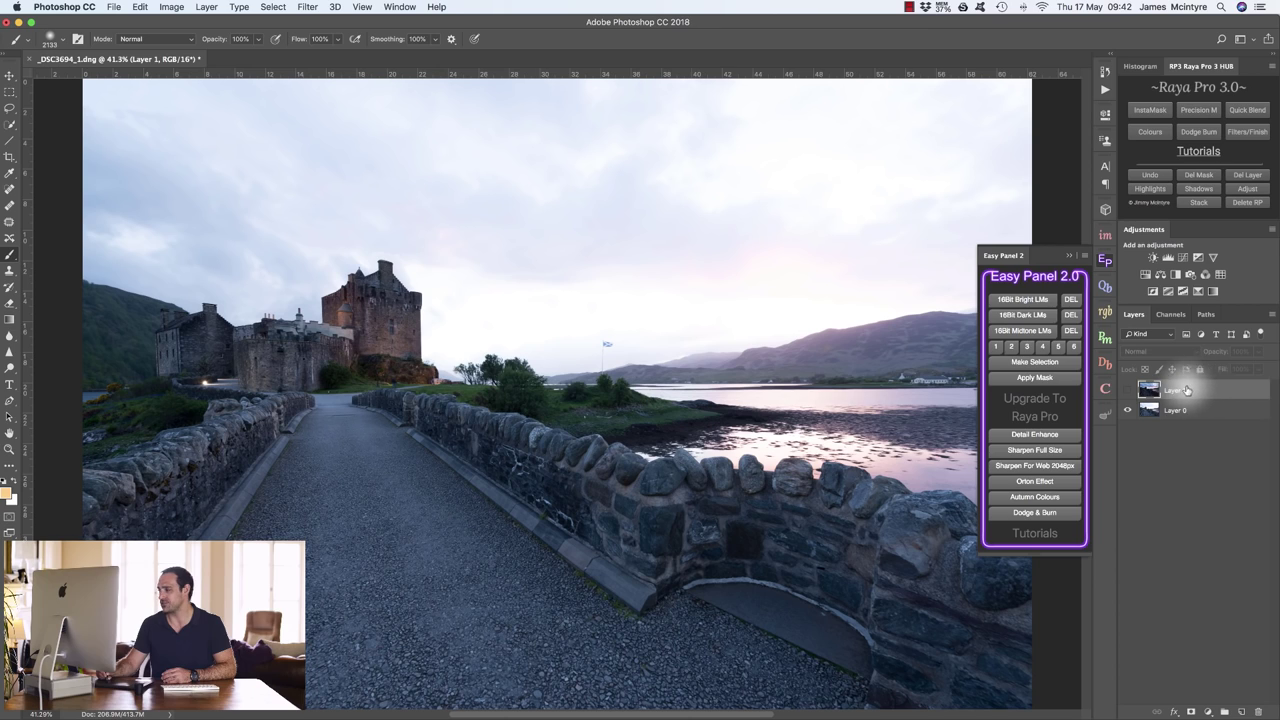
{"action": "left_click", "coordinate": [998, 299]}
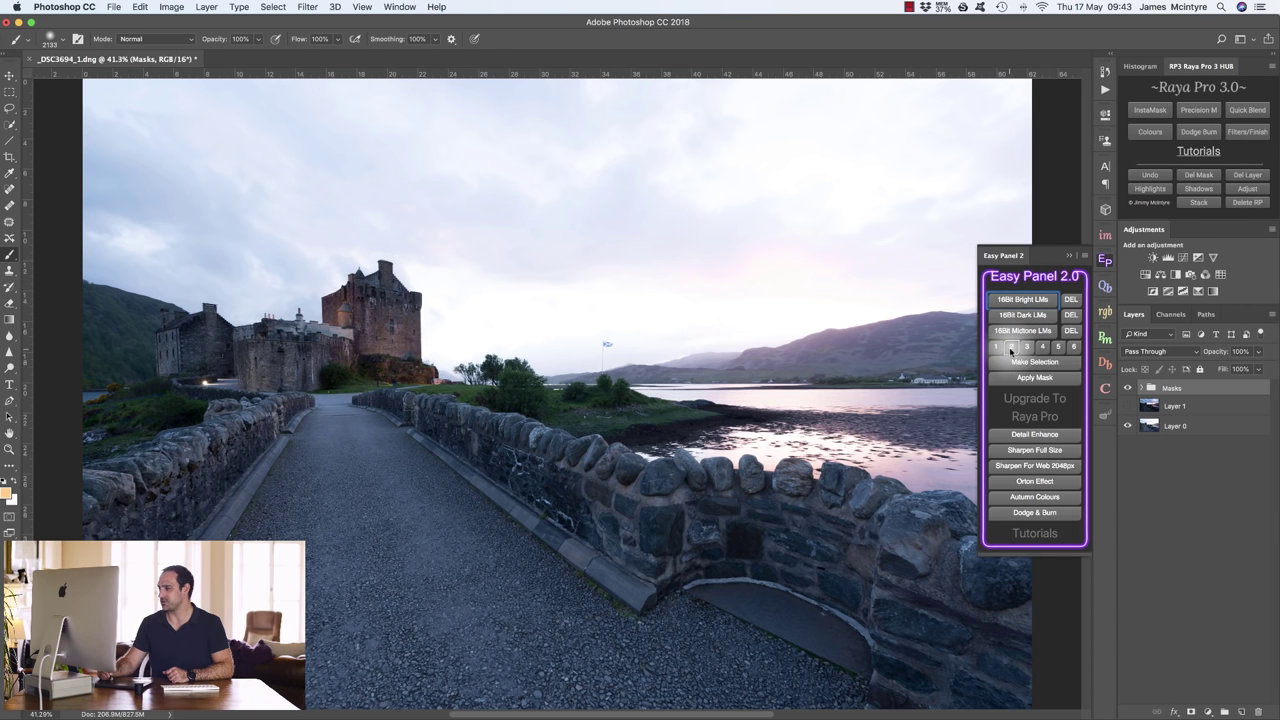
Preview bright luminosity mask 2 and apply it as the layer mask on Layer 1
{"action": "left_click", "coordinate": [1011, 347]}
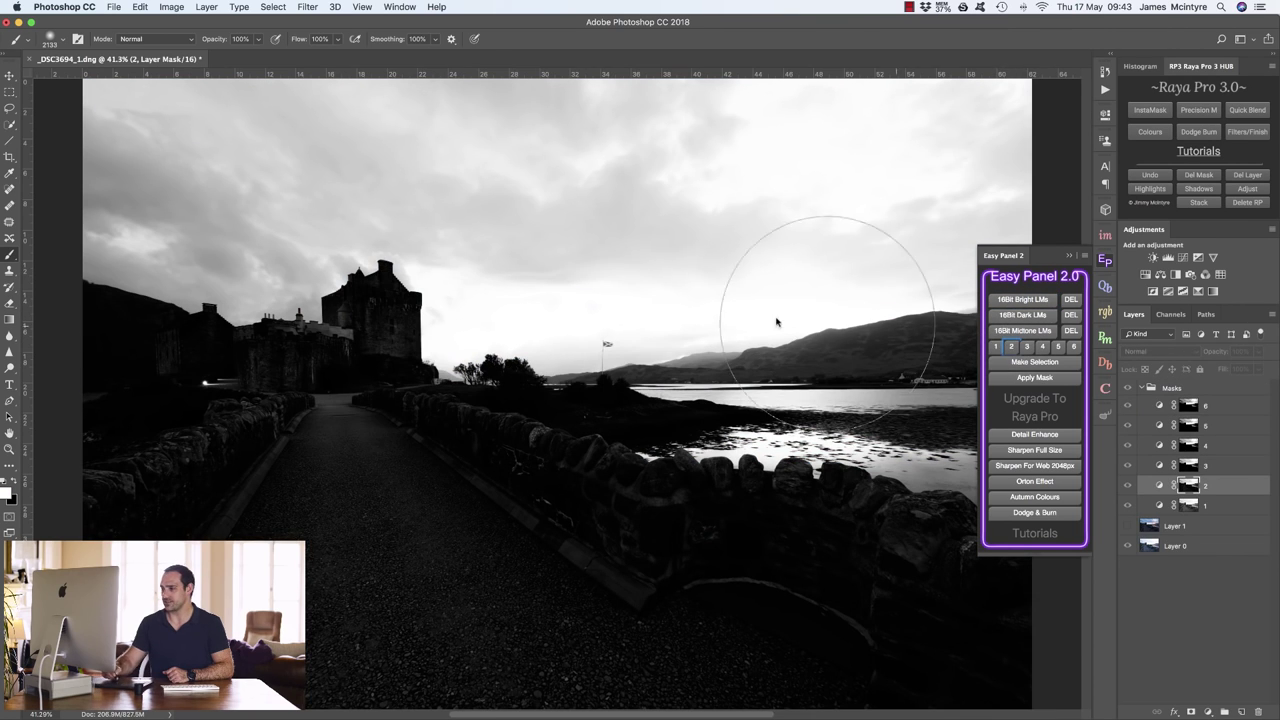
{"action": "left_click", "coordinate": [1213, 528]}
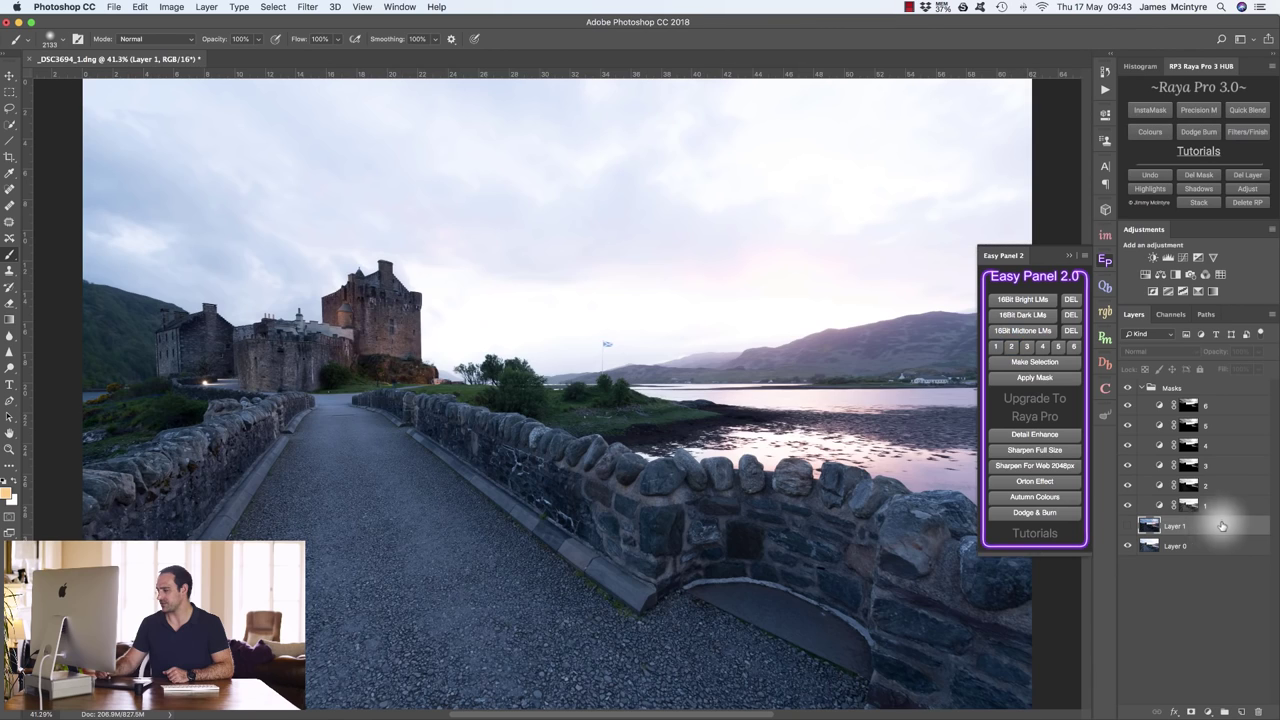
{"action": "left_click", "coordinate": [1037, 378]}
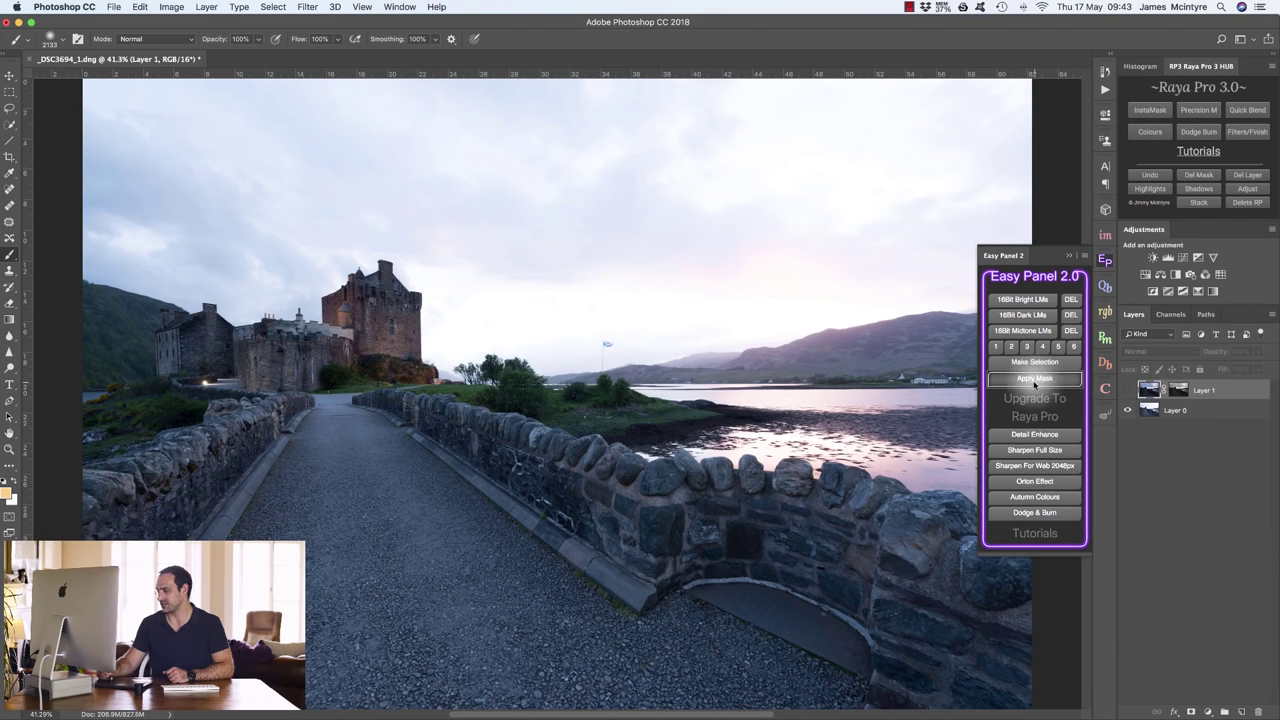
Show Layer 1 and toggle its visibility to compare the sky with and without the bright mask blend
{"action": "left_click", "coordinate": [1127, 390]}
{"action": "left_click", "coordinate": [1128, 391]}
{"action": "left_click", "coordinate": [1127, 390]}
{"action": "left_click", "coordinate": [1128, 391]}
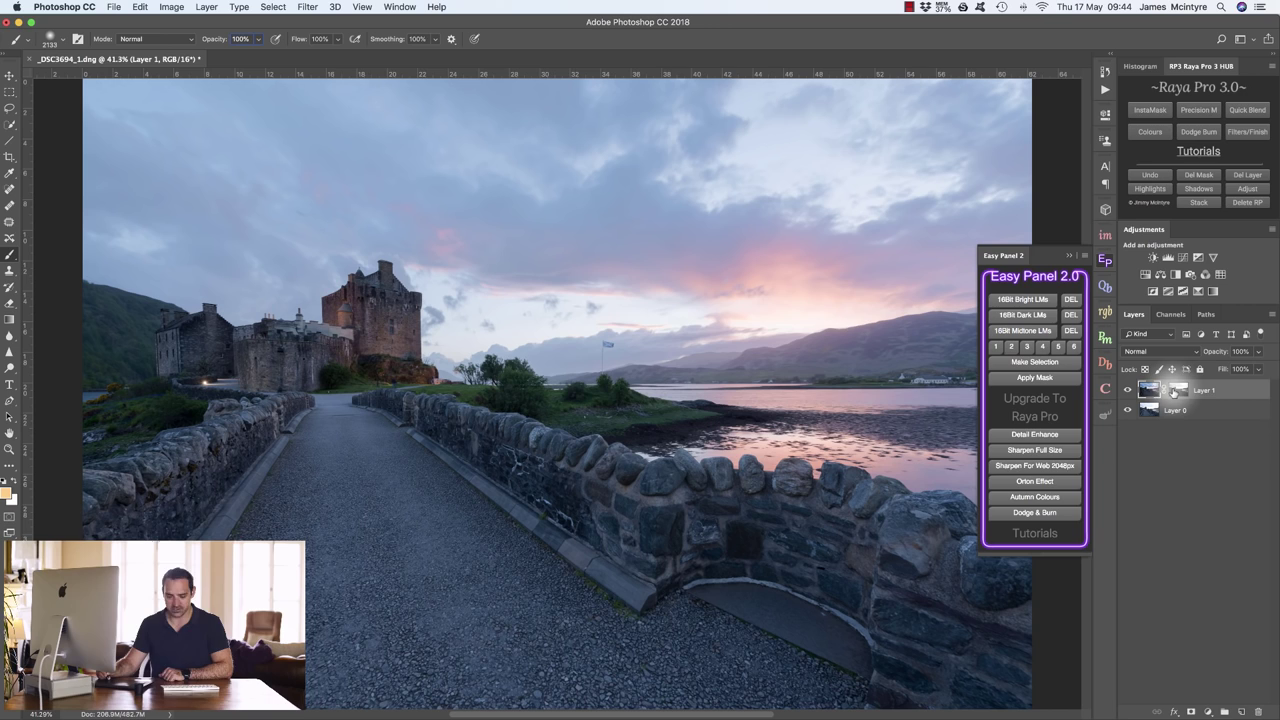
View Layer 1's mask on its own to examine its bright and dark areas, and return to the image
{"action": "left_click", "coordinate": [1152, 397]}
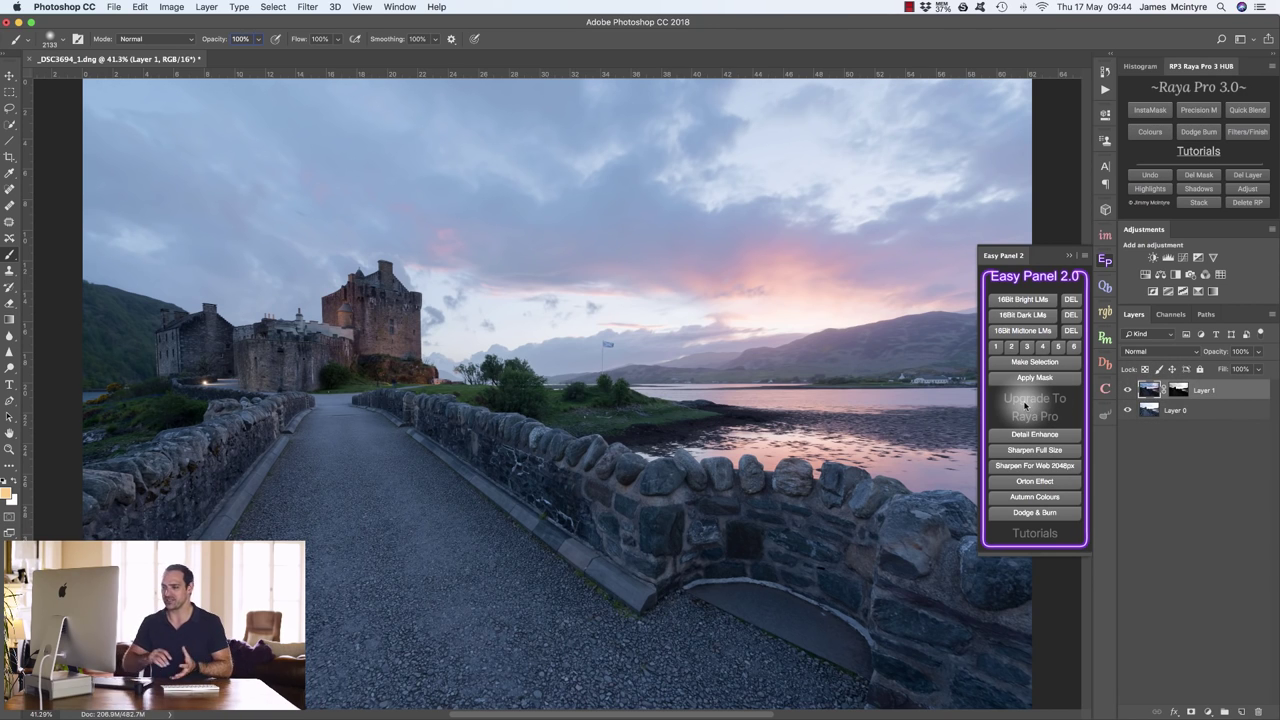
{"action": "left_click", "coordinate": [1181, 392]}
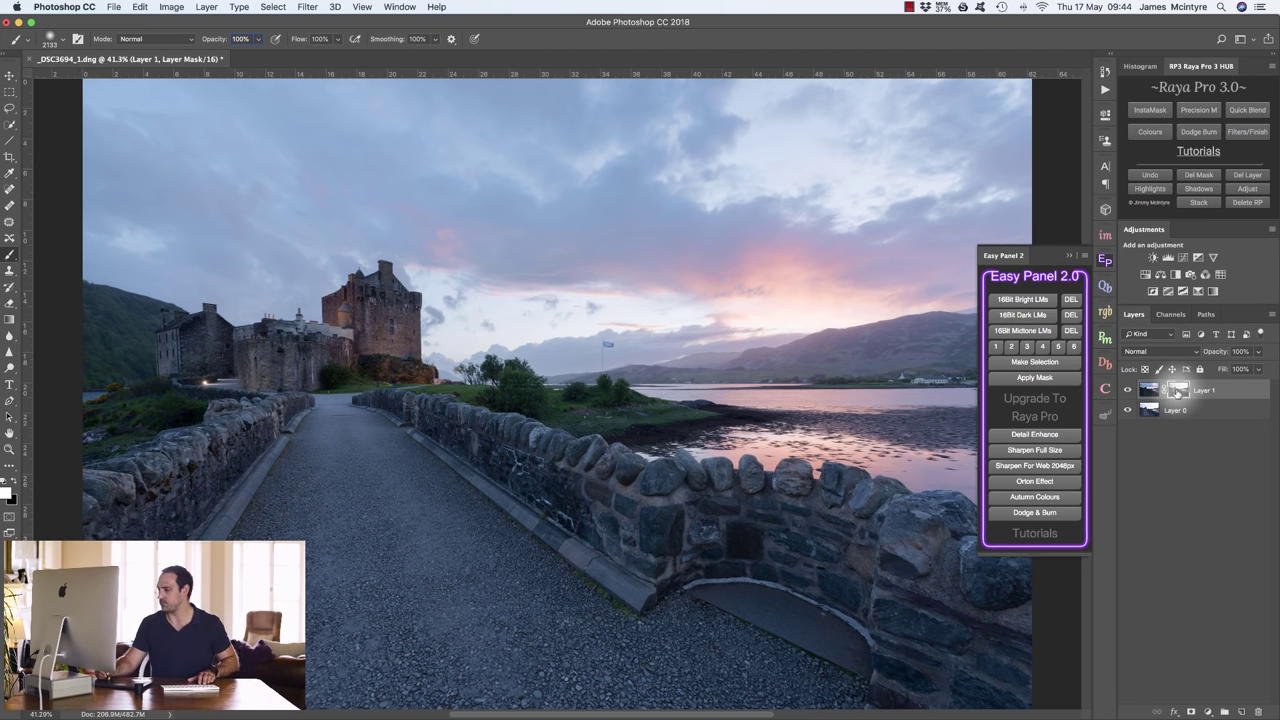
{"action": "key", "text": "super+i"}
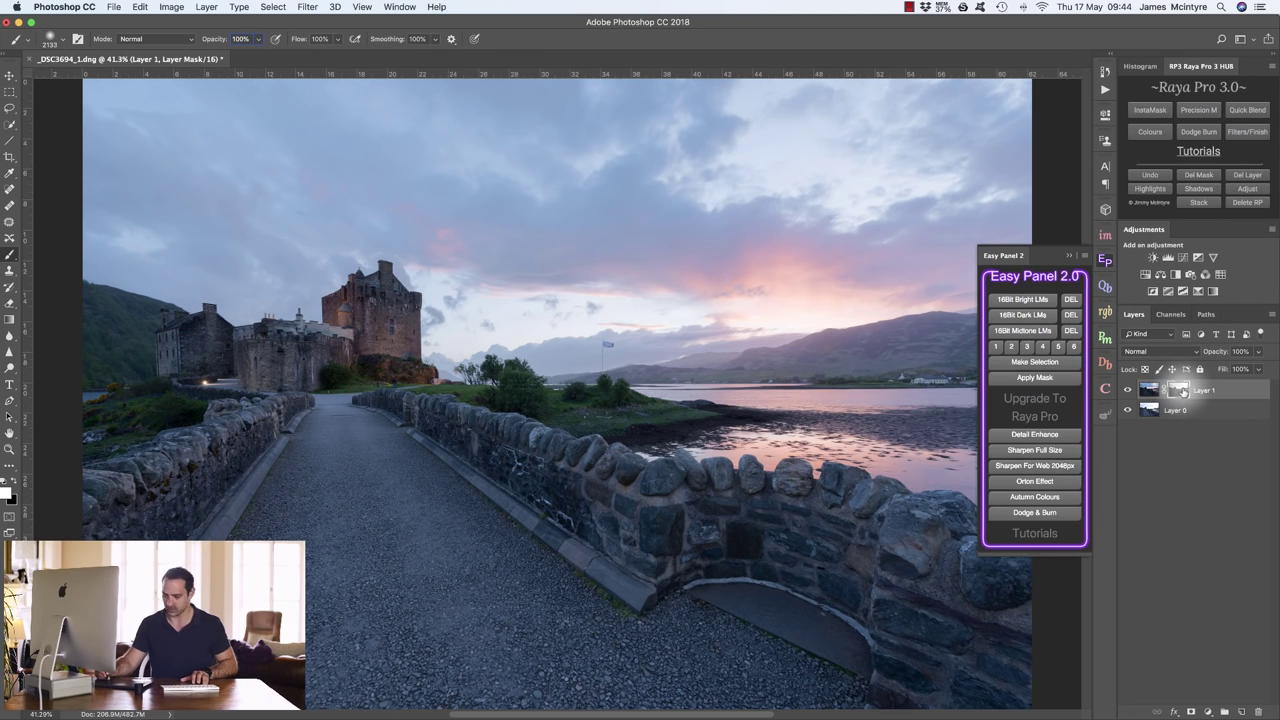
{"action": "key", "text": "super+i"}
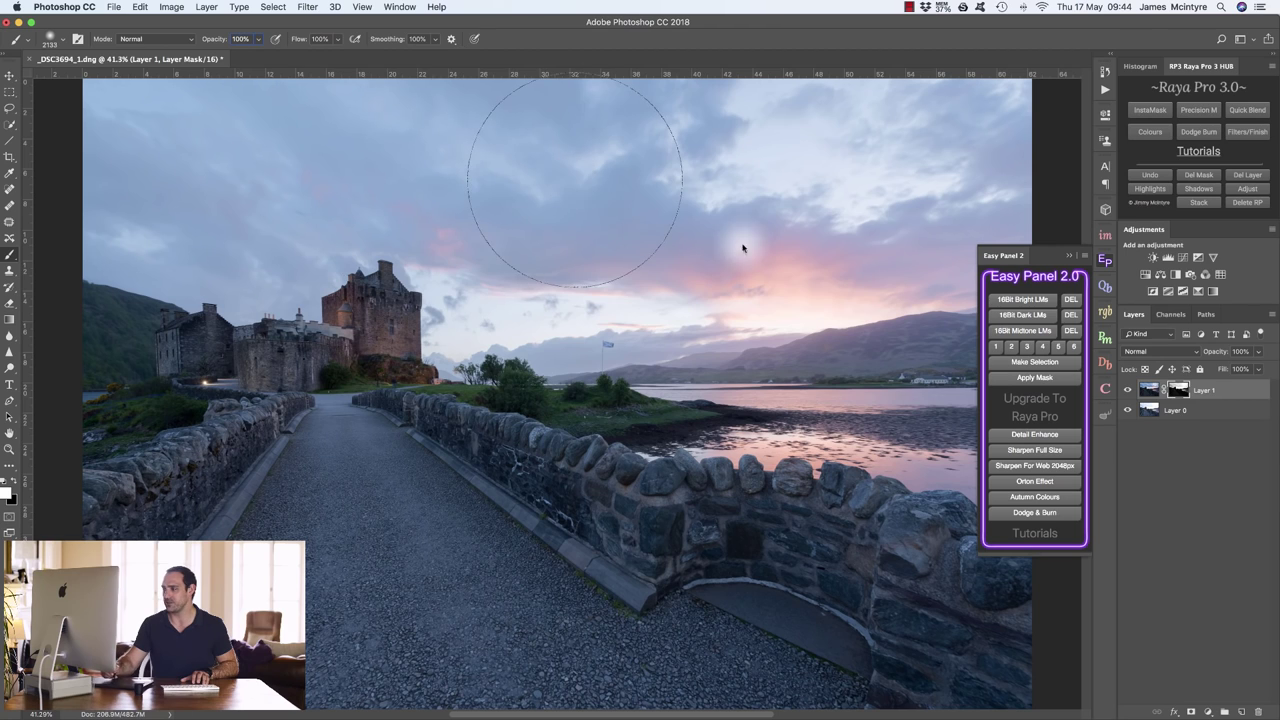
{"action": "key", "text": "super+i"}
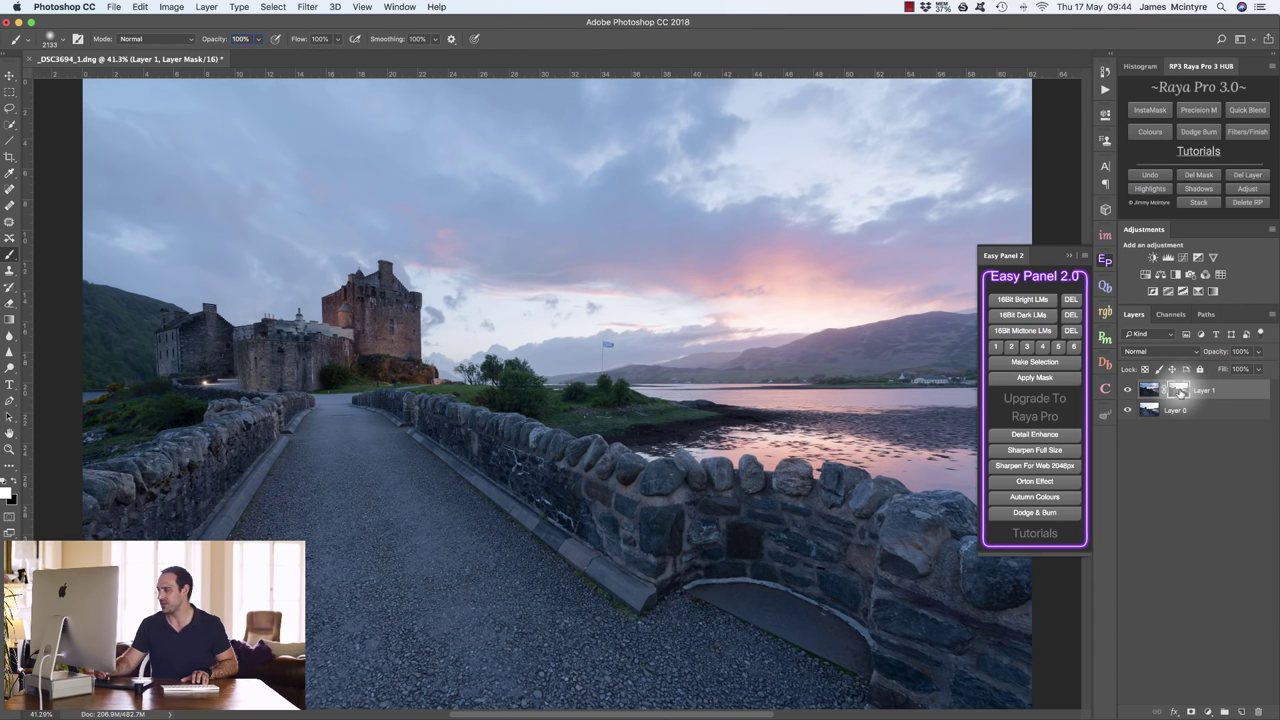
{"action": "left_click", "coordinate": [1181, 390], "text": "alt"}
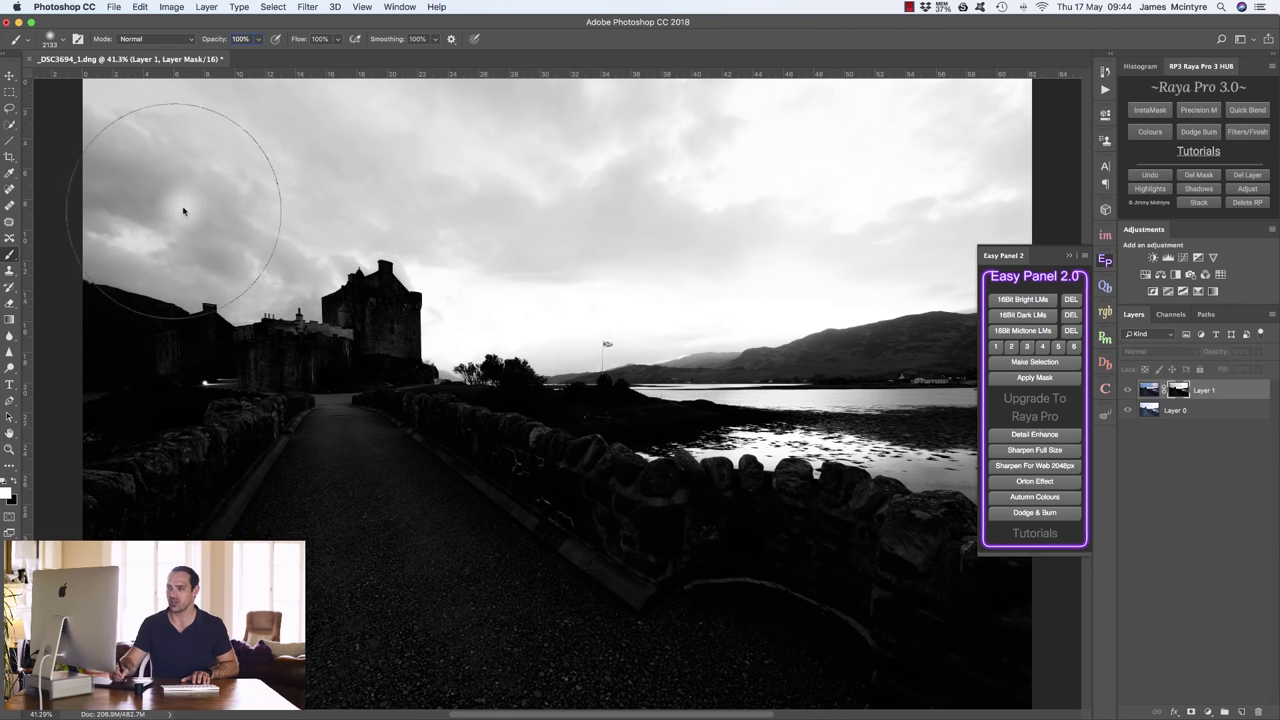
{"action": "left_click", "coordinate": [1150, 391]}
{"action": "left_click", "coordinate": [1148, 390]}
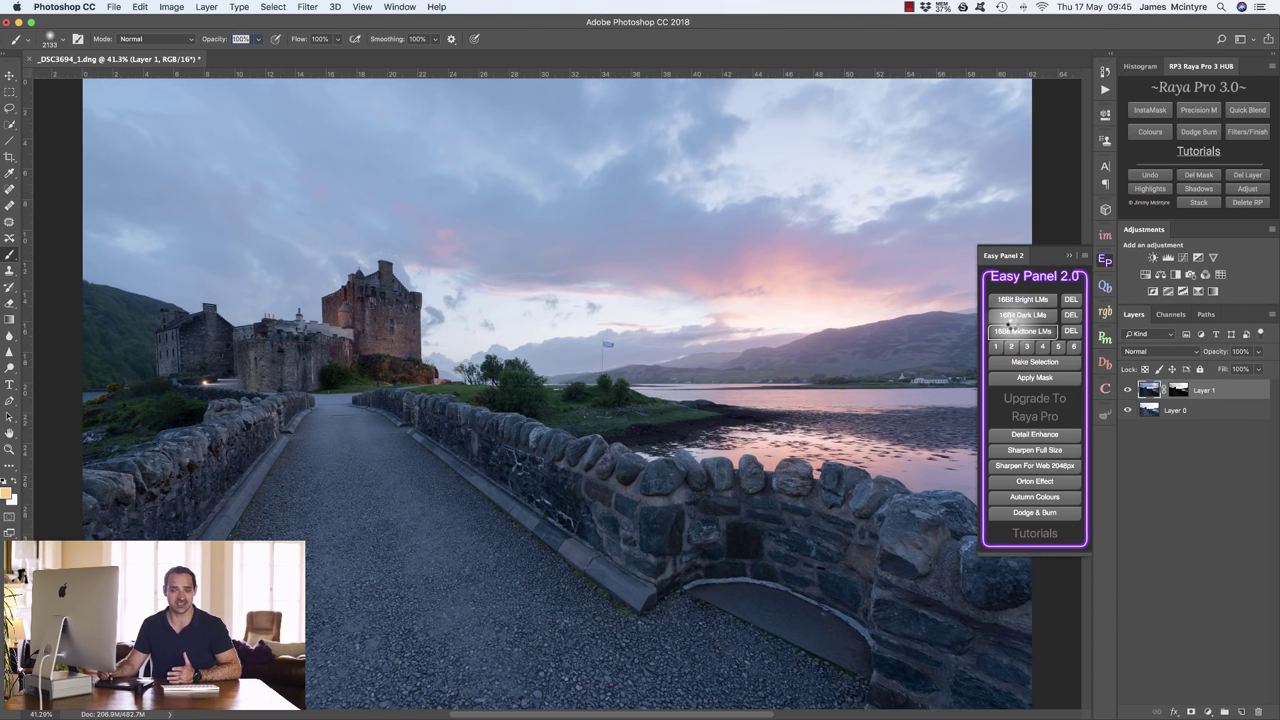
Generate the 16-bit midtone luminosity masks, preview masks 1 through 6, and delete the set
{"action": "left_click", "coordinate": [1013, 330]}
{"action": "left_click", "coordinate": [995, 346]}
{"action": "left_click", "coordinate": [1010, 346]}
{"action": "left_click", "coordinate": [1026, 346]}
{"action": "left_click", "coordinate": [1042, 346]}
{"action": "left_click", "coordinate": [1058, 346]}
{"action": "left_click", "coordinate": [1073, 346]}
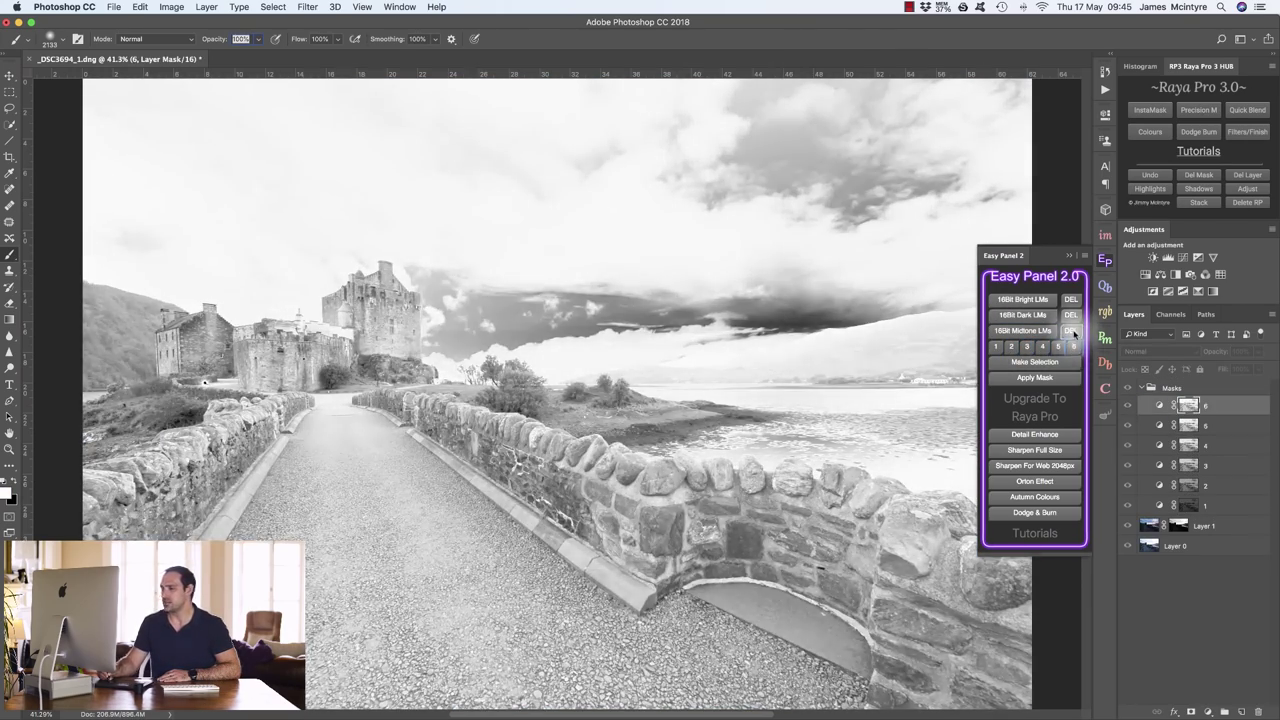
{"action": "left_click", "coordinate": [1071, 331]}
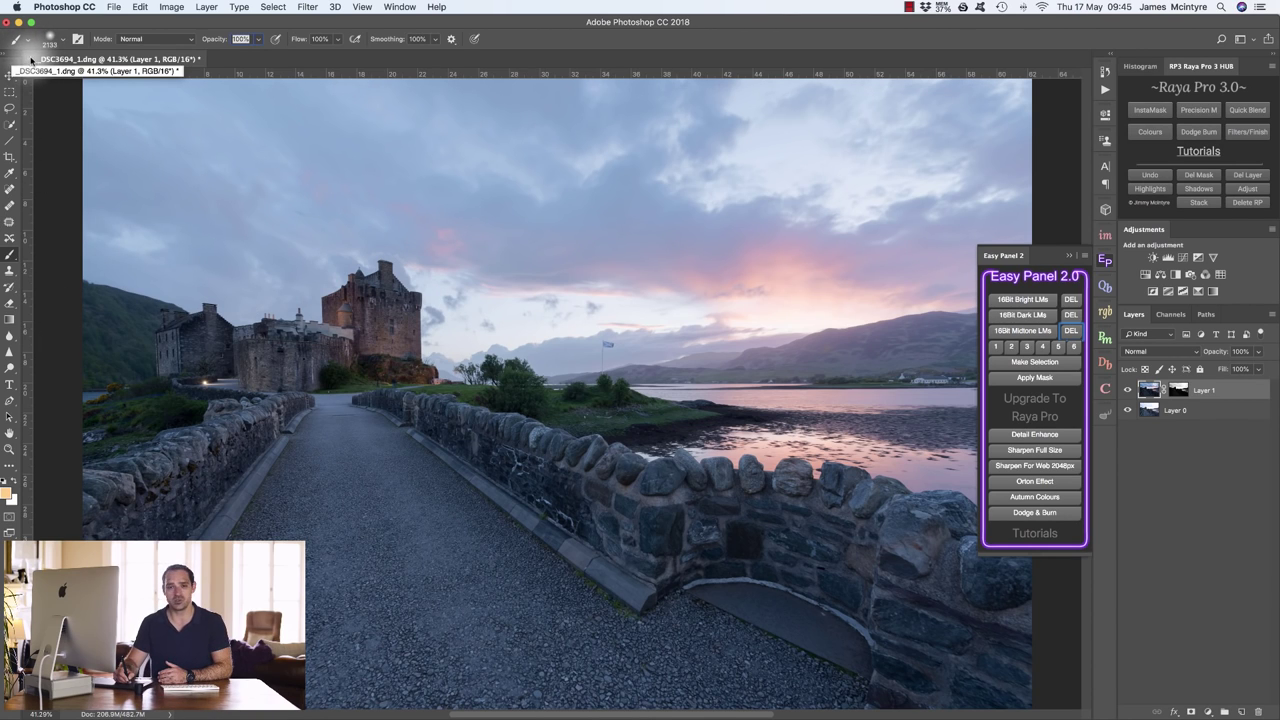
Close the castle document without saving and collapse the Easy Panel over the Dubai image
{"action": "left_click", "coordinate": [31, 60]}
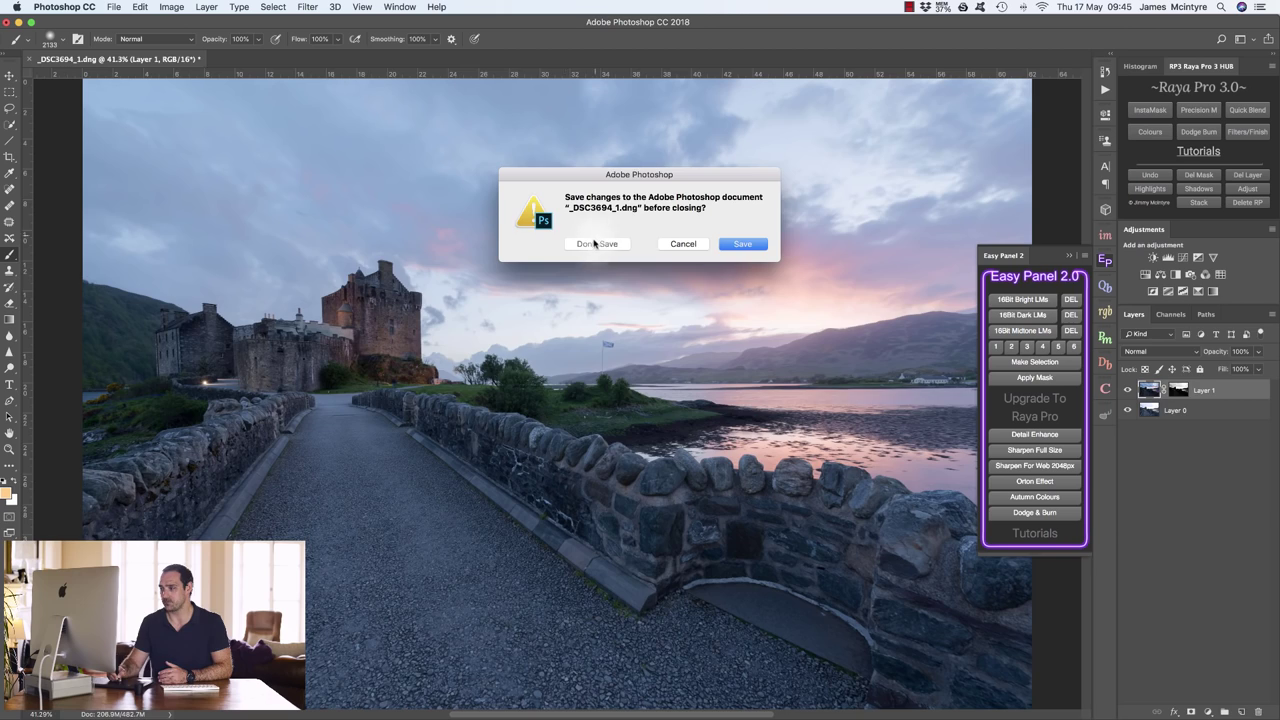
{"action": "left_click", "coordinate": [595, 243]}
{"action": "left_click", "coordinate": [1105, 259]}
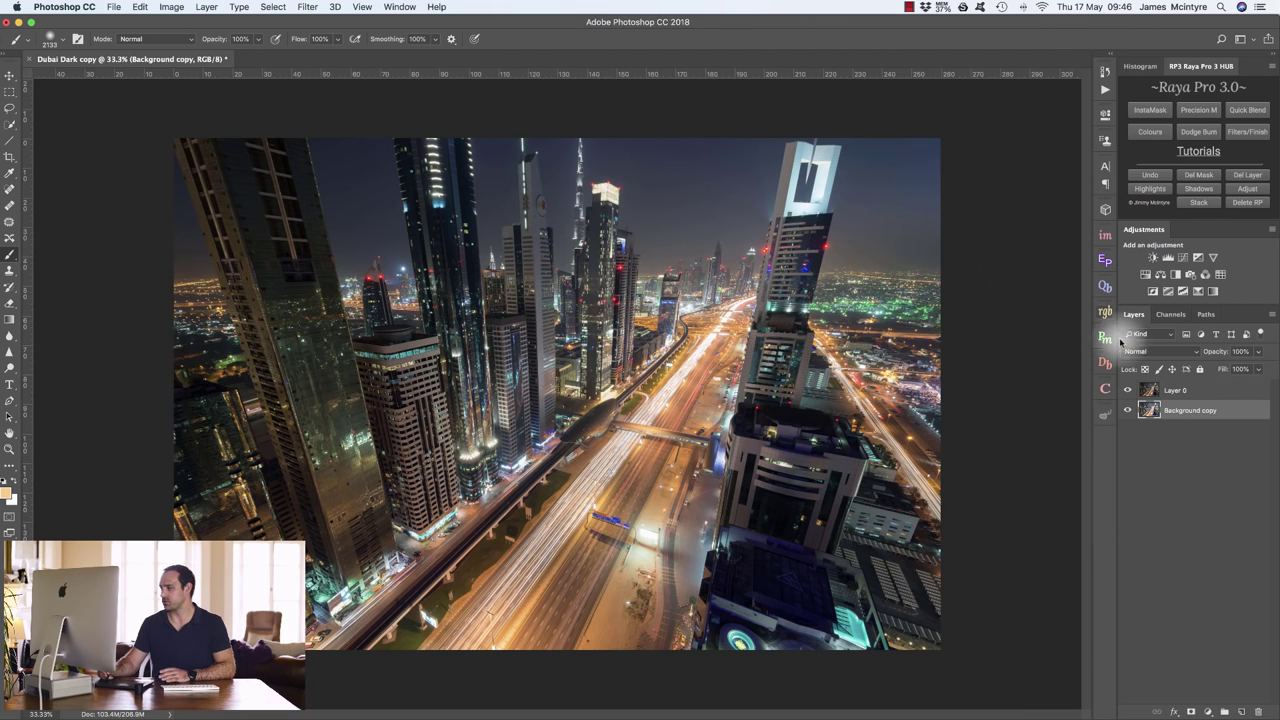
Toggle Layer 0's visibility to compare the dark and bright exposures of the Dubai cityscape
{"action": "left_click", "coordinate": [1127, 390]}
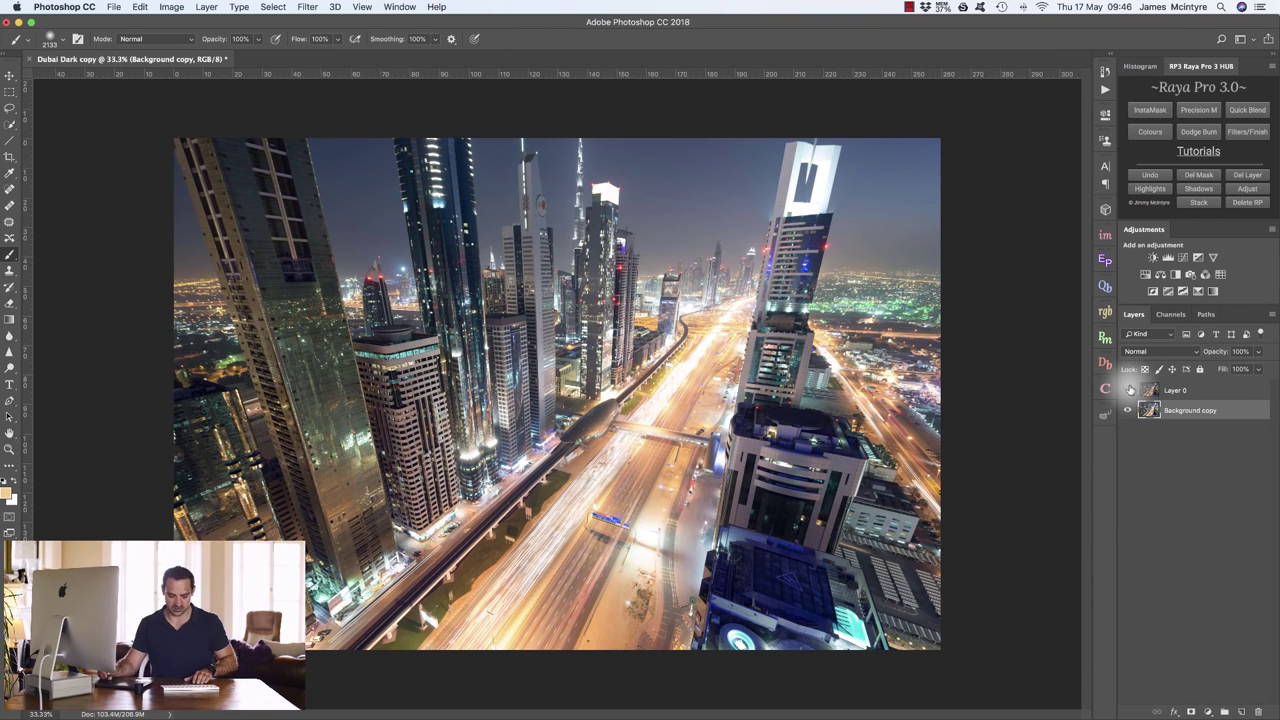
{"action": "left_click", "coordinate": [1127, 390]}
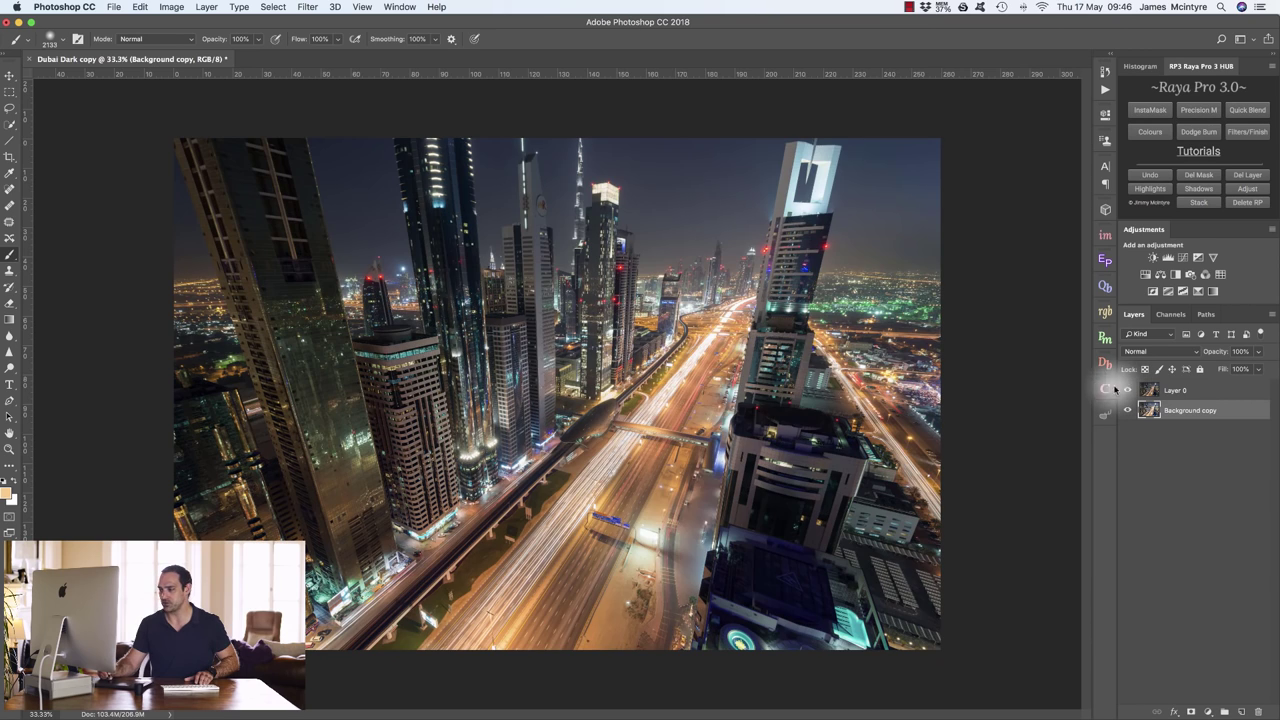
{"action": "key", "text": "z"}
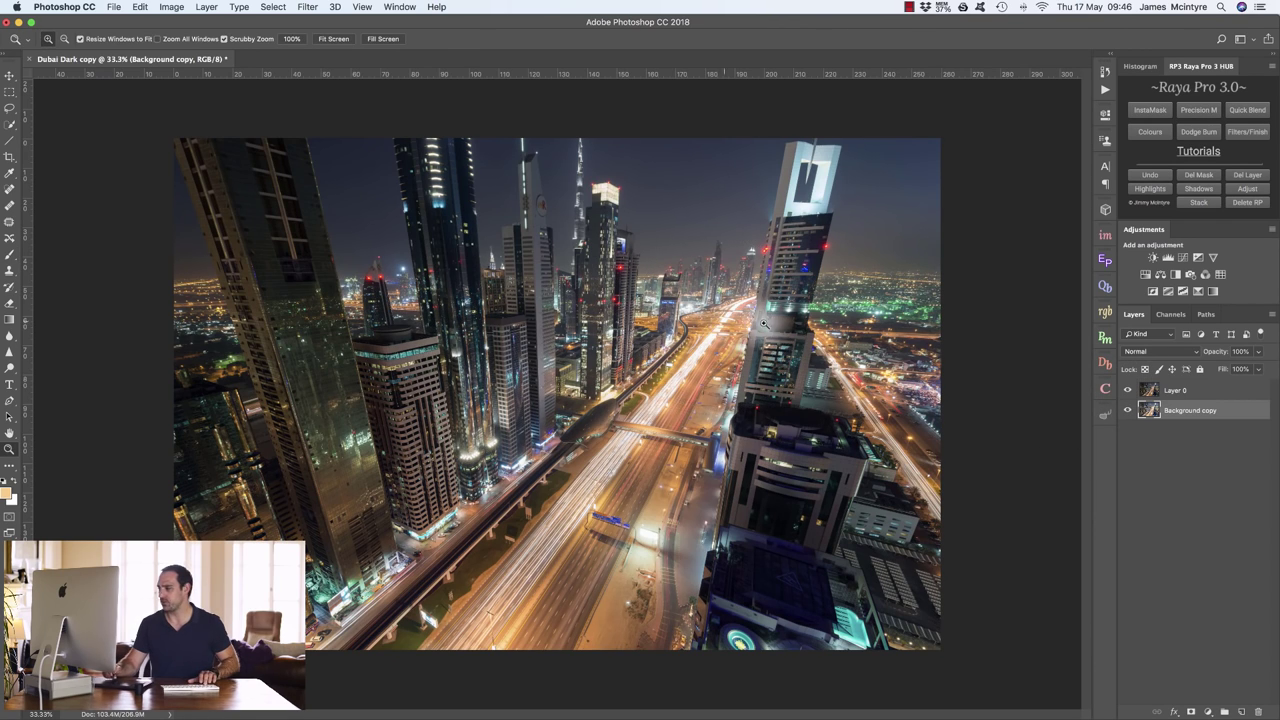
{"action": "left_click", "coordinate": [1128, 390]}
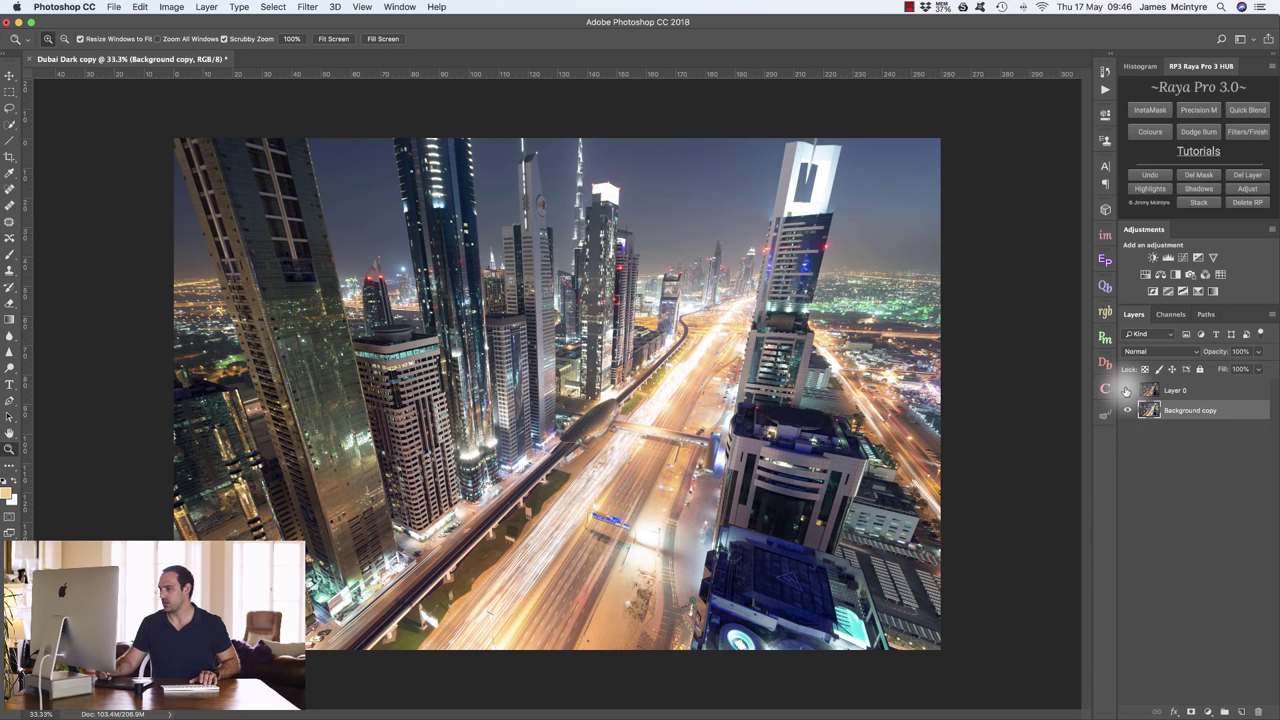
{"action": "left_click", "coordinate": [1127, 390]}
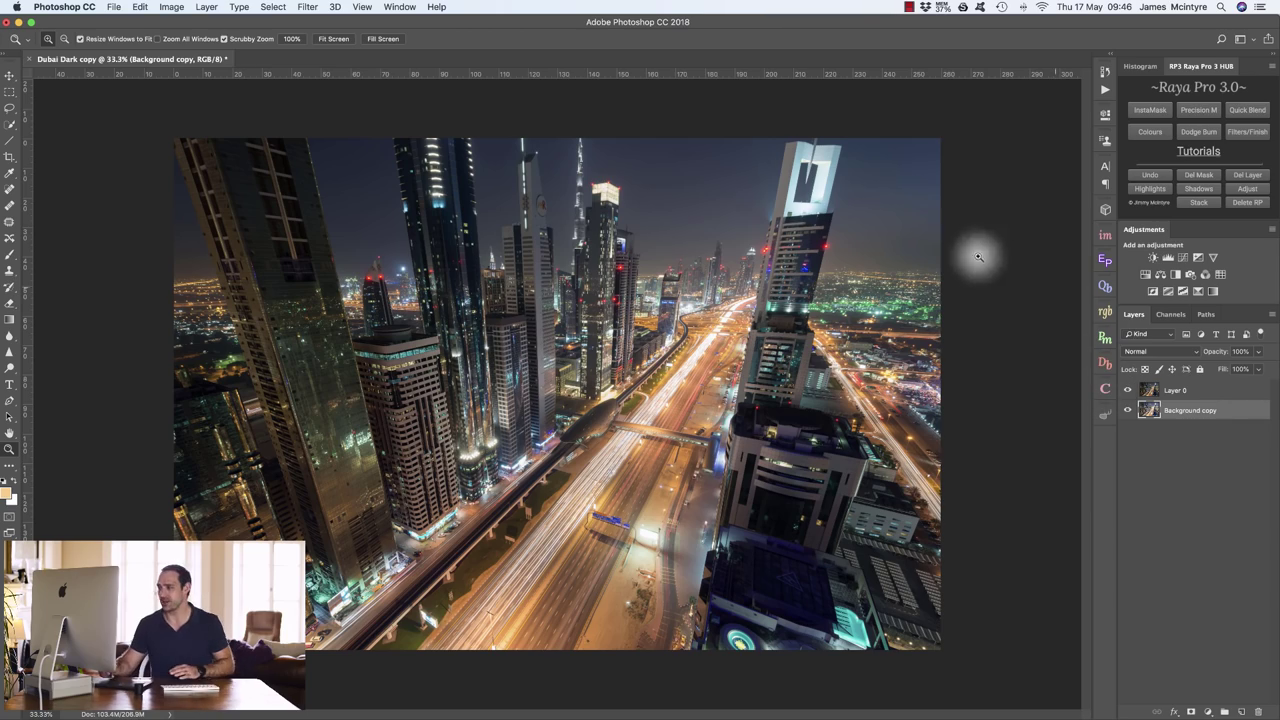
Select Layer 0 and compare both exposures up close at the illuminated tower top by toggling its visibility
{"action": "left_click_drag", "start_coordinate": [617, 197], "coordinate": [691, 194]}
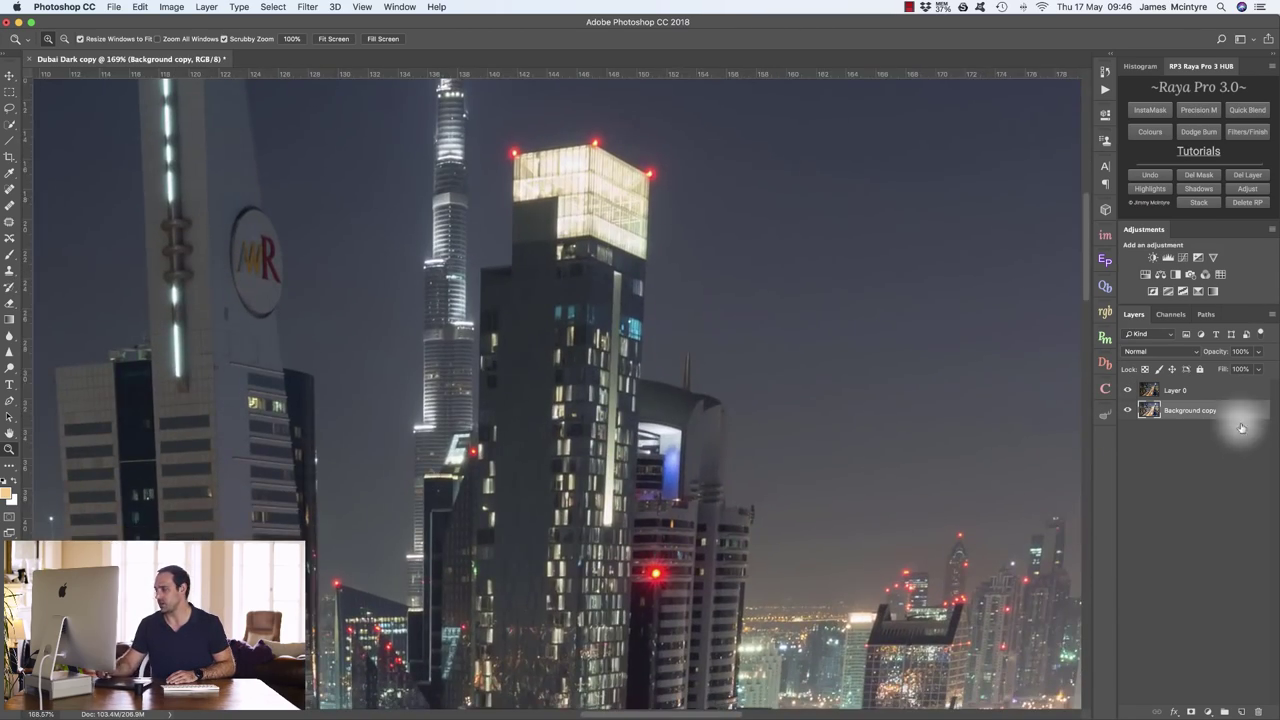
{"action": "left_click", "coordinate": [1199, 390]}
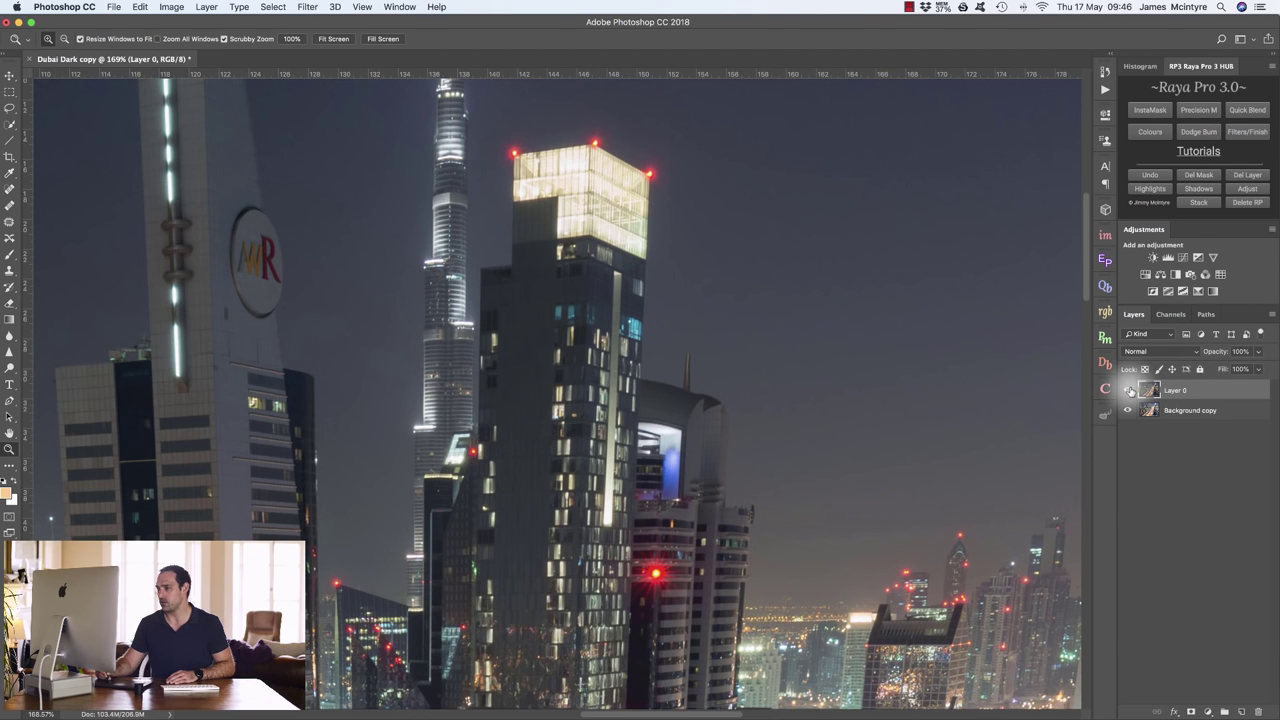
{"action": "left_click", "coordinate": [1129, 391]}
{"action": "left_click", "coordinate": [1129, 391]}
{"action": "left_click", "coordinate": [1129, 391]}
{"action": "left_click", "coordinate": [1129, 391]}
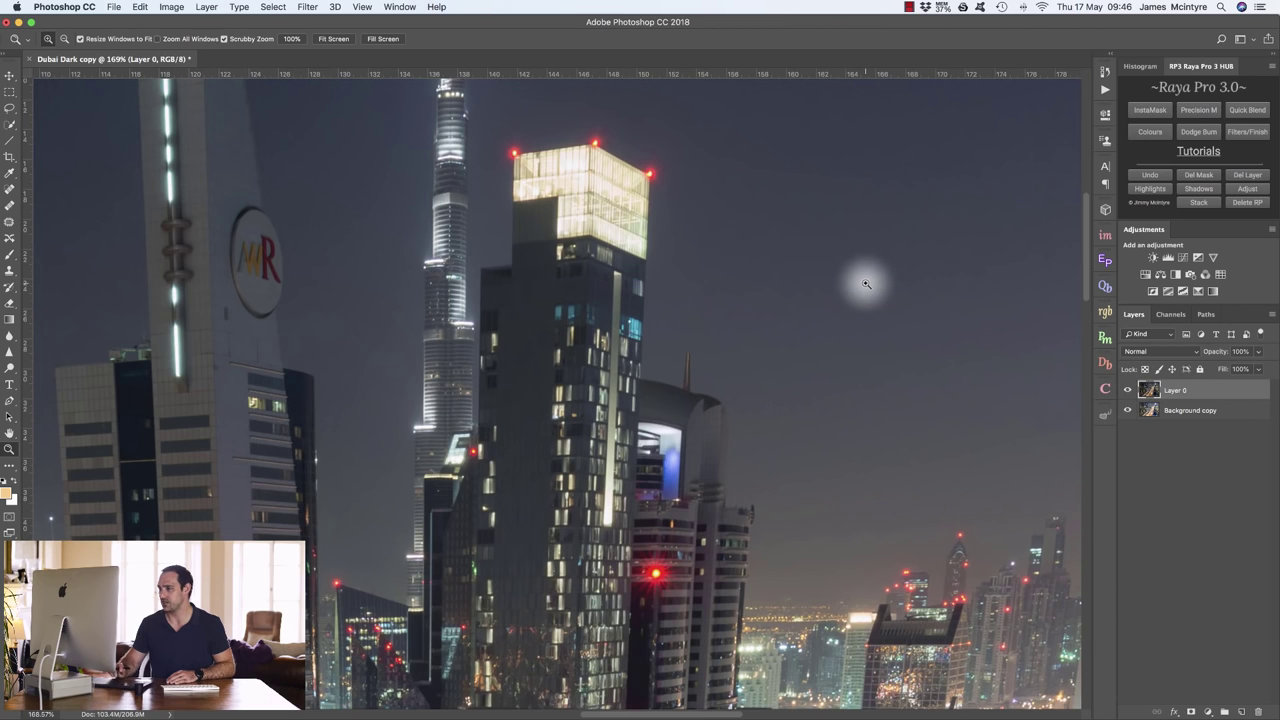
Compare both exposures up close at the brightly lit tower beside the right-hand city lights by toggling Layer 0
{"action": "scroll", "coordinate": [866, 284], "scroll_direction": "right", "scroll_amount": 10}
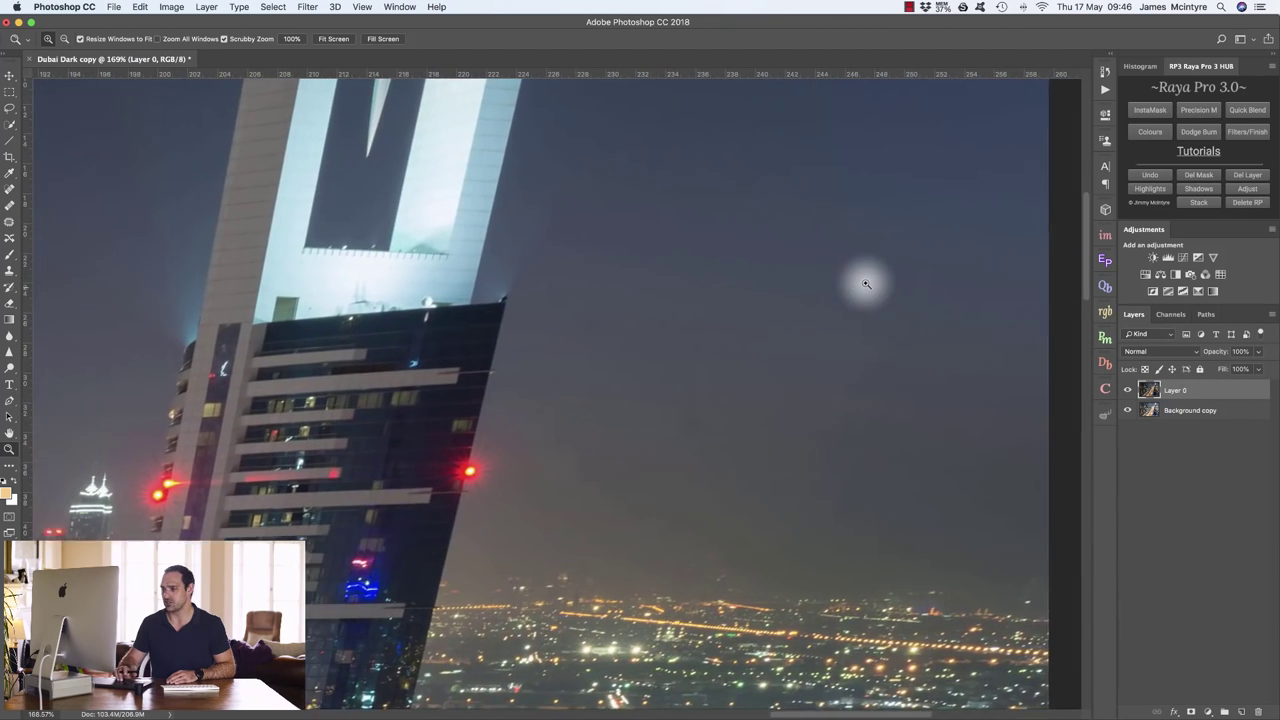
{"action": "scroll", "coordinate": [866, 284], "scroll_direction": "left", "scroll_amount": 2}
{"action": "left_click", "coordinate": [1127, 391]}
{"action": "left_click", "coordinate": [1127, 391]}
Hide Layer 0, generate the 16-bit bright luminosity masks from the Background copy, and preview mask 1
{"action": "key", "text": "super+0"}
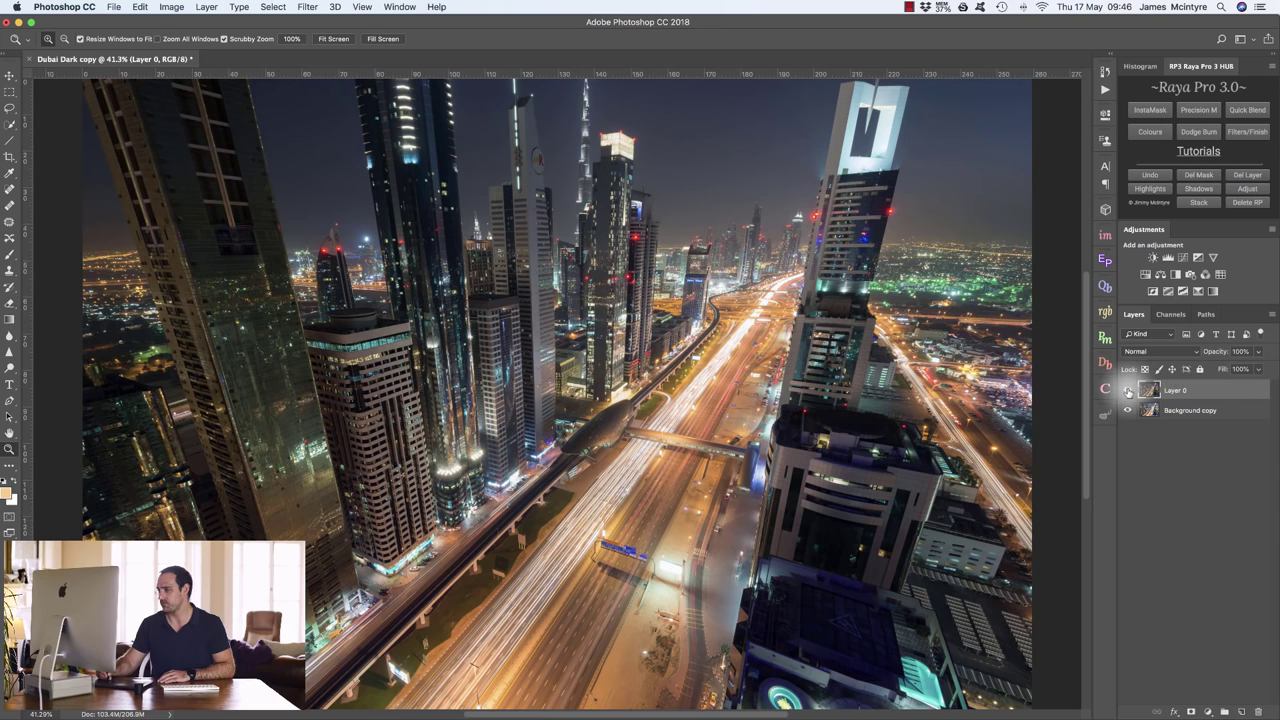
{"action": "left_click", "coordinate": [1127, 391]}
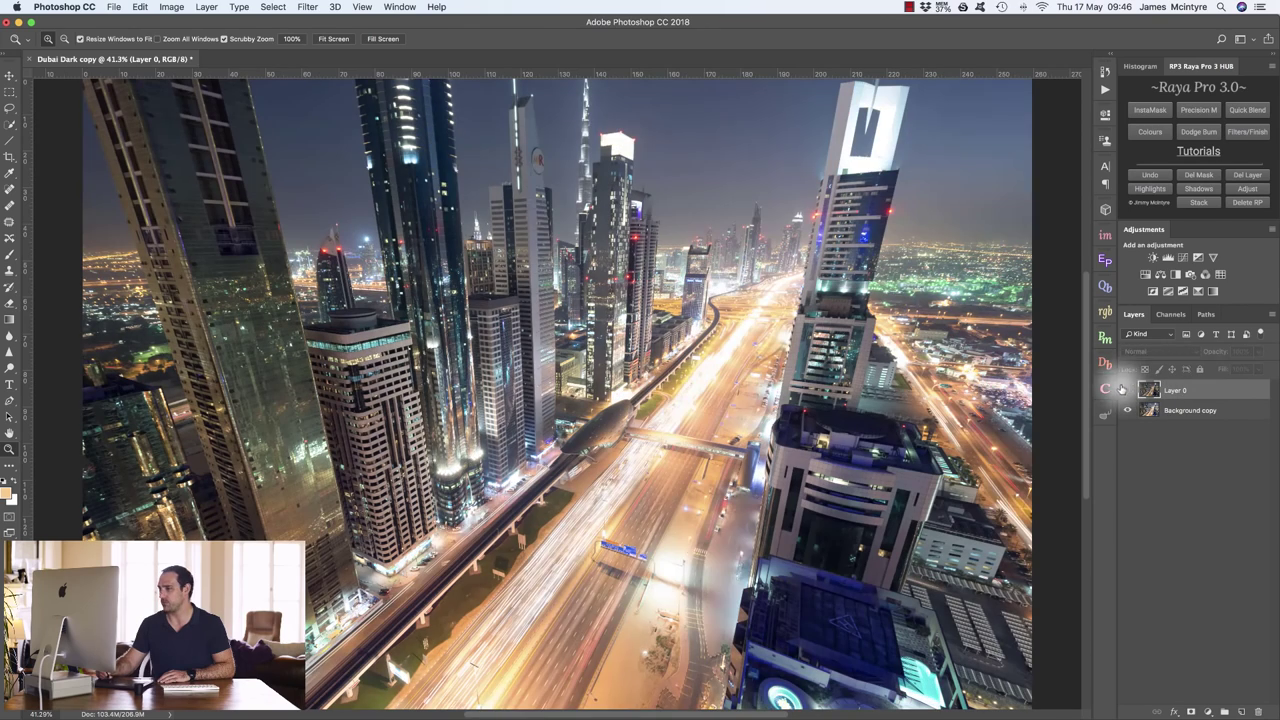
{"action": "left_click", "coordinate": [1103, 262]}
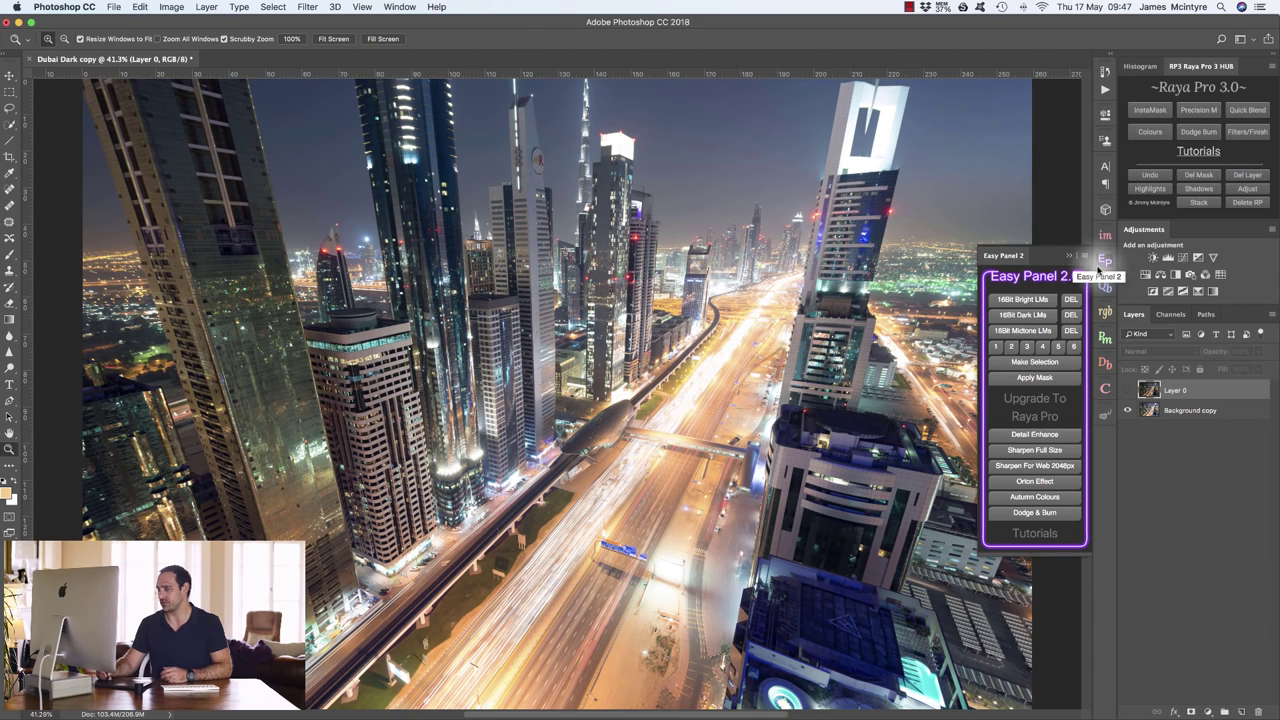
{"action": "left_click", "coordinate": [1018, 299]}
{"action": "left_click", "coordinate": [998, 347]}
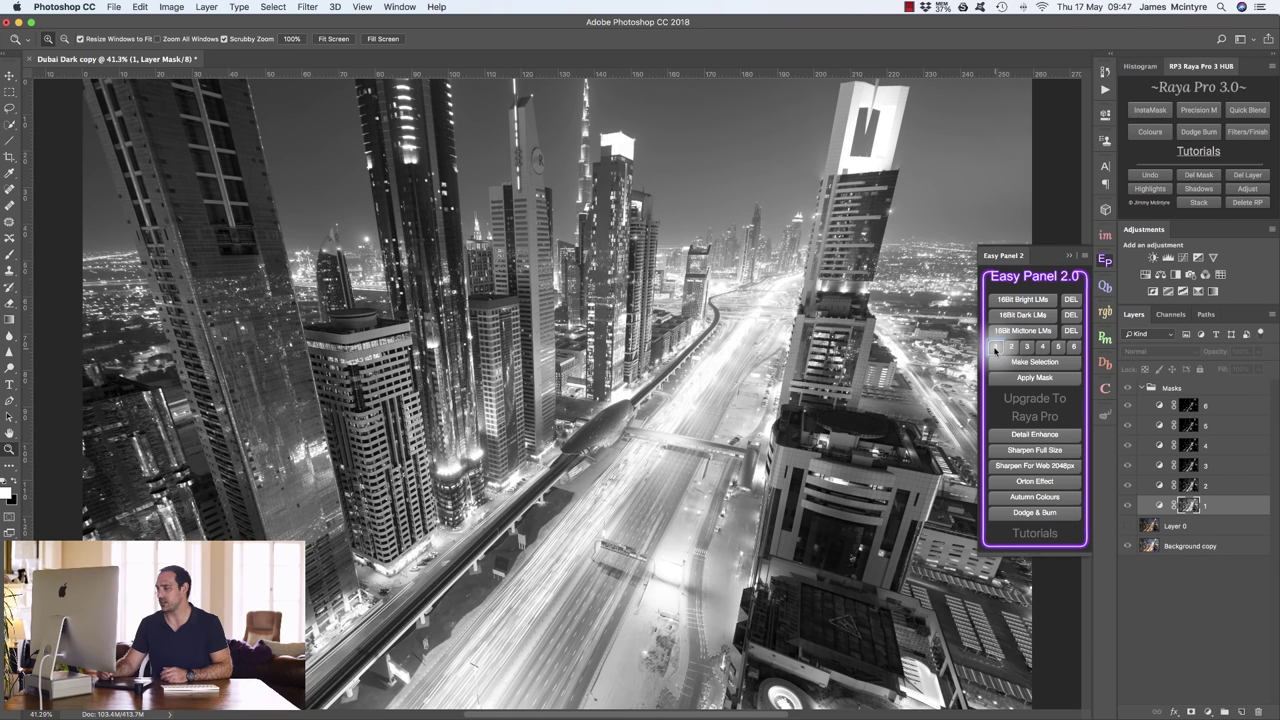
Add a black layer mask to Layer 0
{"action": "left_click", "coordinate": [1175, 532]}
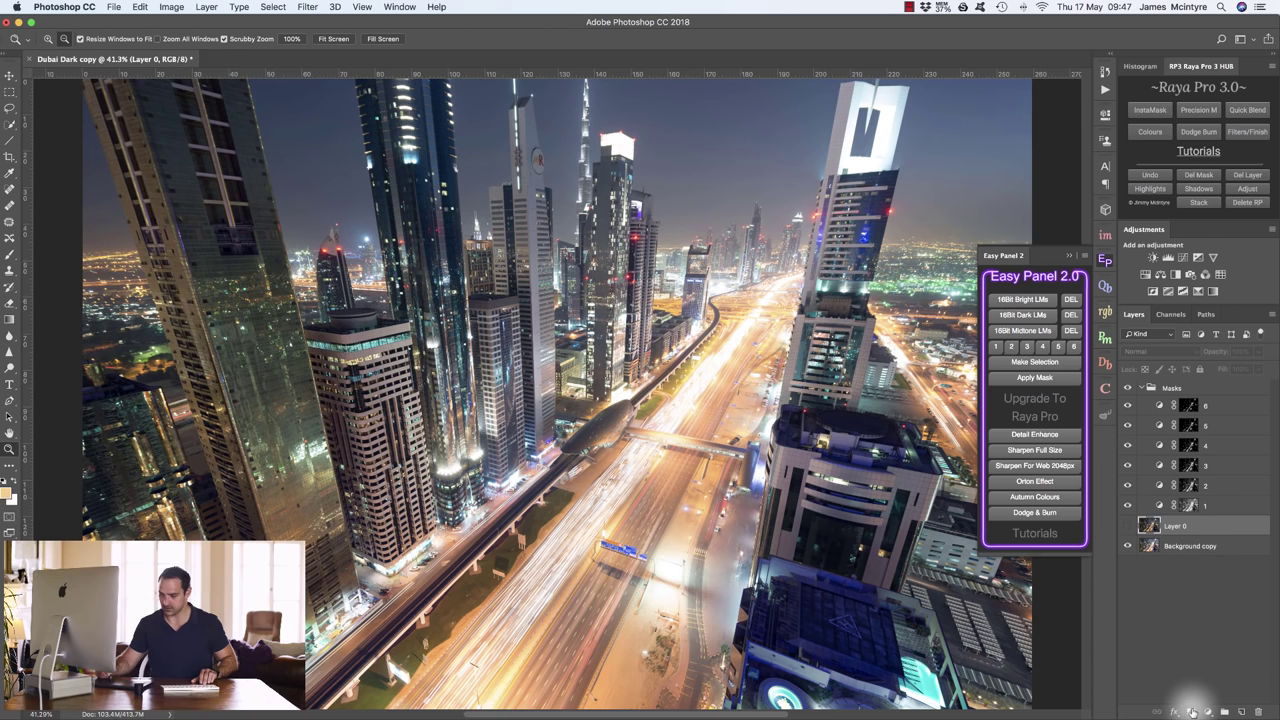
{"action": "left_click", "coordinate": [1192, 712], "text": "alt"}
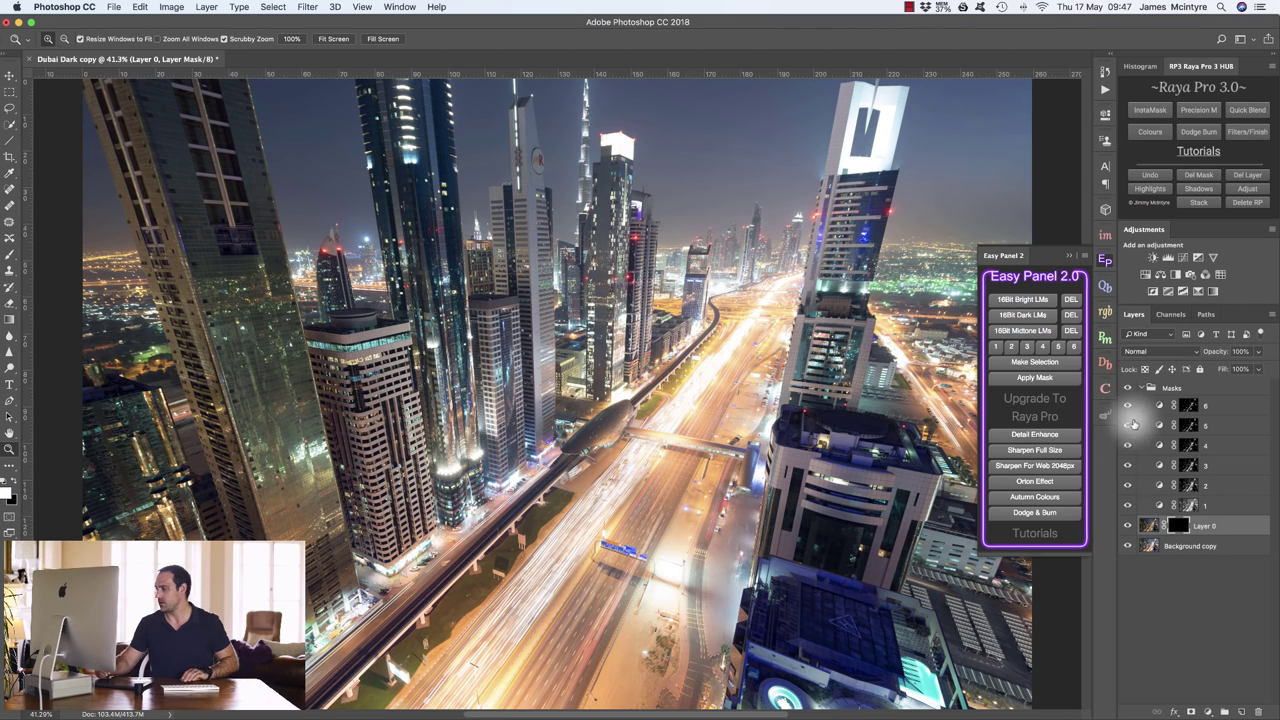
Try painting on Layer 0's mask over the illuminated central tower top through a bright mask 1 selection with hidden edges
{"action": "left_click", "coordinate": [997, 347]}
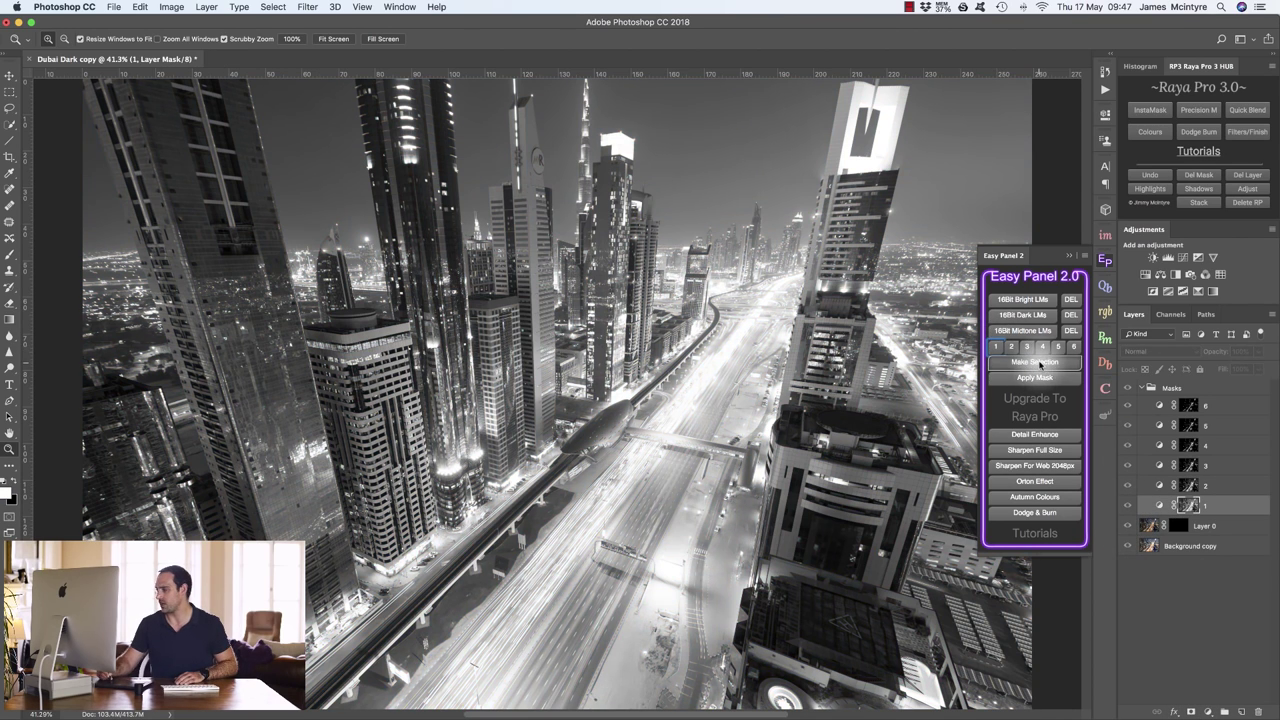
{"action": "left_click", "coordinate": [1041, 364]}
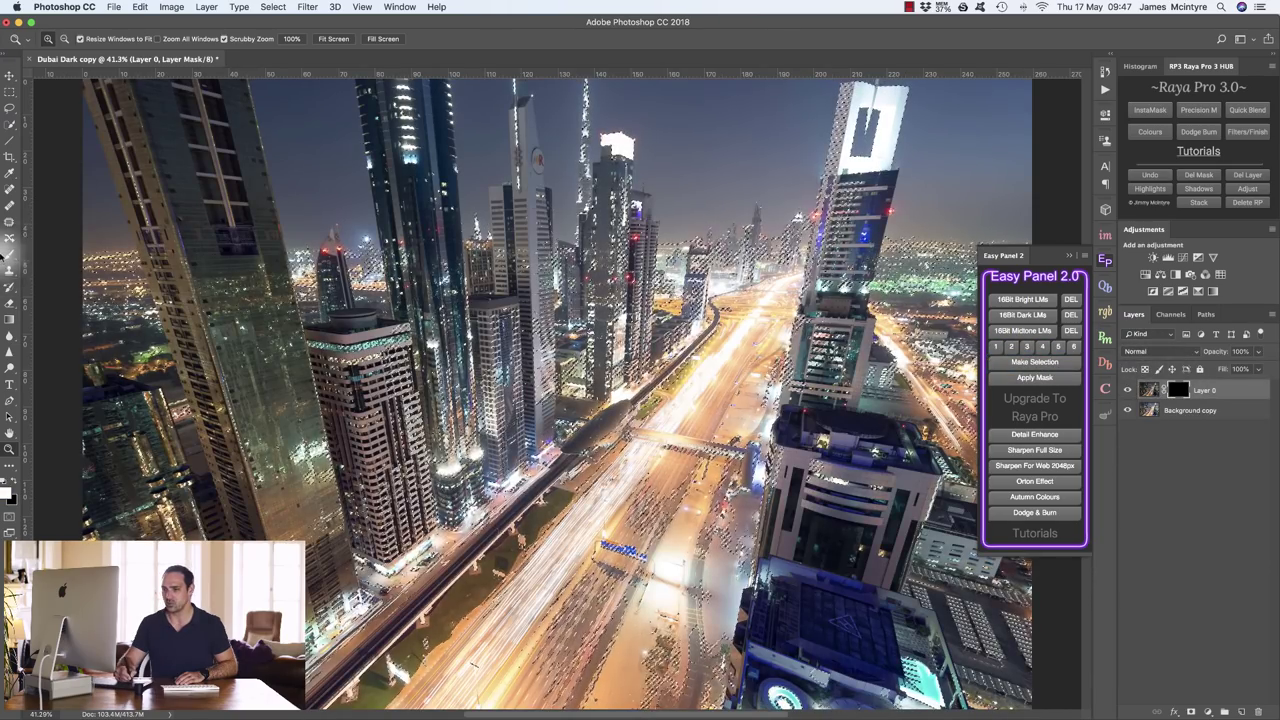
{"action": "left_click", "coordinate": [9, 253]}
{"action": "key", "text": "super+h"}
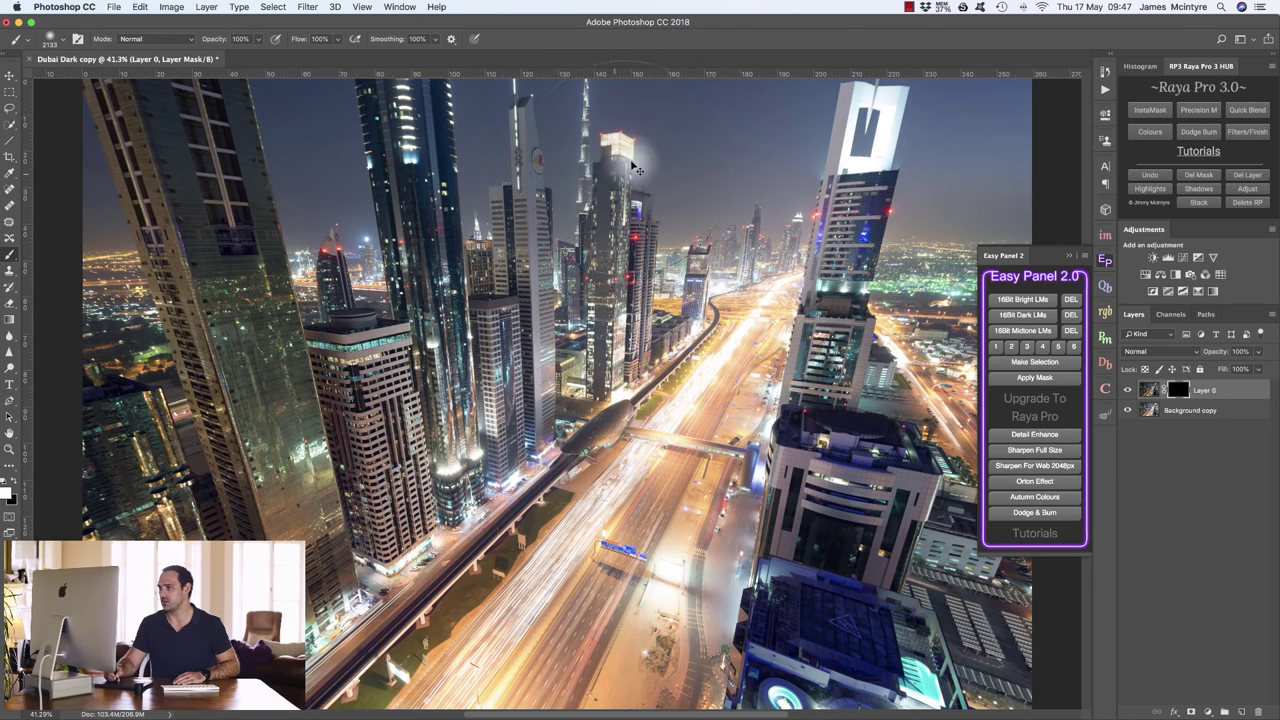
Compare the image with and without the painted tower-top correction by toggling Layer 0's visibility
{"action": "left_click", "coordinate": [1128, 390]}
{"action": "left_click", "coordinate": [1128, 390]}
{"action": "left_click", "coordinate": [1128, 390]}
{"action": "left_click", "coordinate": [1128, 390]}
{"action": "left_click", "coordinate": [1116, 388]}
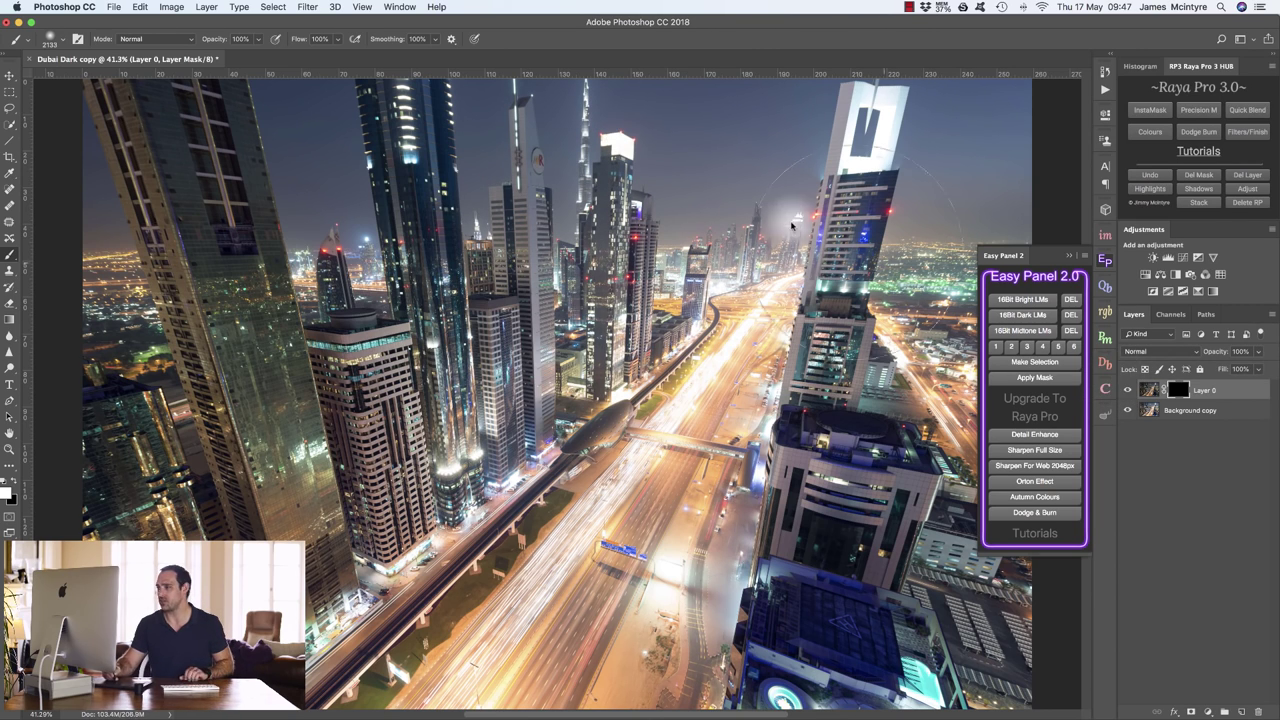
Regenerate the 16-bit bright luminosity masks, compare masks 1 to 3 up close at the illuminated central tower top, and choose mask 3
{"action": "left_click", "coordinate": [1022, 299]}
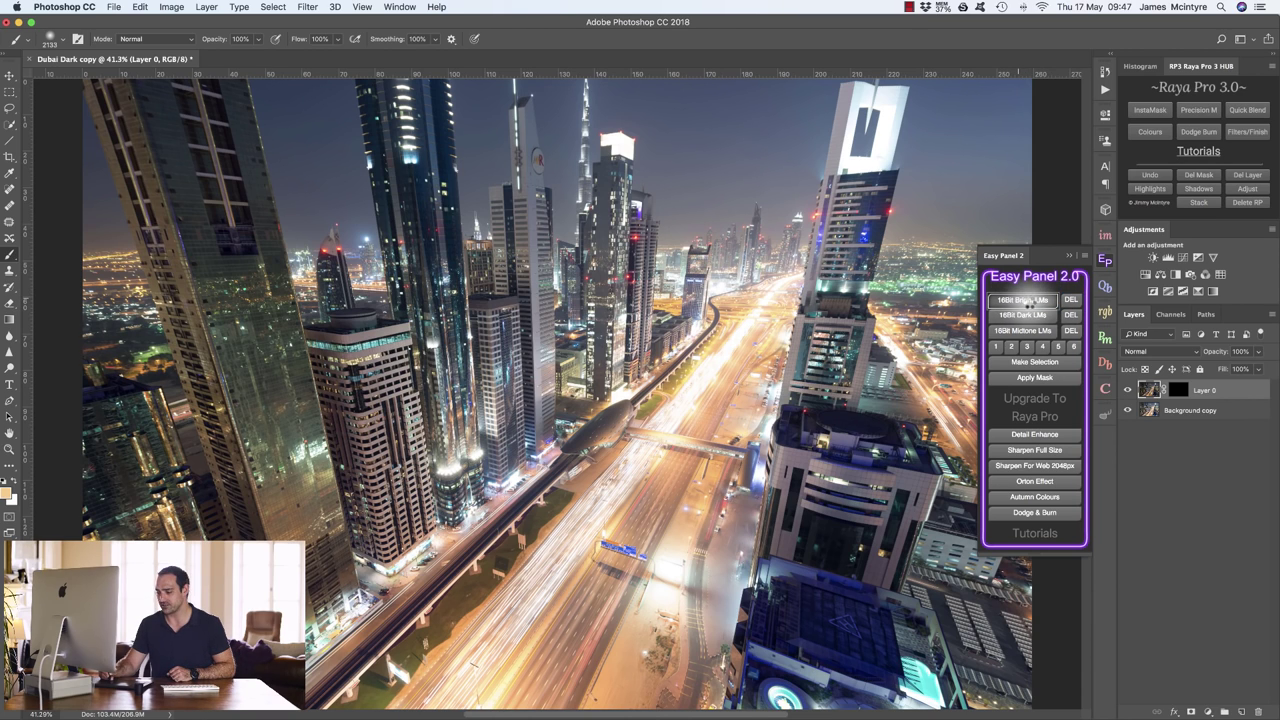
{"action": "left_click", "coordinate": [1010, 347]}
{"action": "left_click", "coordinate": [1025, 347]}
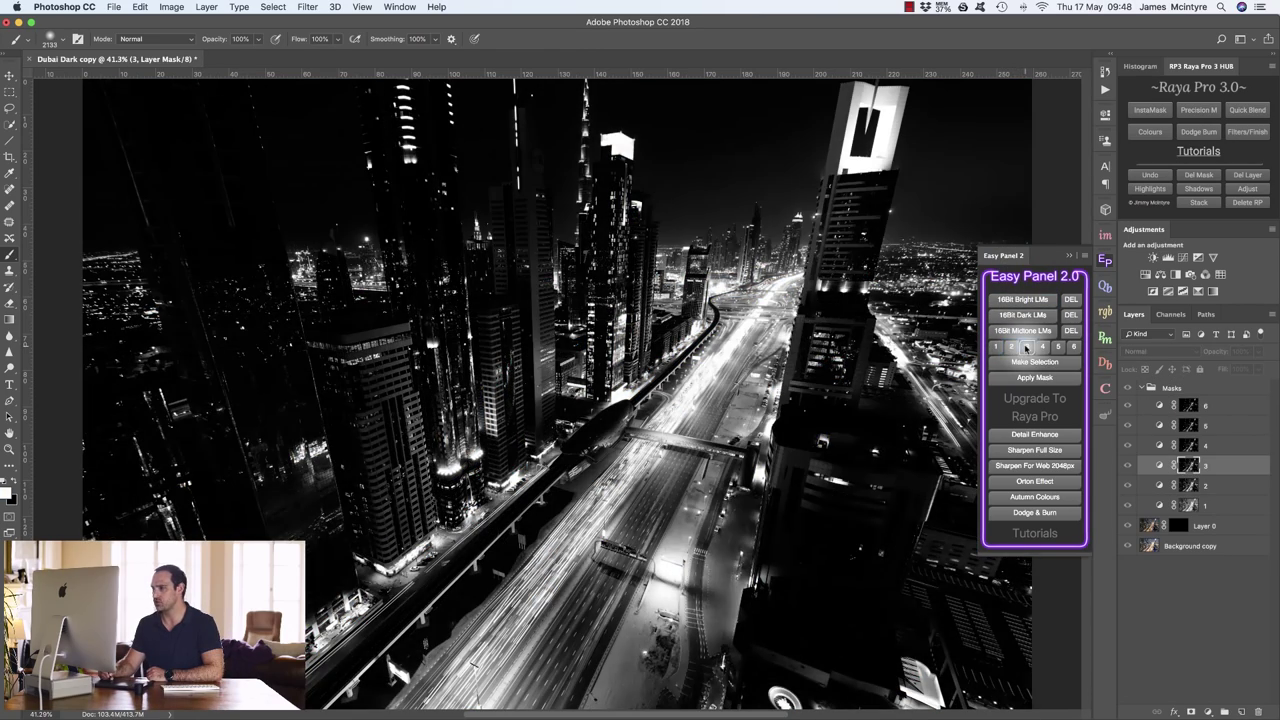
{"action": "key", "text": "z"}
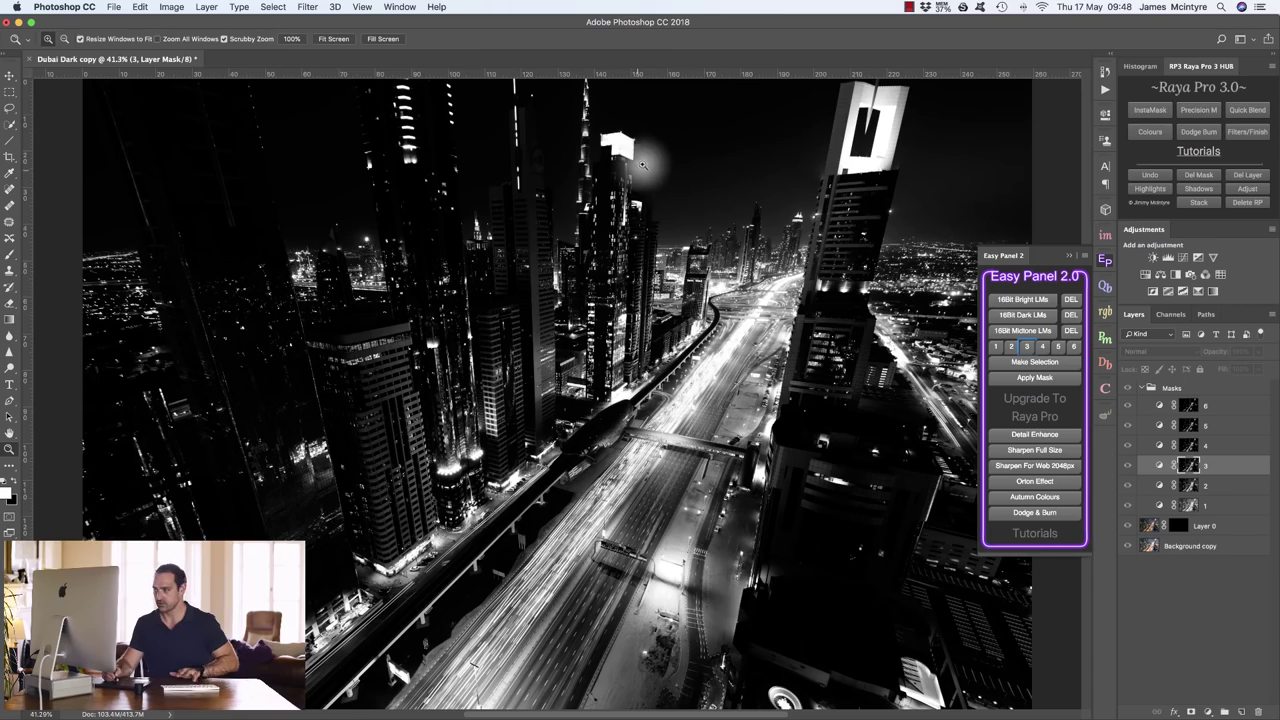
{"action": "left_click_drag", "start_coordinate": [645, 135], "coordinate": [700, 129]}
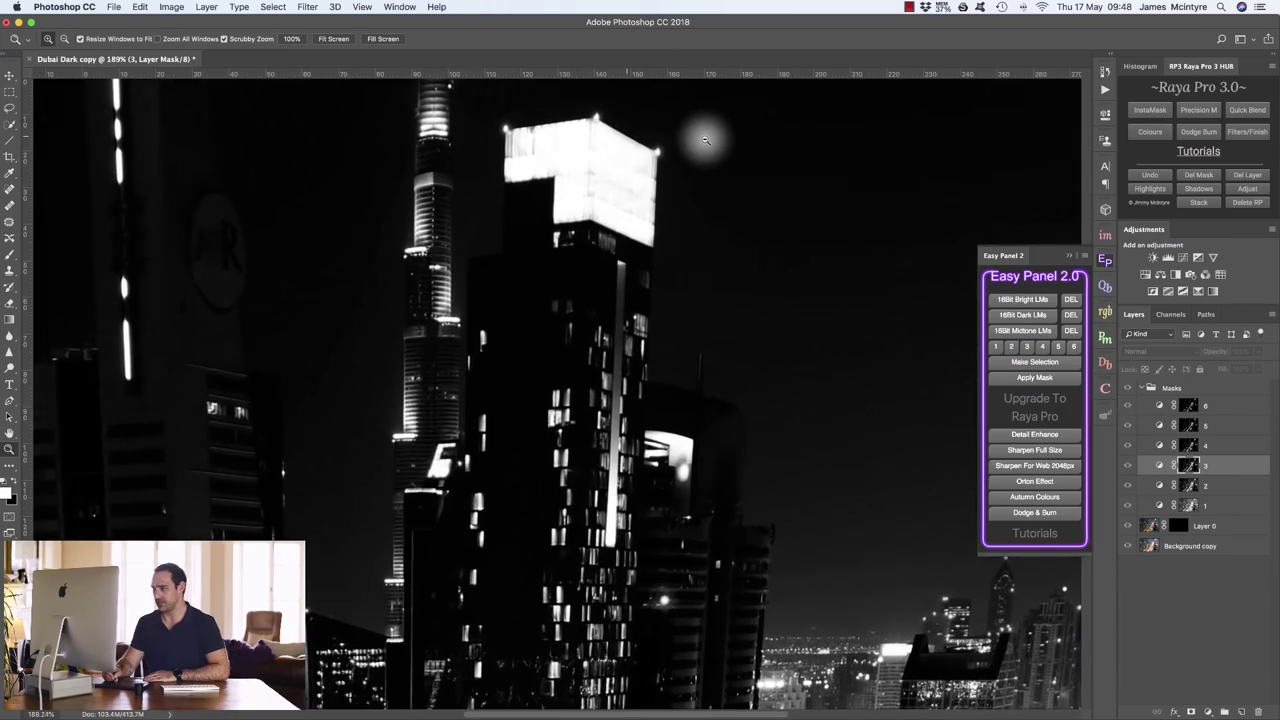
{"action": "left_click", "coordinate": [996, 347]}
{"action": "left_click", "coordinate": [1012, 348]}
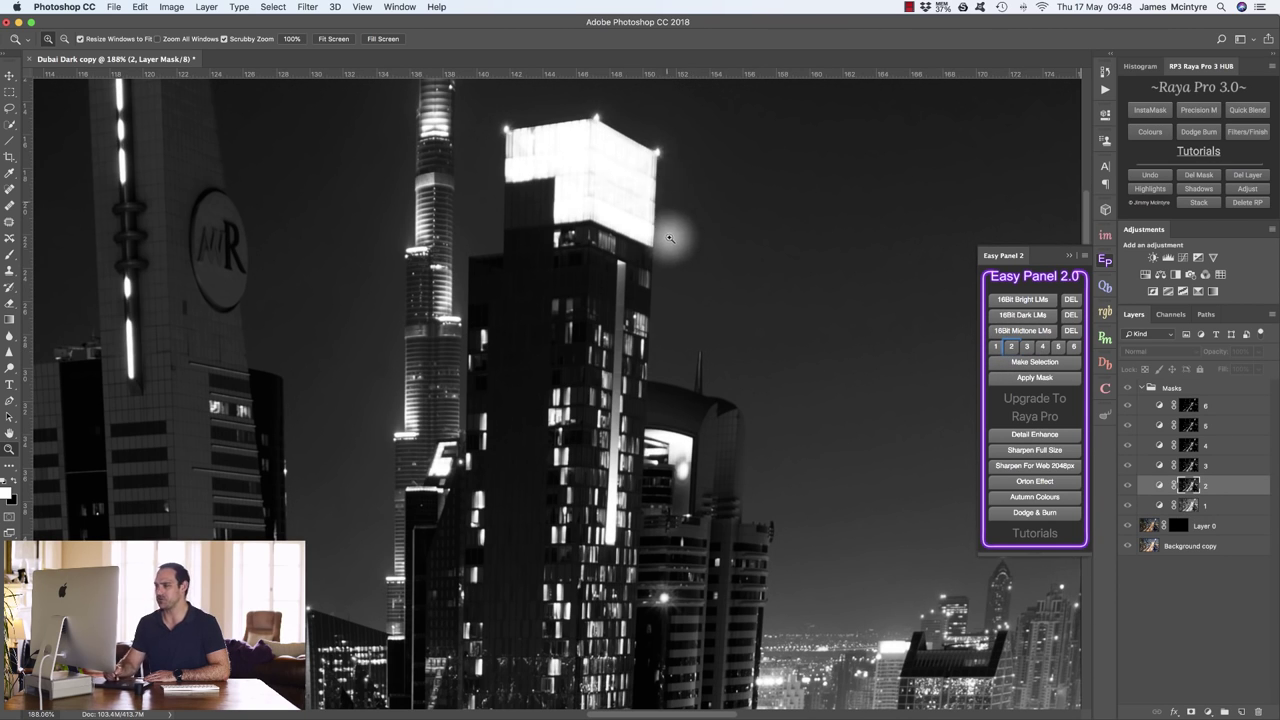
{"action": "left_click", "coordinate": [1028, 347]}
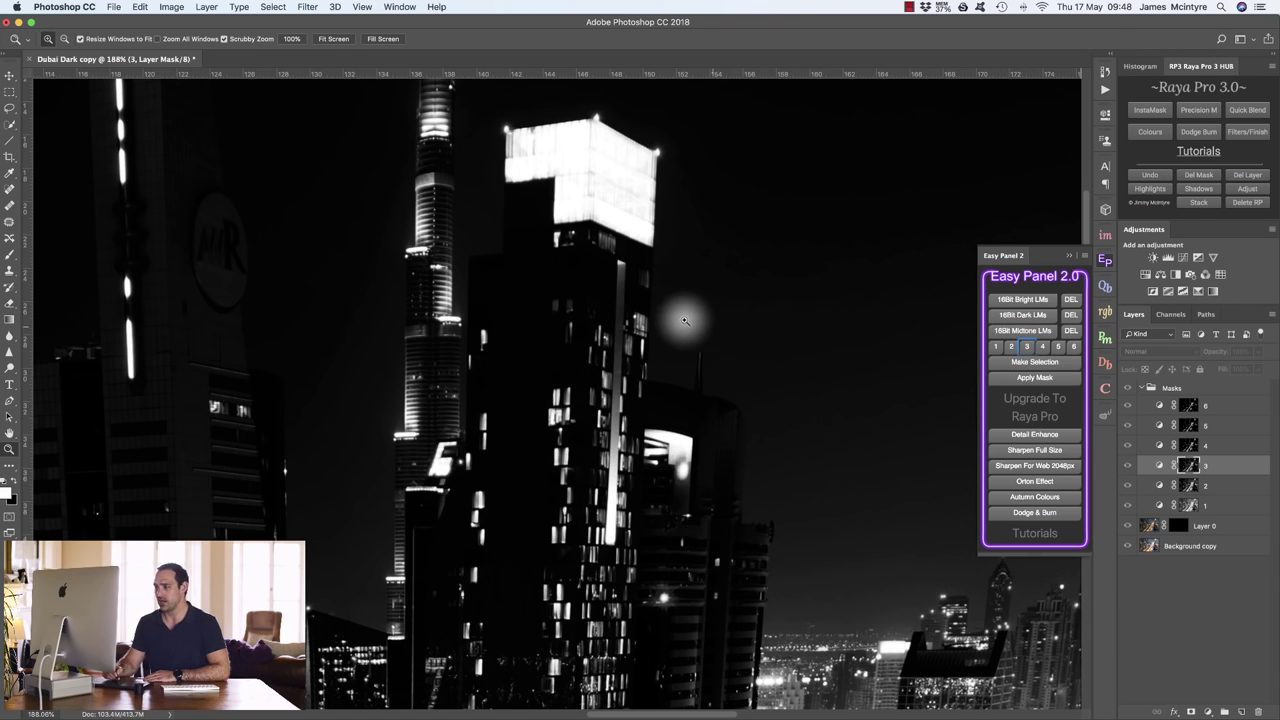
Load bright mask 3 as a selection, target Layer 0's layer mask, and hide the selection edges
{"action": "left_click", "coordinate": [1033, 362]}
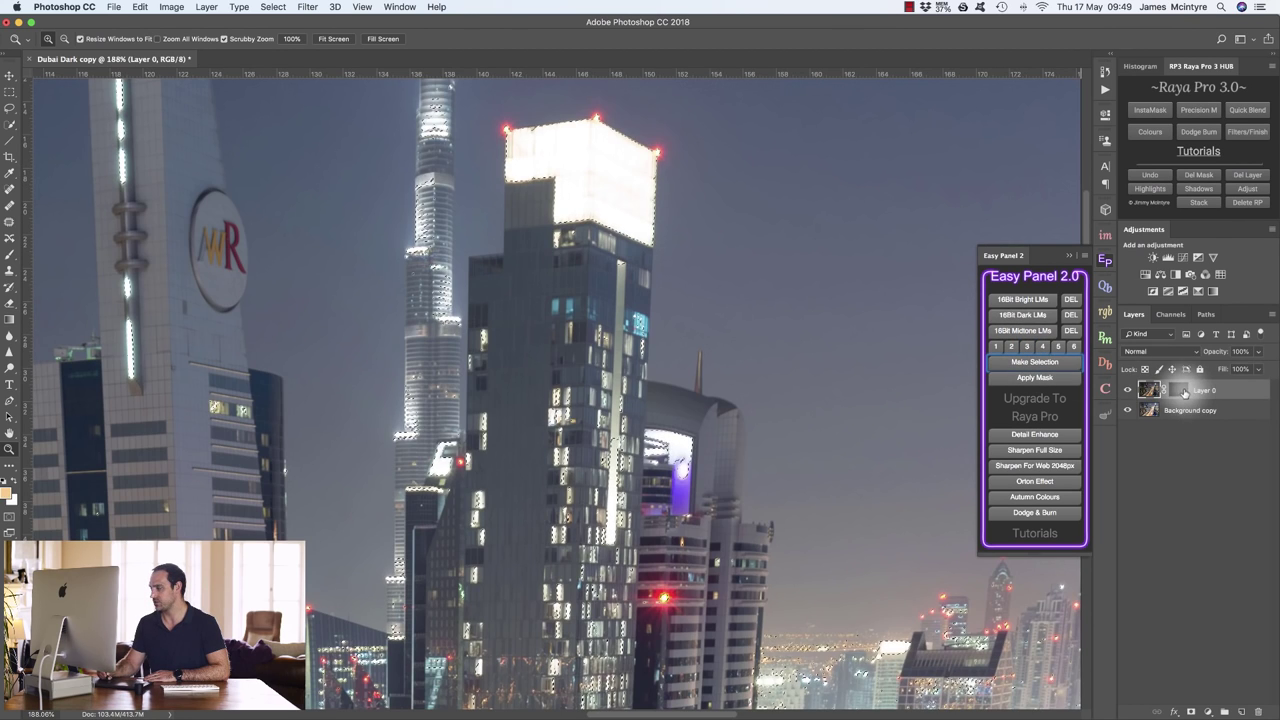
{"action": "left_click", "coordinate": [1177, 391]}
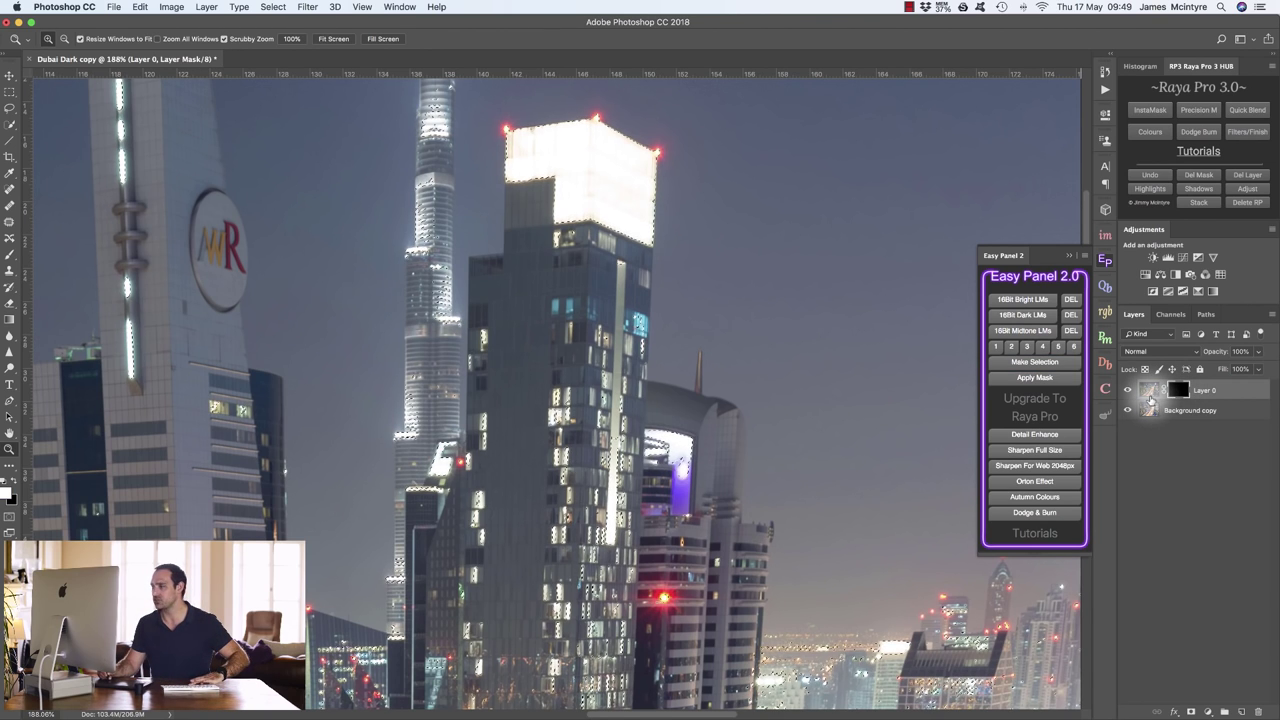
{"action": "key", "text": "ctrl+d"}
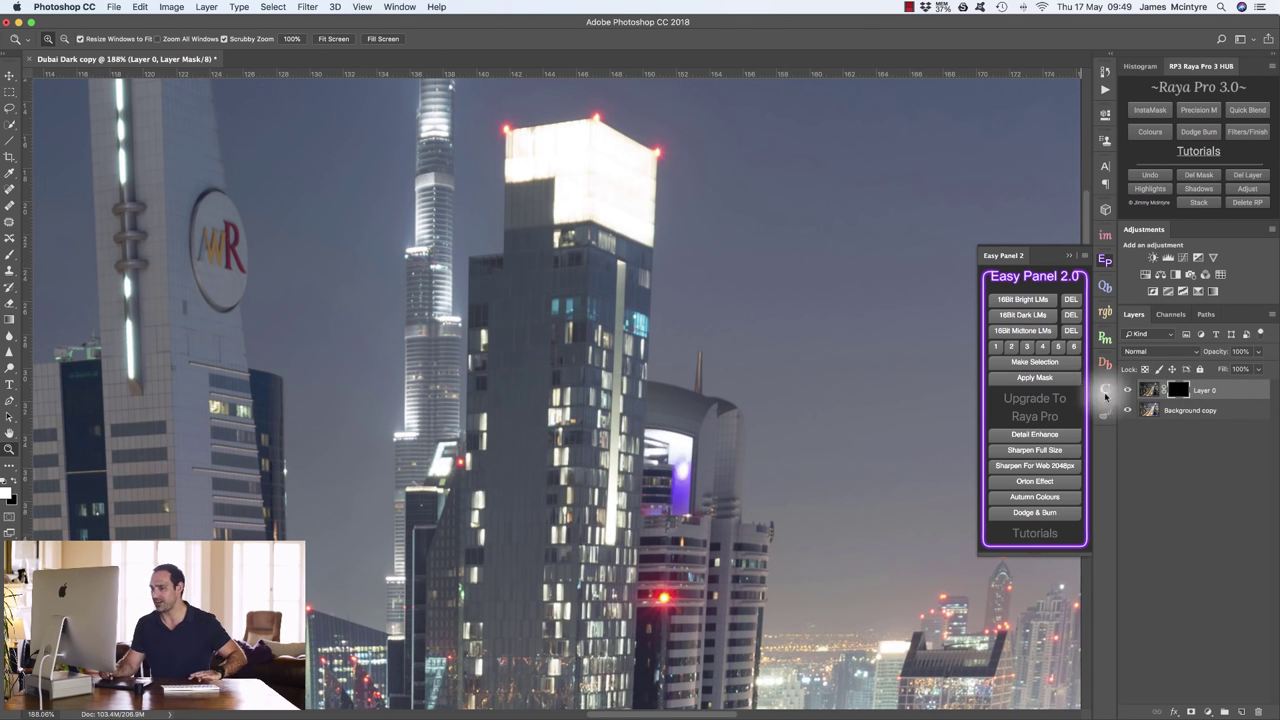
Paint white on Layer 0's mask over the blown-out central tower top with a 108 px brush
{"action": "left_click", "coordinate": [9, 253]}
{"action": "mouse_move", "coordinate": [600, 336]}
{"action": "left_mouse_down"}
{"action": "mouse_move", "coordinate": [640, 330]}
{"action": "mouse_move", "coordinate": [620, 361]}
{"action": "mouse_move", "coordinate": [680, 366]}
{"action": "mouse_move", "coordinate": [668, 366]}
{"action": "left_mouse_up"}
{"action": "left_click_drag", "start_coordinate": [526, 126], "coordinate": [531, 142]}
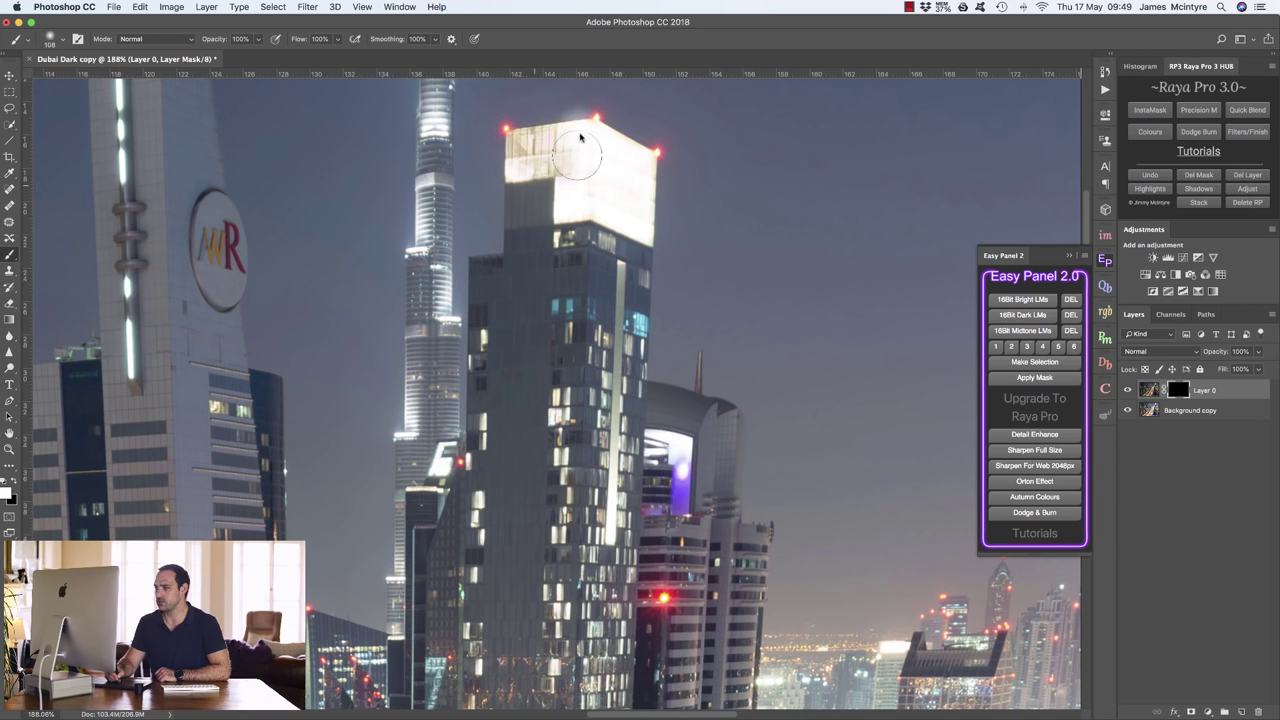
{"action": "mouse_move", "coordinate": [593, 200]}
{"action": "left_mouse_down"}
{"action": "mouse_move", "coordinate": [655, 147]}
{"action": "mouse_move", "coordinate": [623, 243]}
{"action": "mouse_move", "coordinate": [523, 133]}
{"action": "mouse_move", "coordinate": [539, 133]}
{"action": "mouse_move", "coordinate": [527, 171]}
{"action": "mouse_move", "coordinate": [656, 158]}
{"action": "mouse_move", "coordinate": [617, 229]}
{"action": "mouse_move", "coordinate": [618, 180]}
{"action": "mouse_move", "coordinate": [578, 130]}
{"action": "mouse_move", "coordinate": [533, 112]}
{"action": "mouse_move", "coordinate": [517, 161]}
{"action": "mouse_move", "coordinate": [532, 227]}
{"action": "mouse_move", "coordinate": [614, 202]}
{"action": "mouse_move", "coordinate": [543, 230]}
{"action": "mouse_move", "coordinate": [645, 221]}
{"action": "mouse_move", "coordinate": [641, 245]}
{"action": "mouse_move", "coordinate": [537, 233]}
{"action": "mouse_move", "coordinate": [570, 229]}
{"action": "mouse_move", "coordinate": [540, 226]}
{"action": "left_mouse_up"}
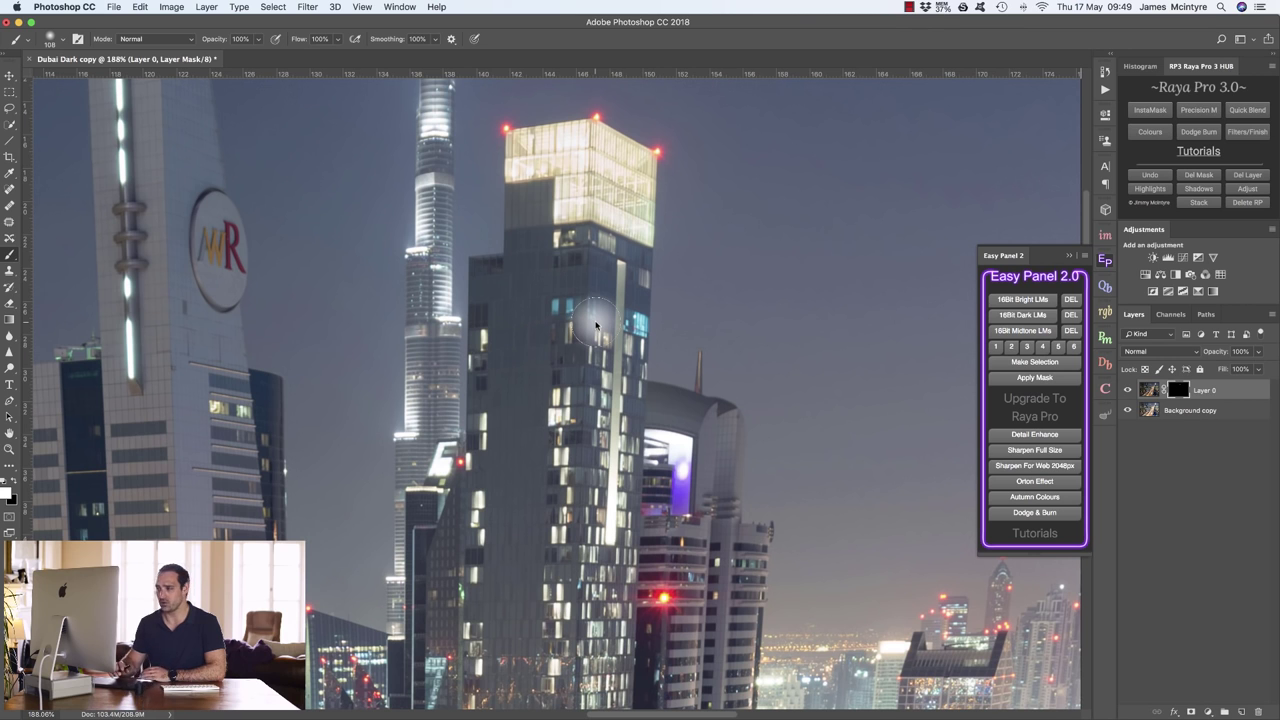
Enlarge the brush to 350 px and paint white on Layer 0's mask over the bright top of the slanted tower with the rectangular opening
{"action": "scroll", "coordinate": [595, 325], "scroll_direction": "right", "scroll_amount": 10}
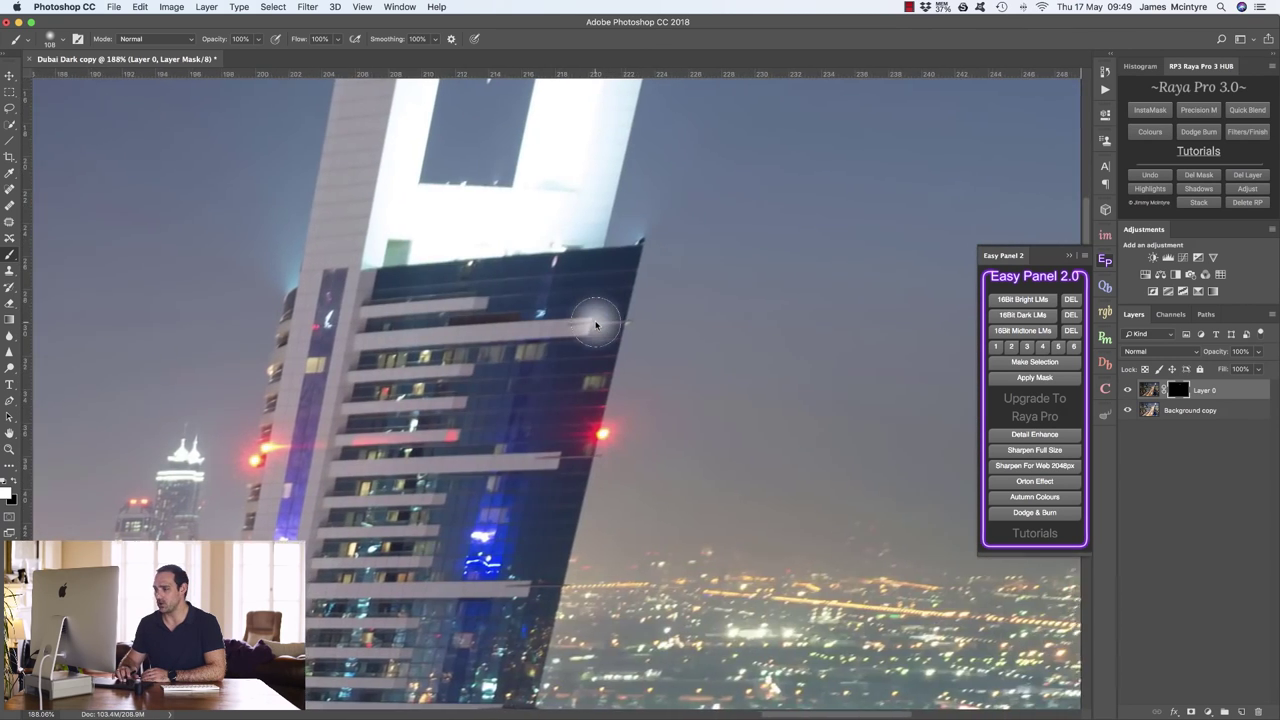
{"action": "scroll", "coordinate": [595, 325], "scroll_direction": "up", "scroll_amount": 5}
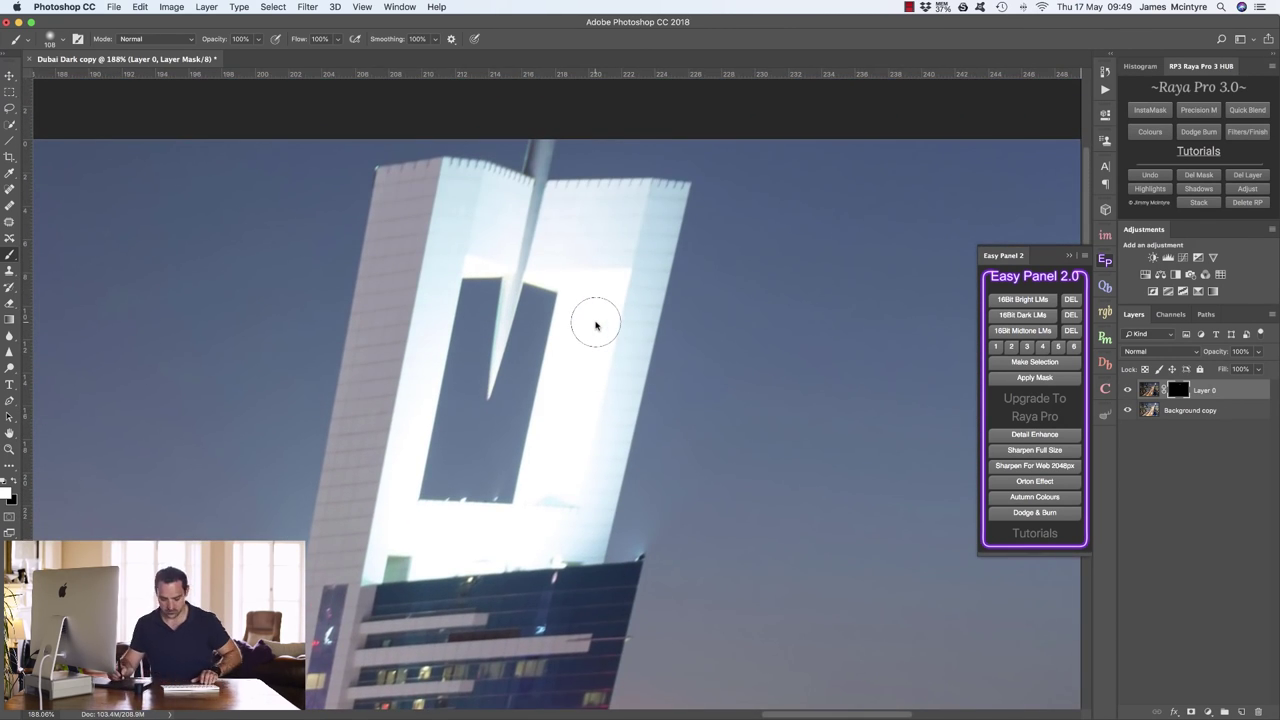
{"action": "left_click_drag", "start_coordinate": [437, 280], "coordinate": [530, 278]}
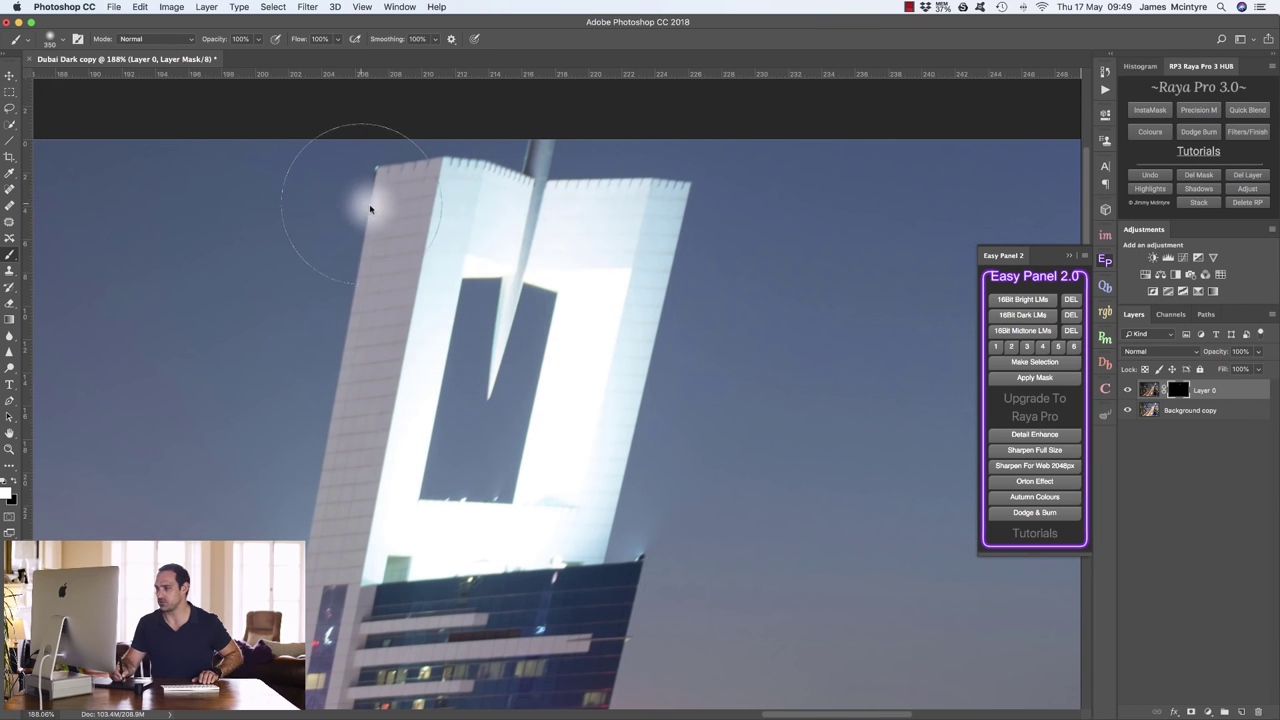
{"action": "mouse_move", "coordinate": [605, 232]}
{"action": "left_mouse_down"}
{"action": "mouse_move", "coordinate": [427, 285]}
{"action": "mouse_move", "coordinate": [545, 343]}
{"action": "mouse_move", "coordinate": [567, 386]}
{"action": "mouse_move", "coordinate": [318, 502]}
{"action": "mouse_move", "coordinate": [579, 534]}
{"action": "mouse_move", "coordinate": [356, 550]}
{"action": "mouse_move", "coordinate": [601, 518]}
{"action": "left_mouse_up"}
{"action": "left_click_drag", "start_coordinate": [614, 247], "coordinate": [574, 374]}
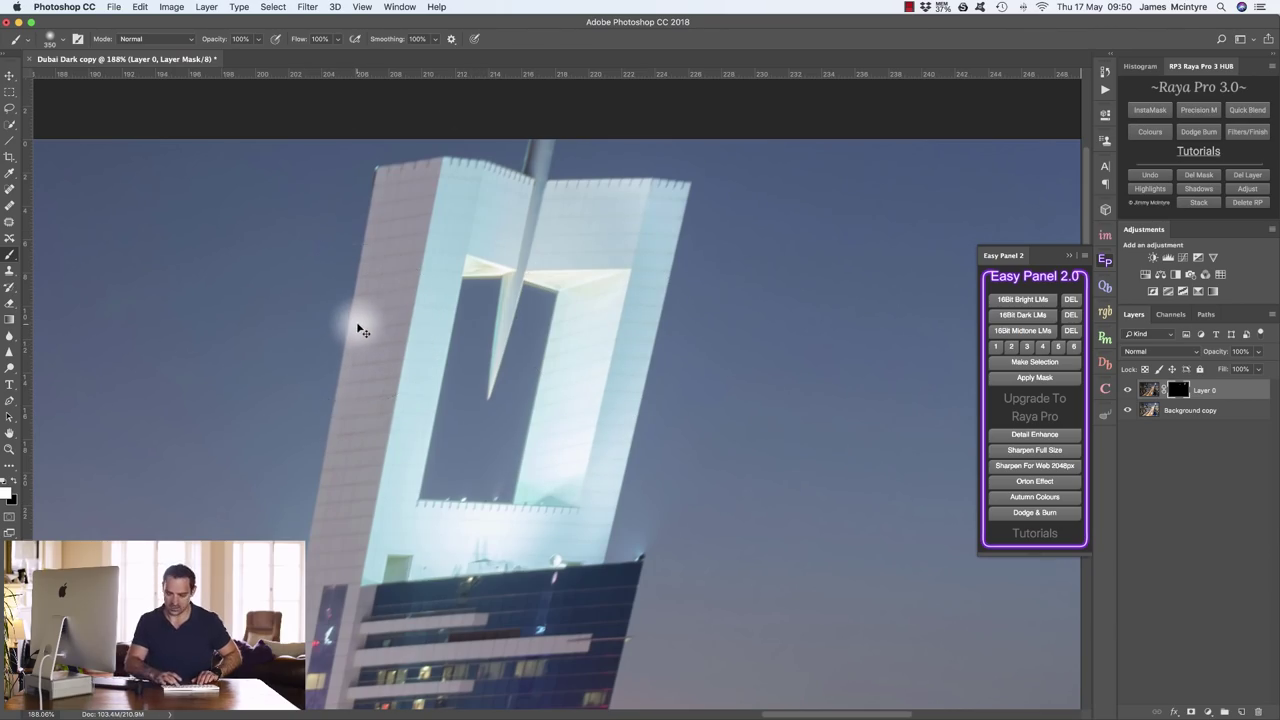
Paint white on Layer 0's mask over the rows of bright lamps around the curved glass tower
{"action": "key", "text": "super+0"}
{"action": "key", "text": "z"}
{"action": "left_click_drag", "start_coordinate": [464, 474], "coordinate": [547, 491]}
{"action": "key", "text": "b"}
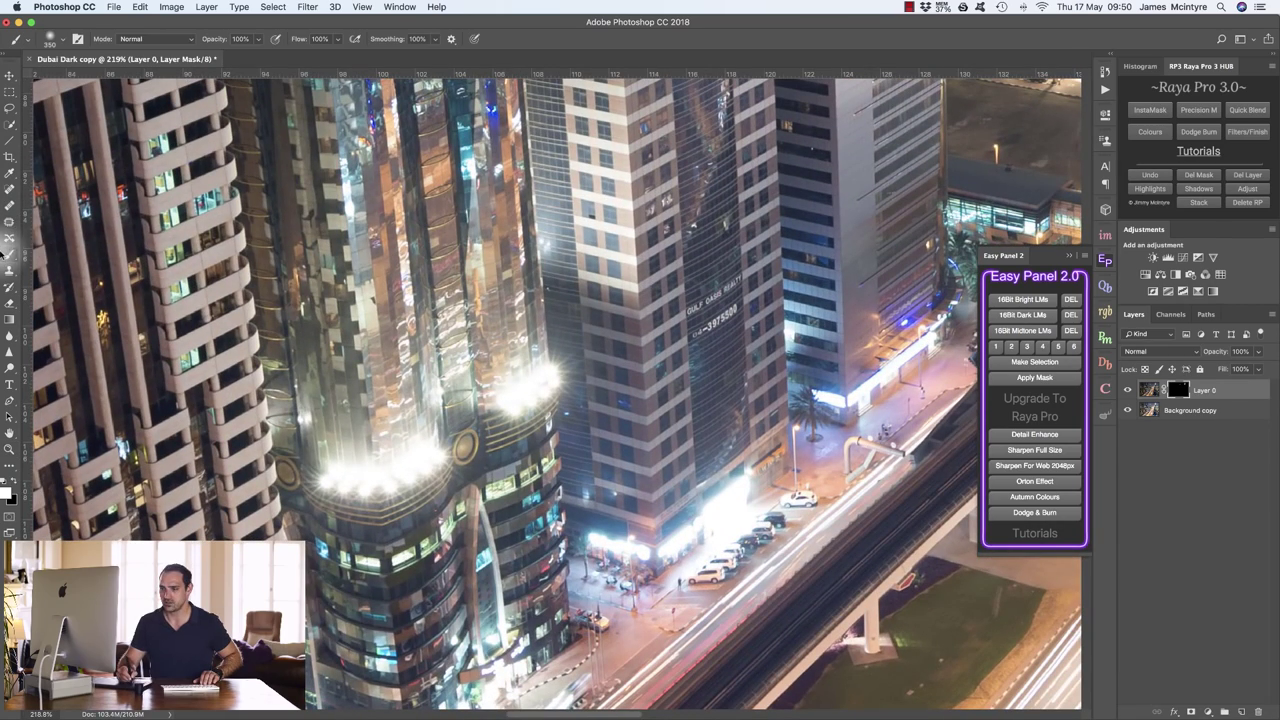
{"action": "mouse_move", "coordinate": [373, 481]}
{"action": "left_mouse_down"}
{"action": "mouse_move", "coordinate": [456, 456]}
{"action": "mouse_move", "coordinate": [448, 445]}
{"action": "mouse_move", "coordinate": [558, 384]}
{"action": "mouse_move", "coordinate": [475, 443]}
{"action": "mouse_move", "coordinate": [372, 485]}
{"action": "left_mouse_up"}
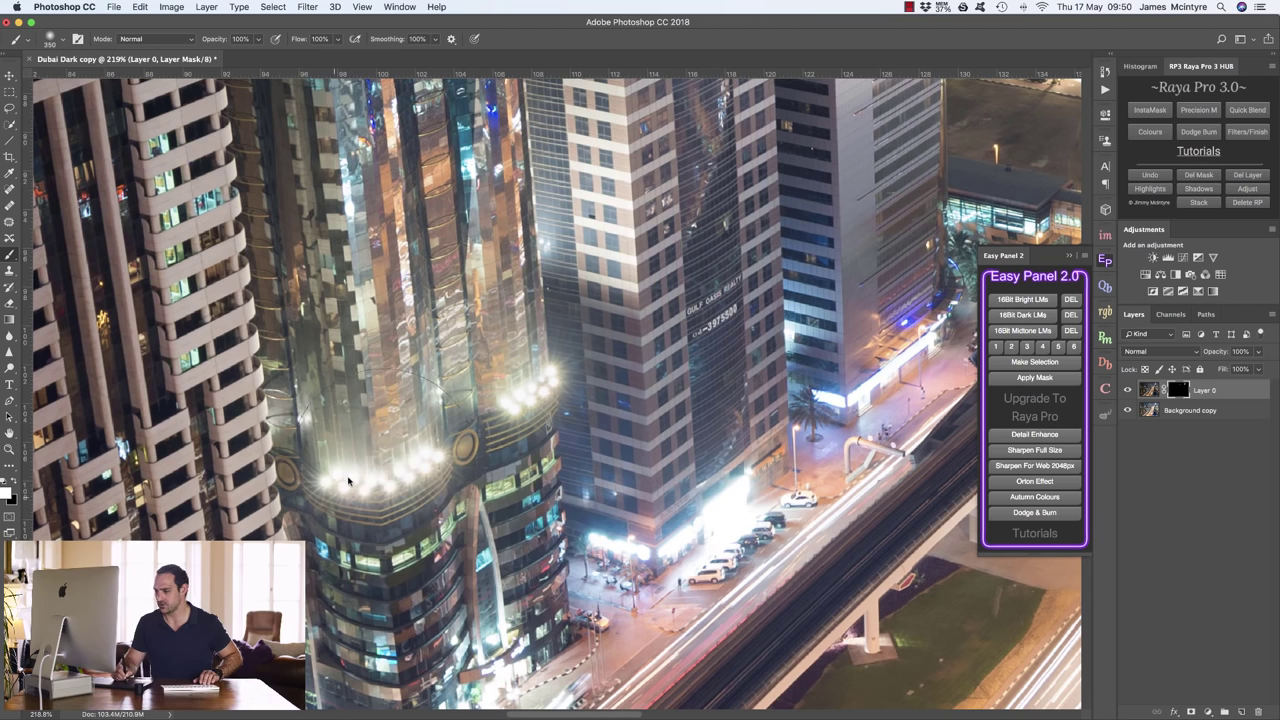
Reduce the brush to 129 px and paint in the street-level lights and shopfronts at the bases of the adjacent office and curved-balcony residential buildings
{"action": "left_click_drag", "start_coordinate": [709, 538], "coordinate": [737, 530], "text": "ctrl+alt"}
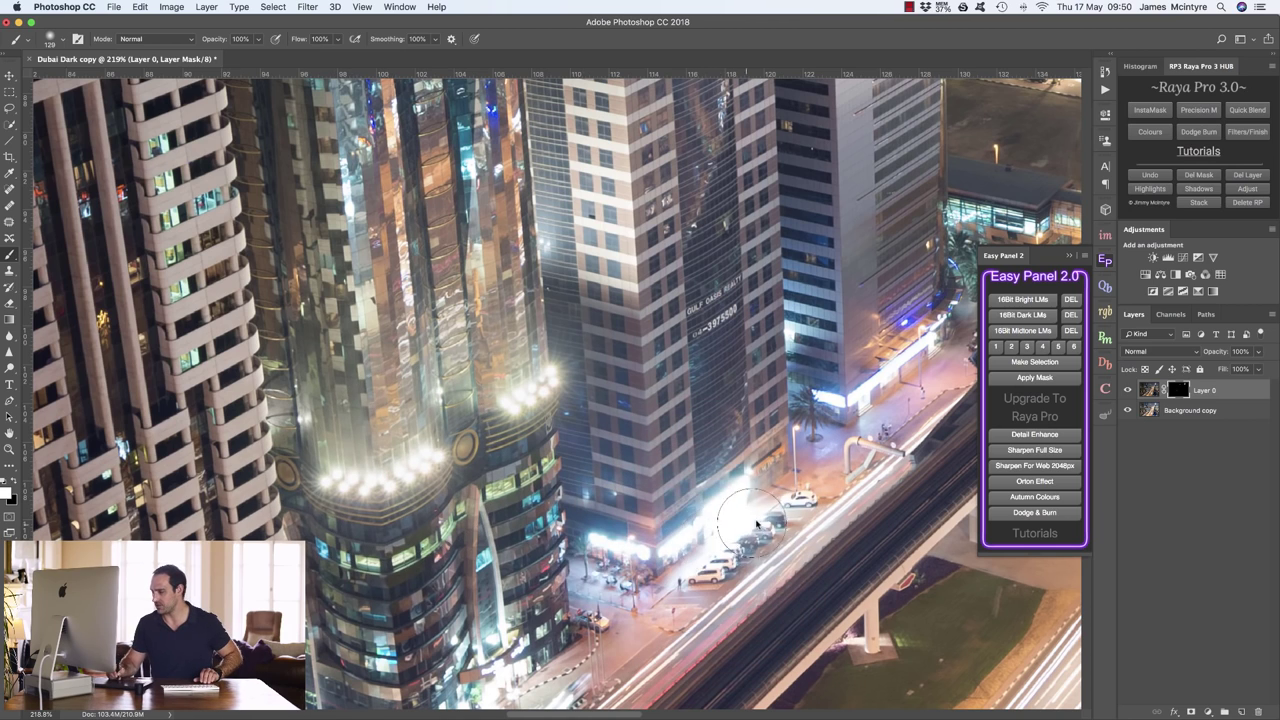
{"action": "left_click_drag", "start_coordinate": [611, 554], "coordinate": [717, 545]}
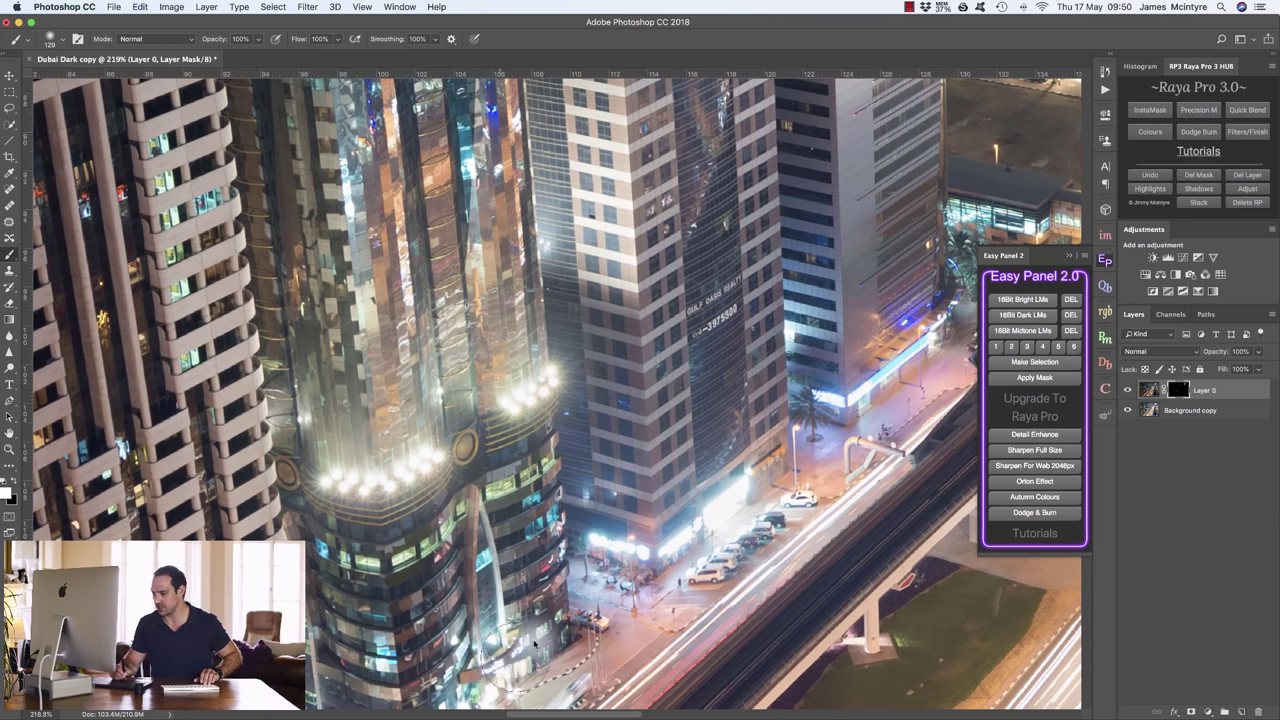
{"action": "scroll", "coordinate": [505, 563], "scroll_direction": "left", "scroll_amount": 6}
{"action": "scroll", "coordinate": [508, 563], "scroll_direction": "down", "scroll_amount": 10}
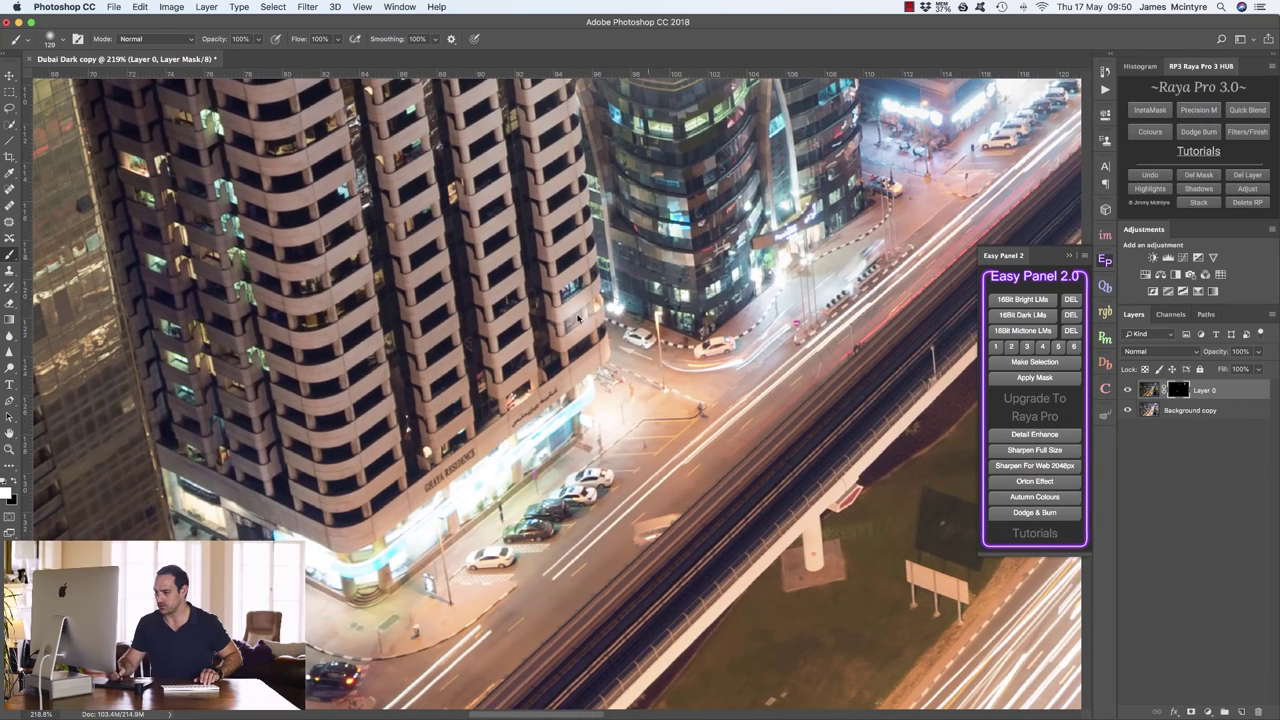
{"action": "left_click_drag", "start_coordinate": [372, 550], "coordinate": [285, 556]}
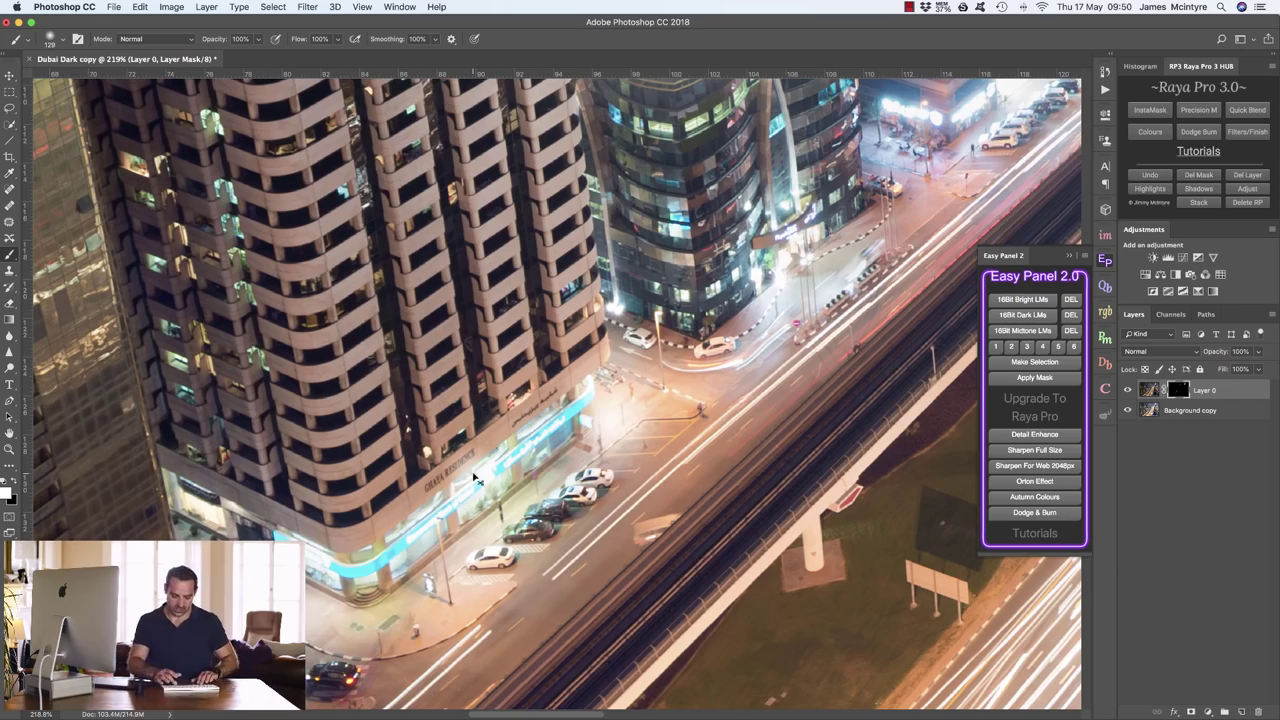
{"action": "key", "text": "super+0"}
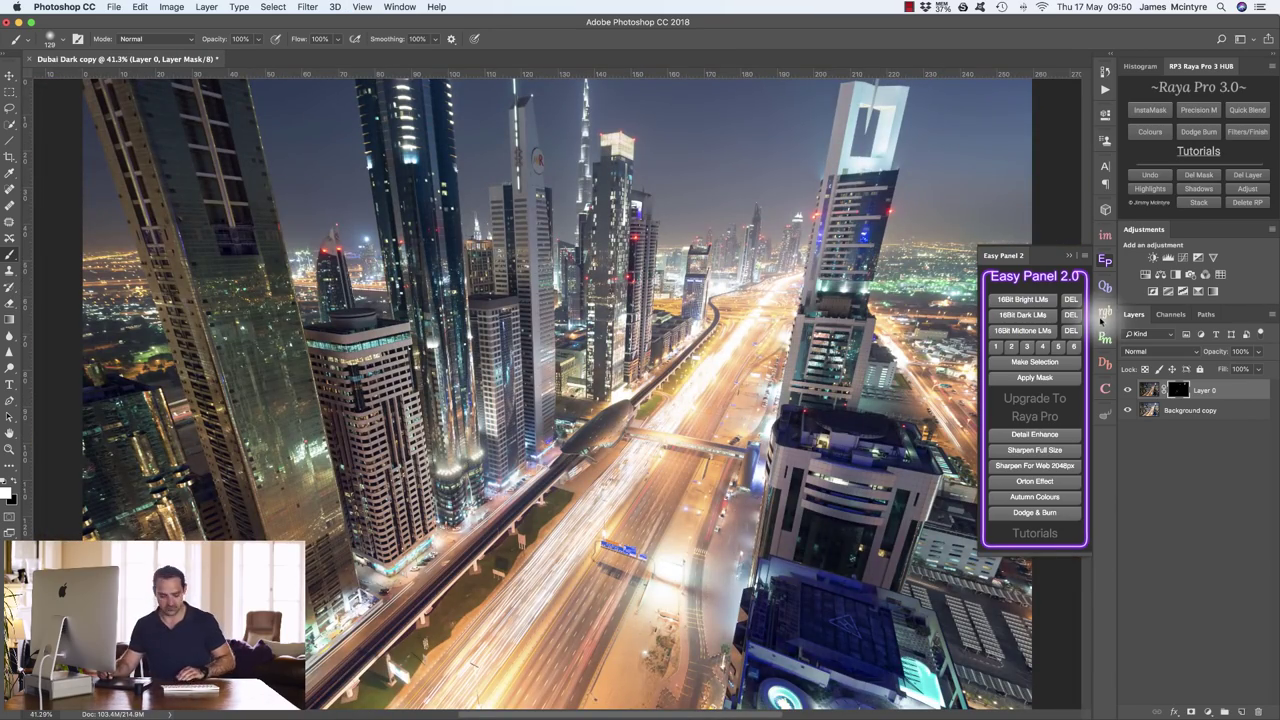